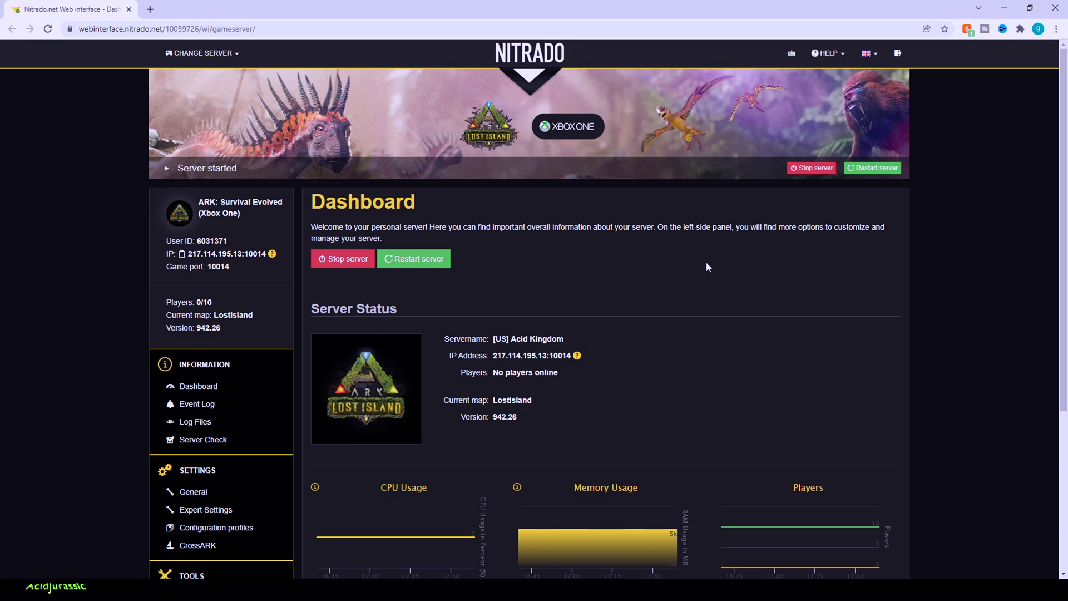
# Step: Stop the Lost Island ARK server from the Dashboard and confirm the stop
pyautogui.click(813, 168)
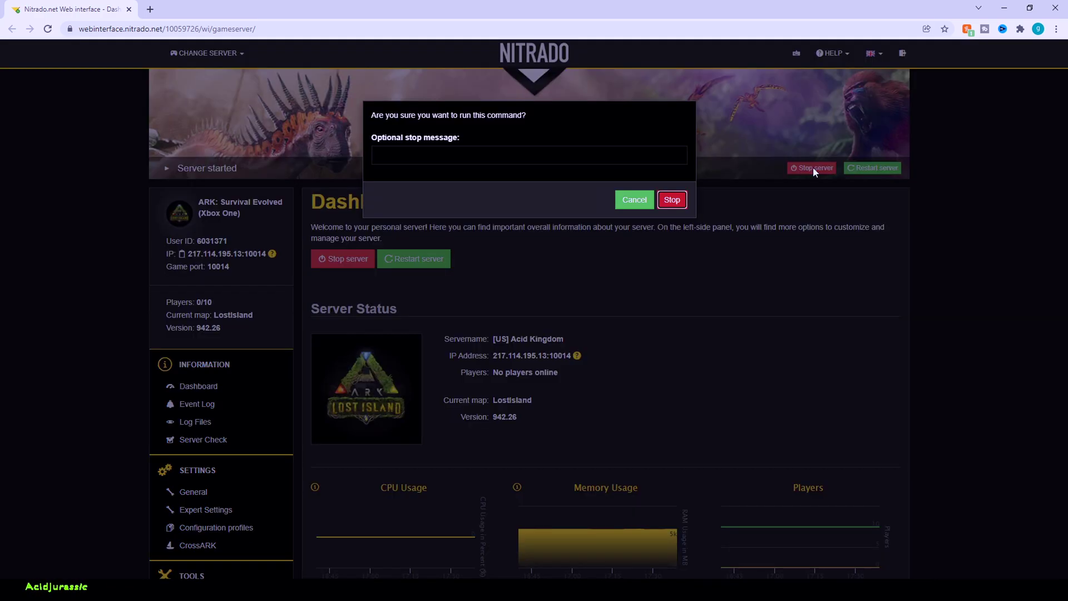
pyautogui.click(673, 202)
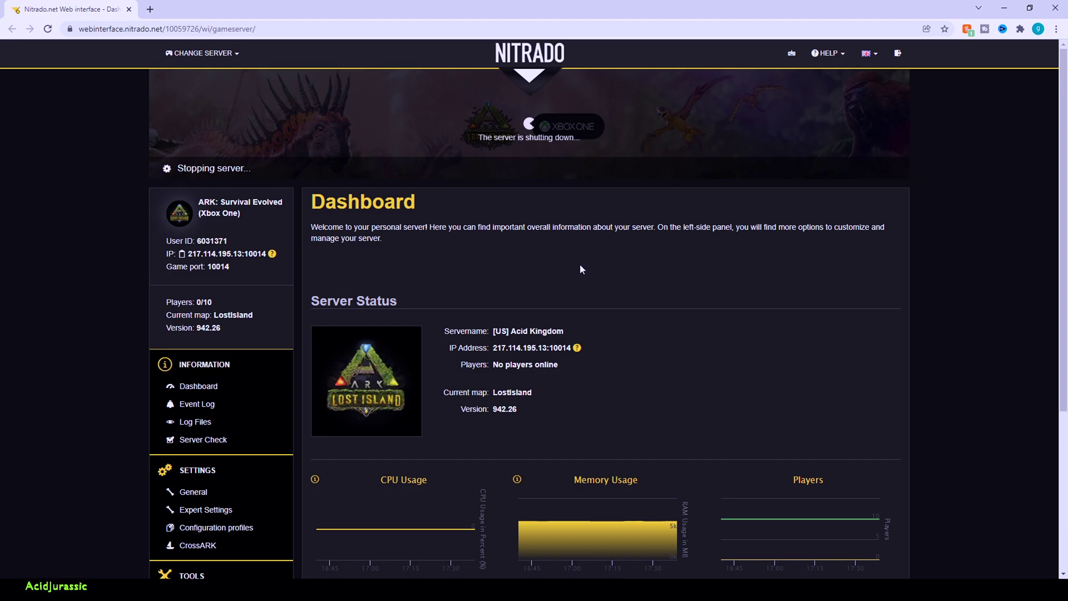
pyautogui.click(204, 493)
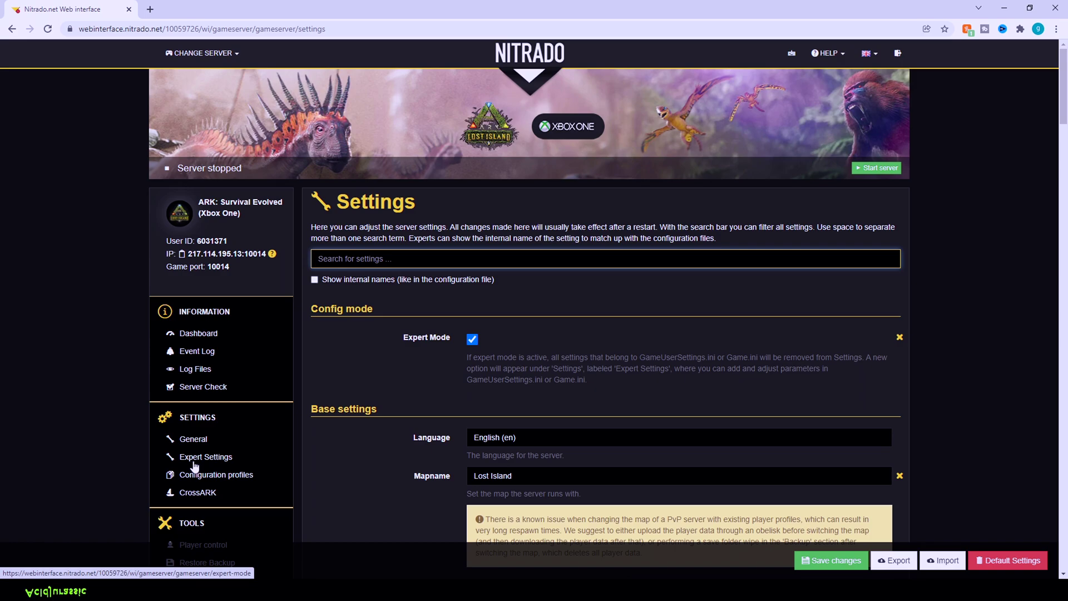
# Step: Scroll down through the server's general settings list to review its options
pyautogui.scroll(-3, 422, 470)
pyautogui.scroll(-3, 404, 459)
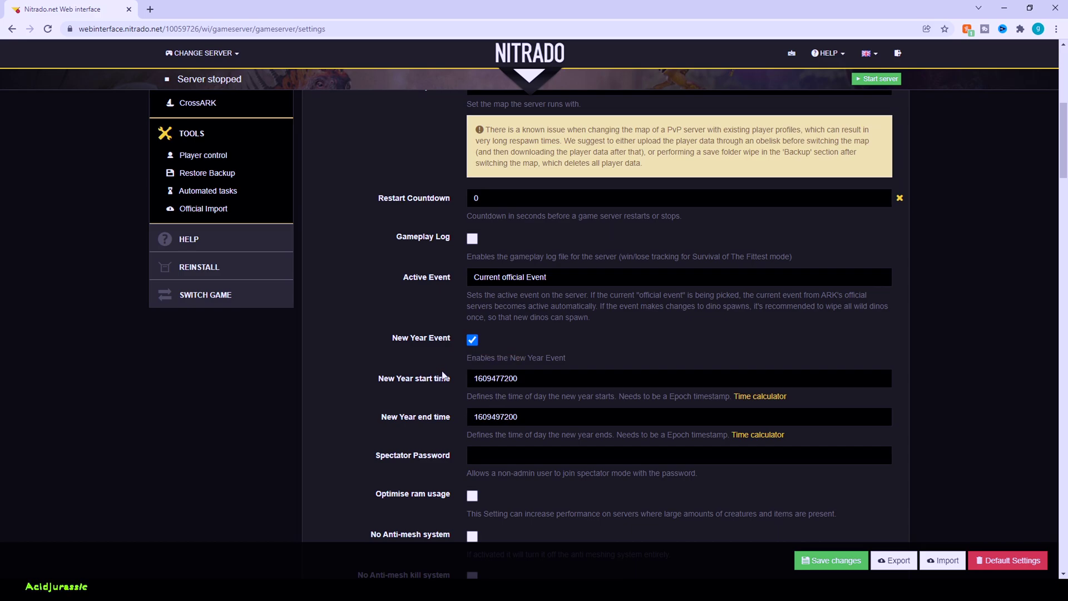
pyautogui.scroll(-2, 378, 394)
pyautogui.scroll(-2, 377, 394)
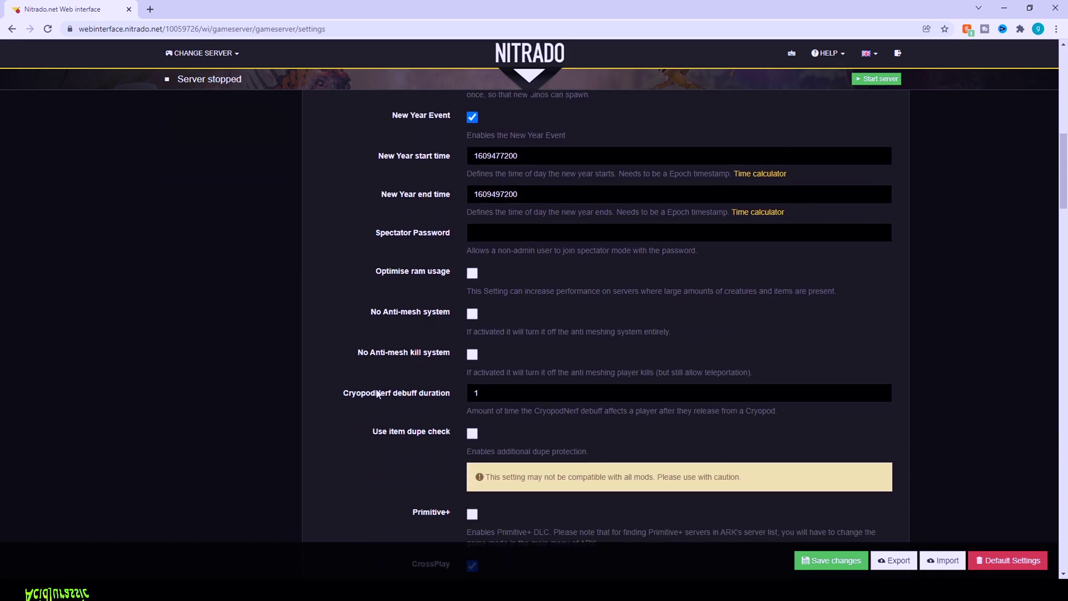
pyautogui.scroll(-2, 377, 394)
pyautogui.scroll(-2, 377, 394)
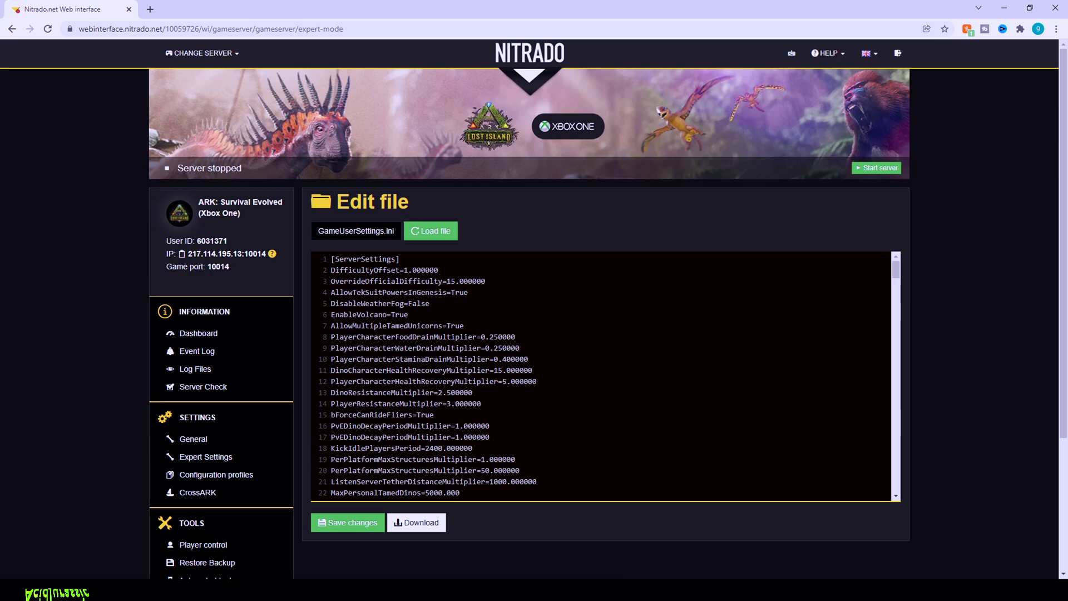
# Step: Copy the [ServerSettings] header and DifficultyOffset=1.0 from GameUserSettings.ini into a new Notepad note
pyautogui.moveTo(401, 259); pyautogui.dragTo(320, 254)
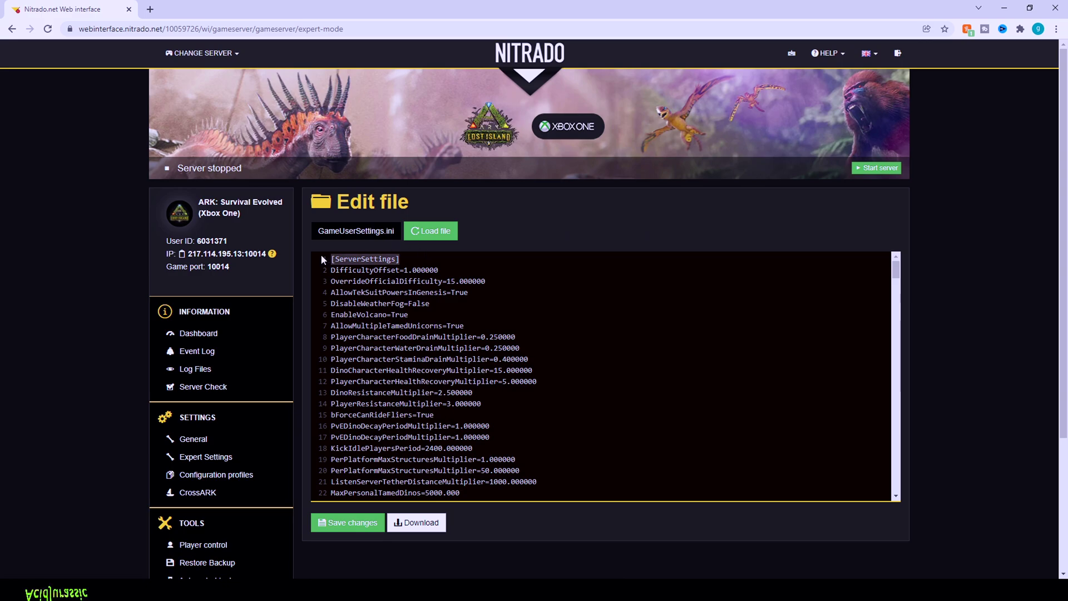
pyautogui.write('[ServerSettings')
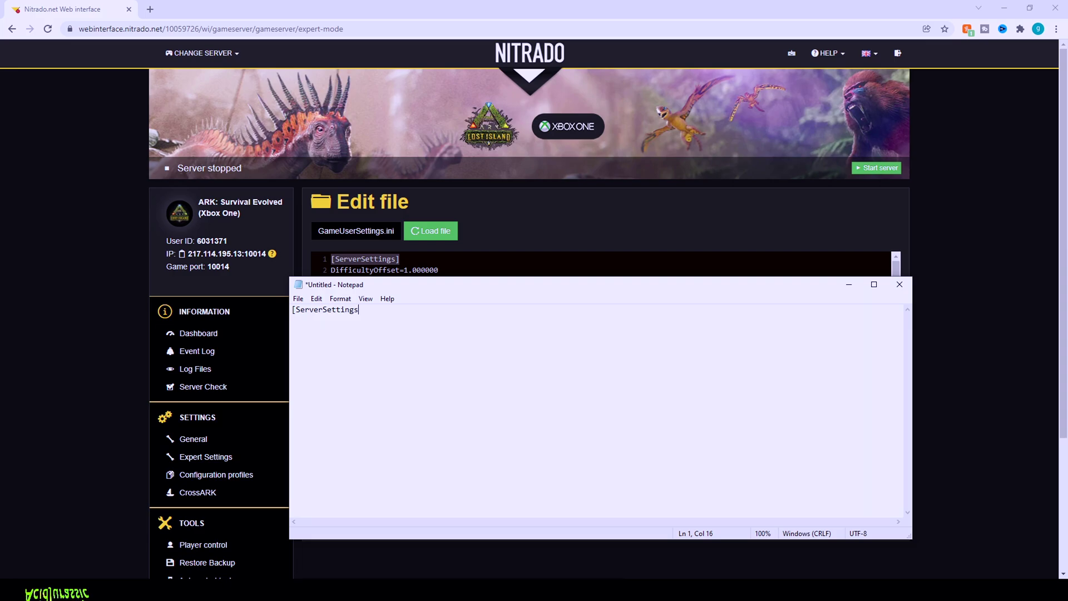
pyautogui.write('] ')
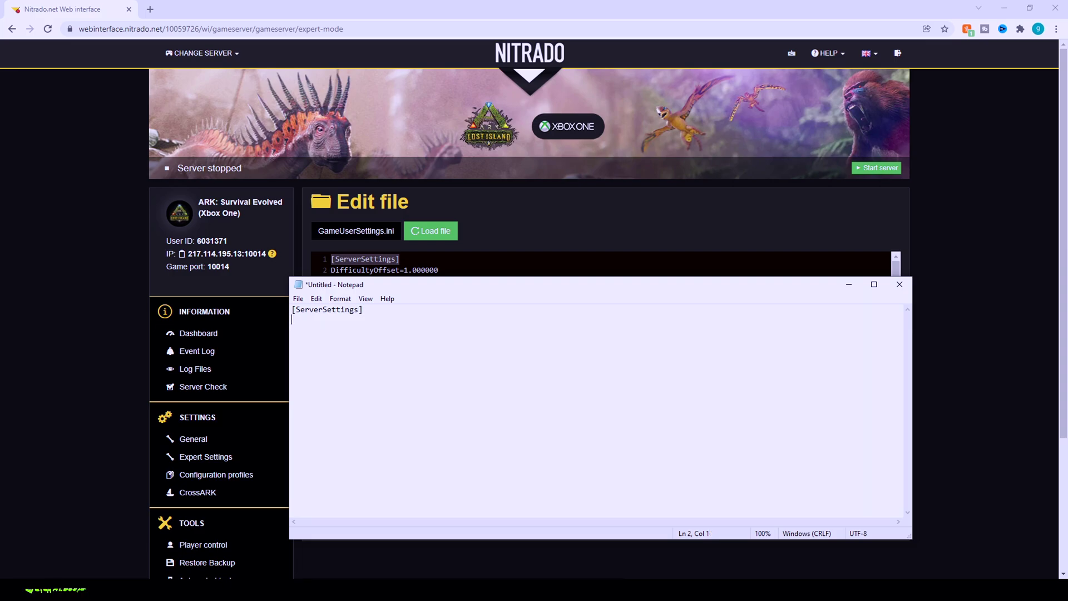
pyautogui.write('Difficulty')
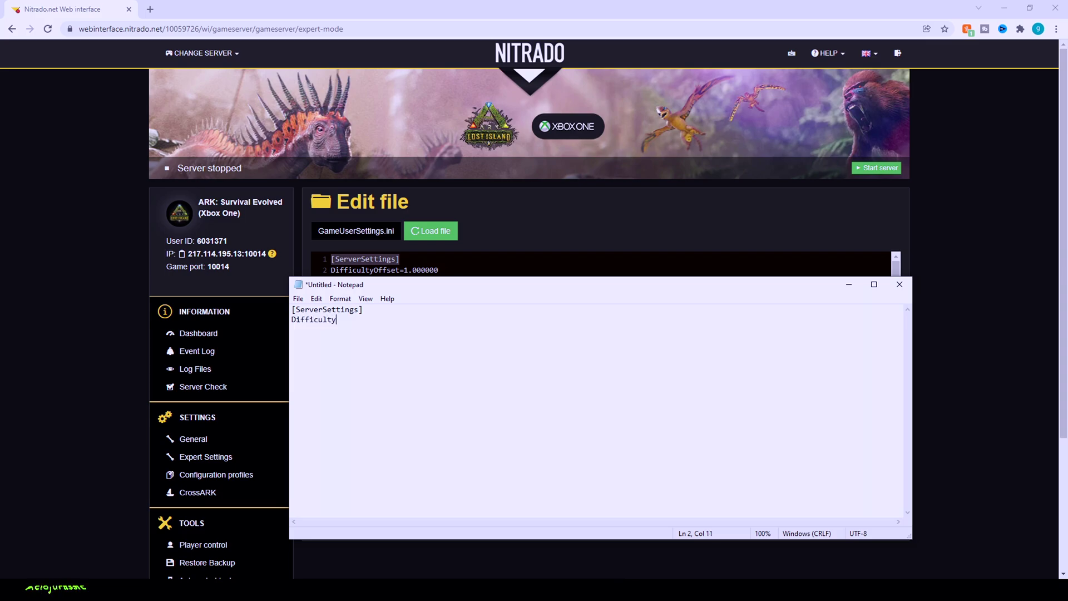
pyautogui.write('Offset')
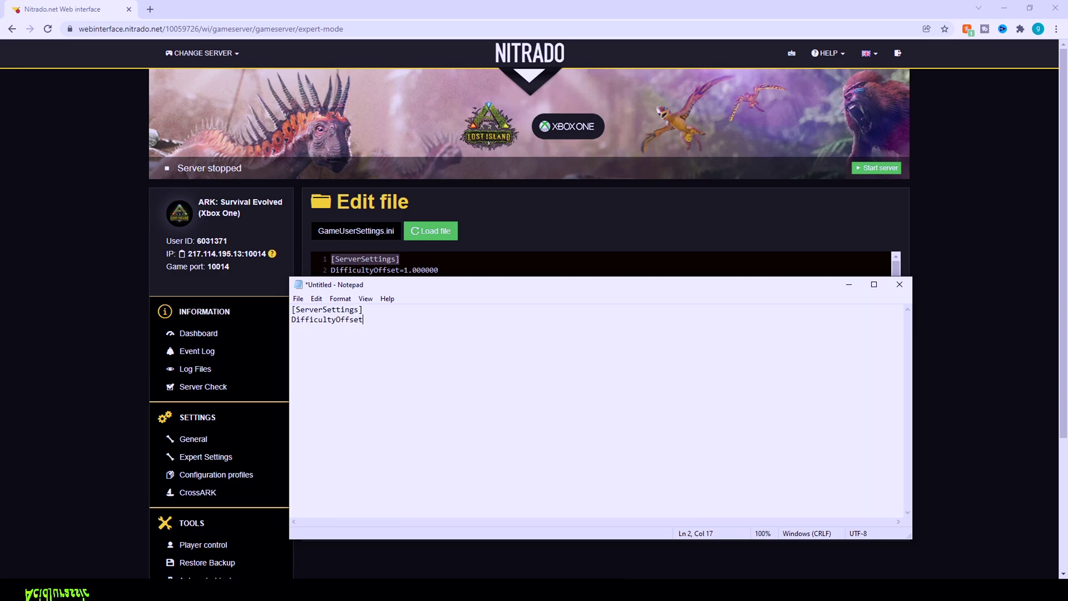
pyautogui.write('=1.0')
pyautogui.moveTo(473, 282); pyautogui.dragTo(473, 295)
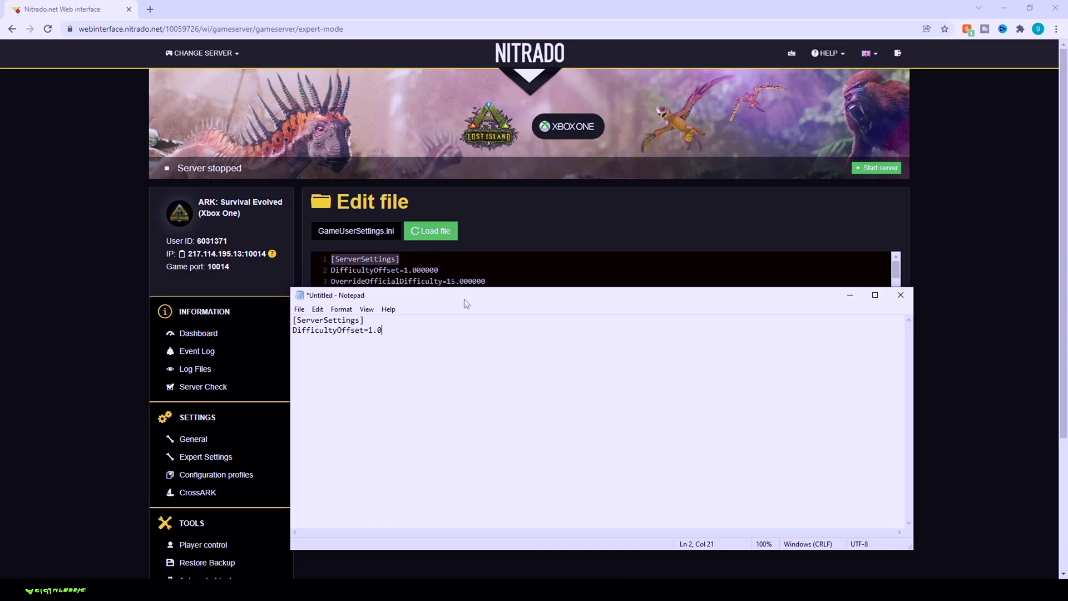
# Step: Add OverrideOfficalDifficulty=15.0 as line 3, removing the temporary explanatory note after the value
pyautogui.press('Return')
pyautogui.write('Override')
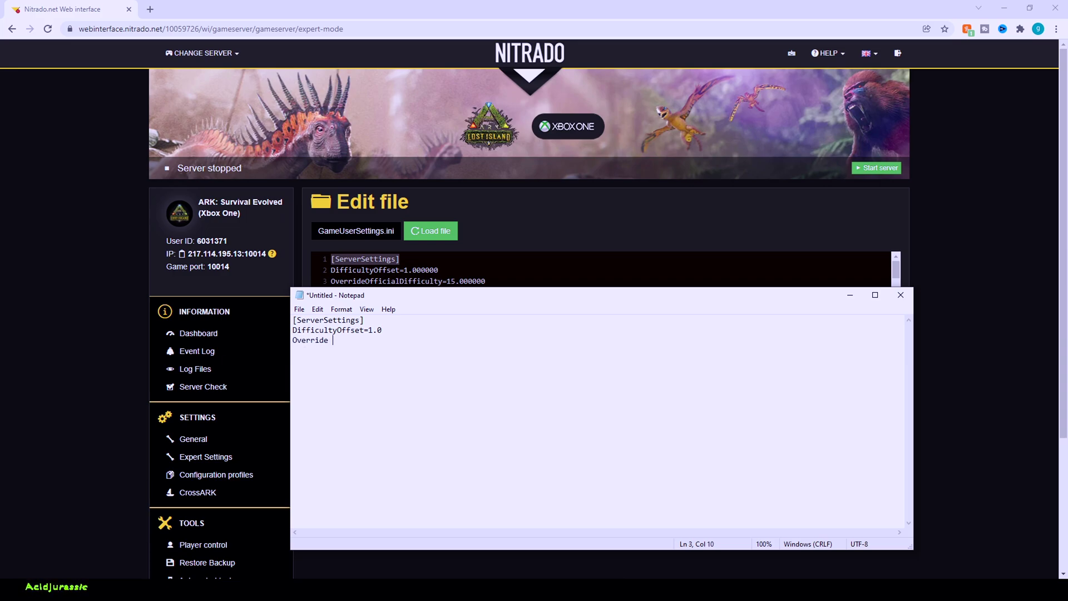
pyautogui.press('BackSpace')
pyautogui.write('O')
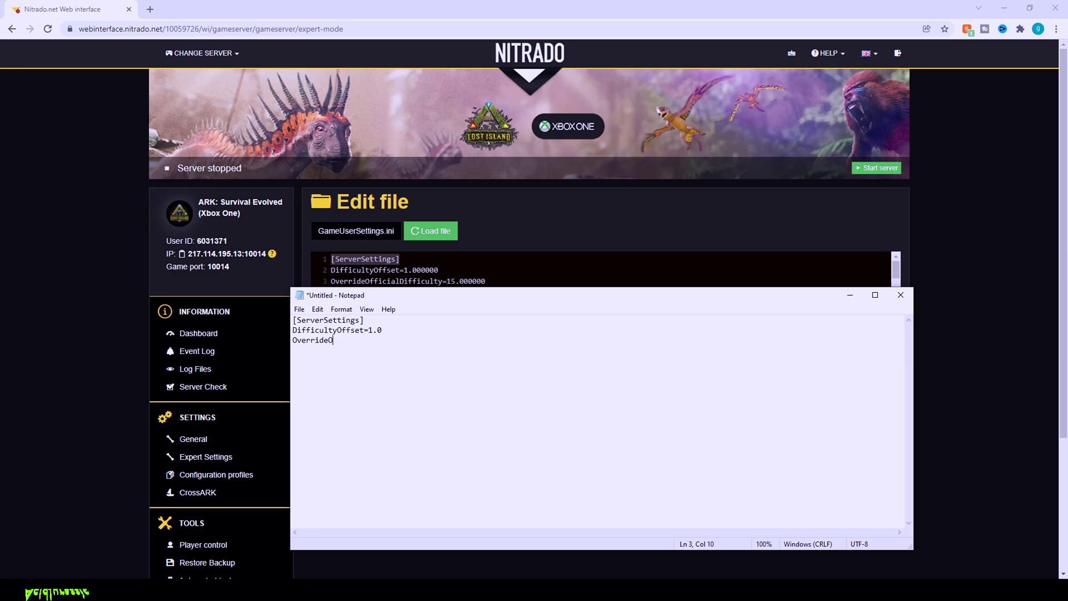
pyautogui.write('fficalDifficulty')
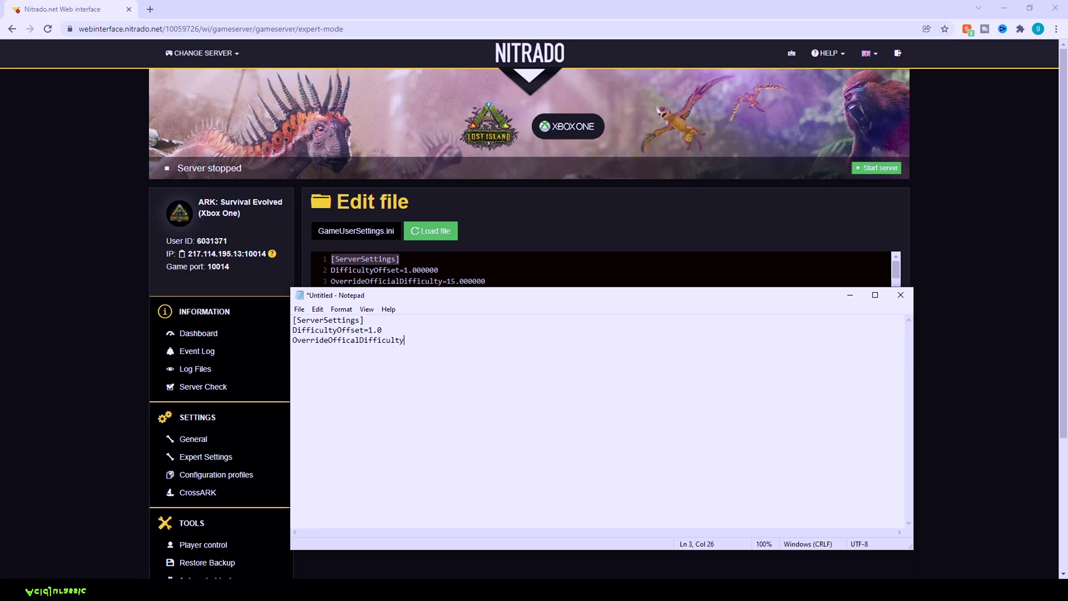
pyautogui.write('=15.0')
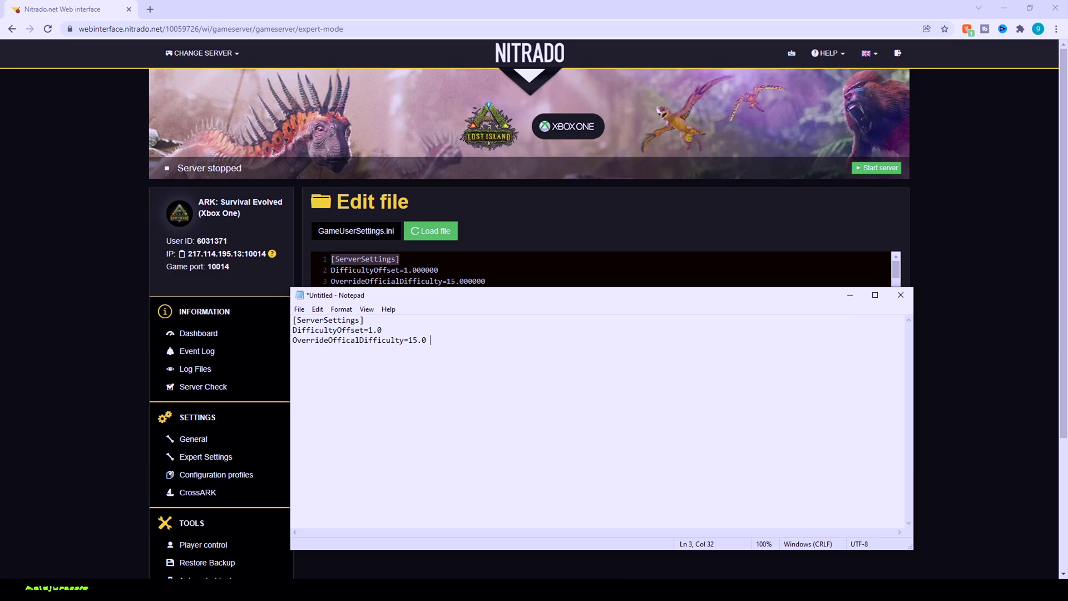
pyautogui.write(' 10 would ')
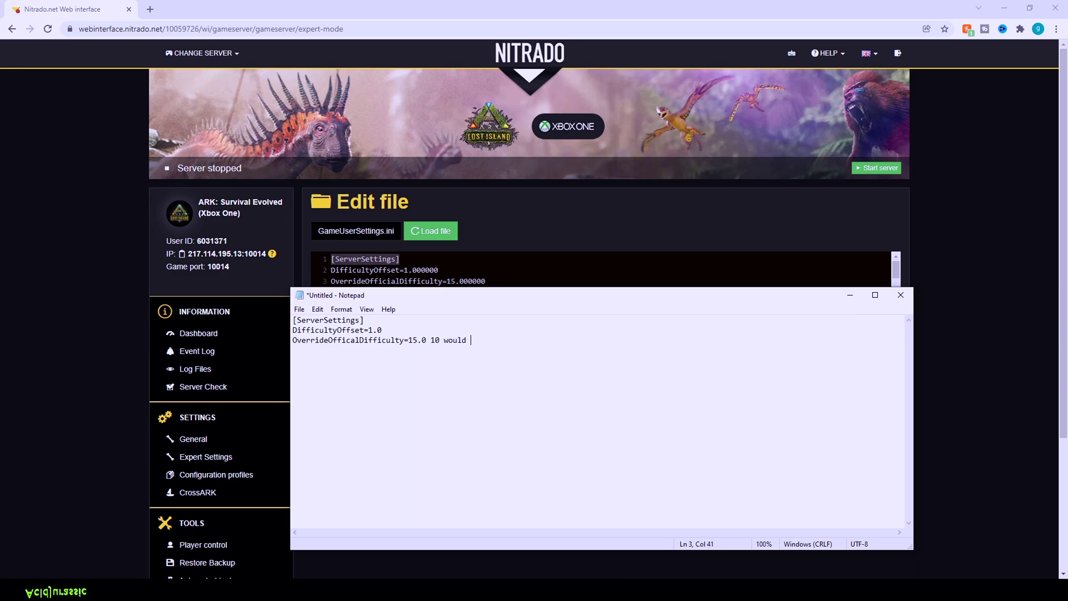
pyautogui.write('be 300 15 is 450 ect')
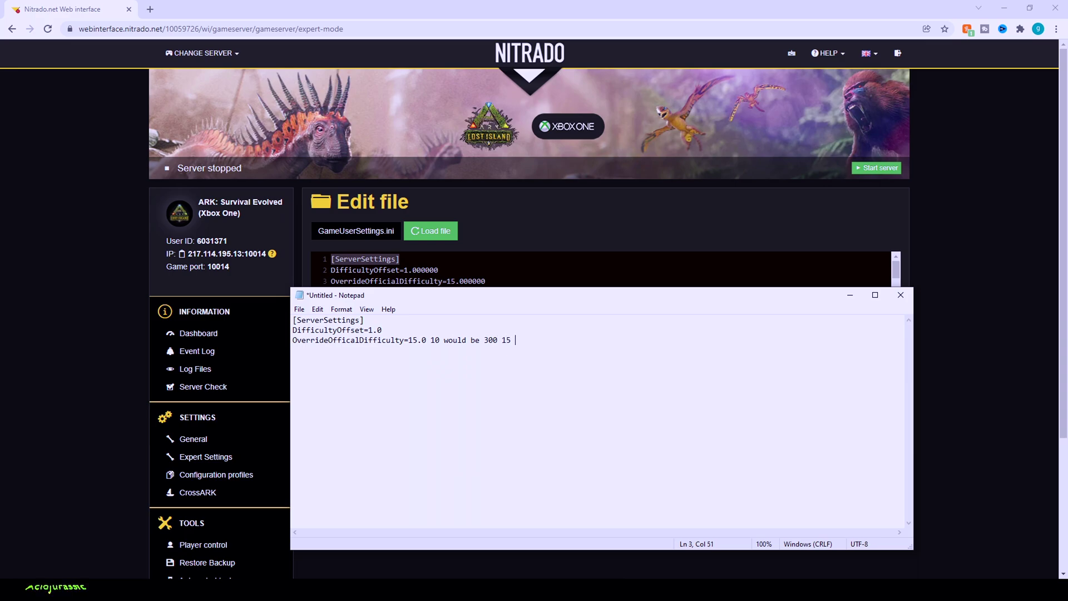
pyautogui.moveTo(404, 340); pyautogui.dragTo(419, 340)
pyautogui.moveTo(561, 340); pyautogui.dragTo(426, 345)
pyautogui.press('BackSpace')
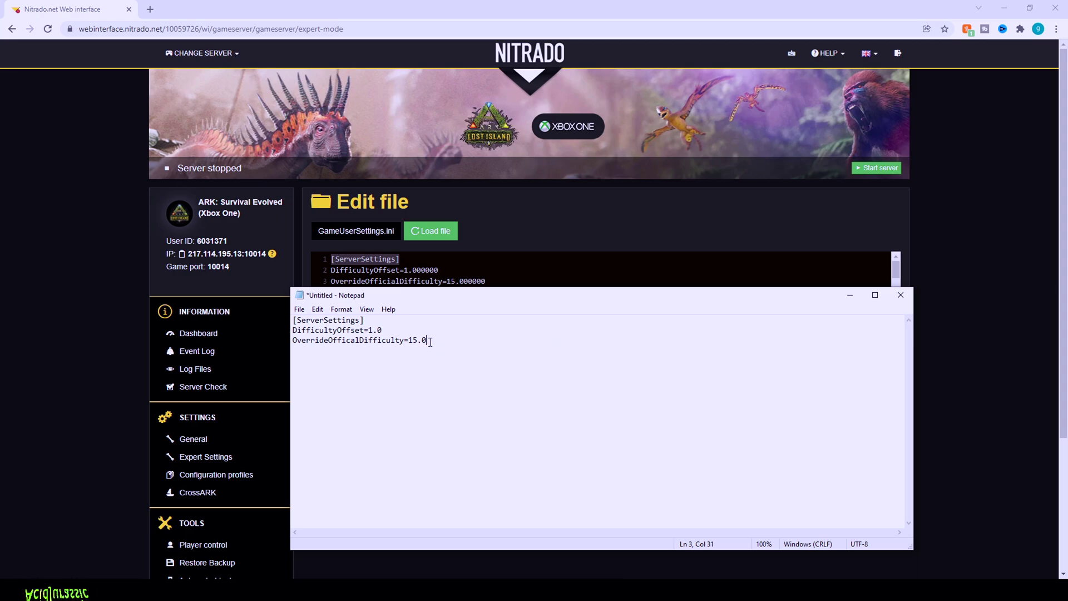
pyautogui.press('Return')
# Step: Add AllowTekSuitPowersInGenesis=True, a 'not working commands: weather fog' note, and 'ragnarok only EnableVolcano=True'
pyautogui.scroll(-2, 456, 269)
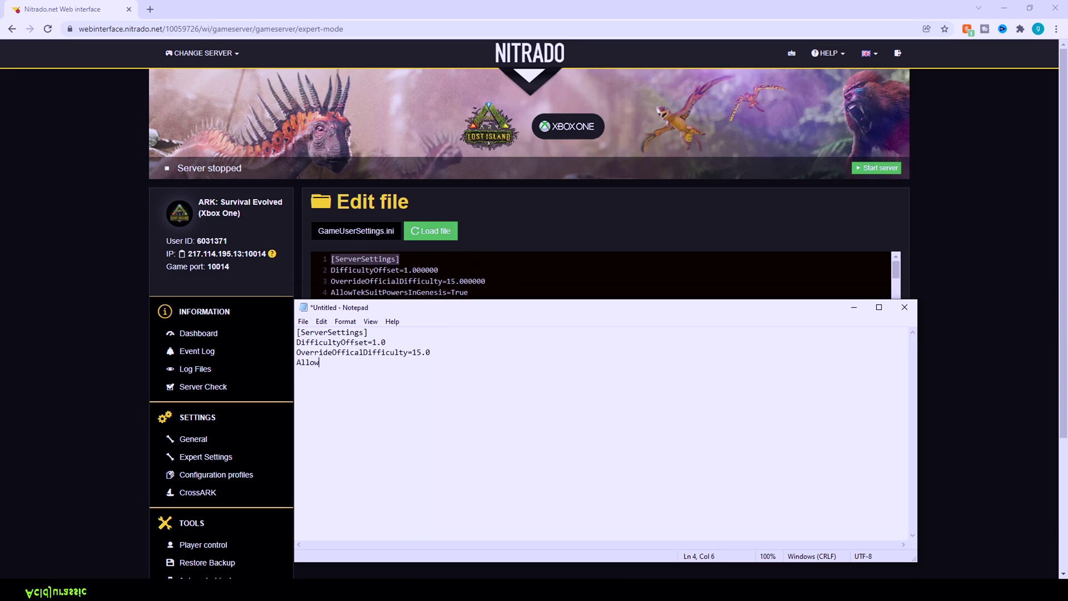
pyautogui.write('TekSuit')
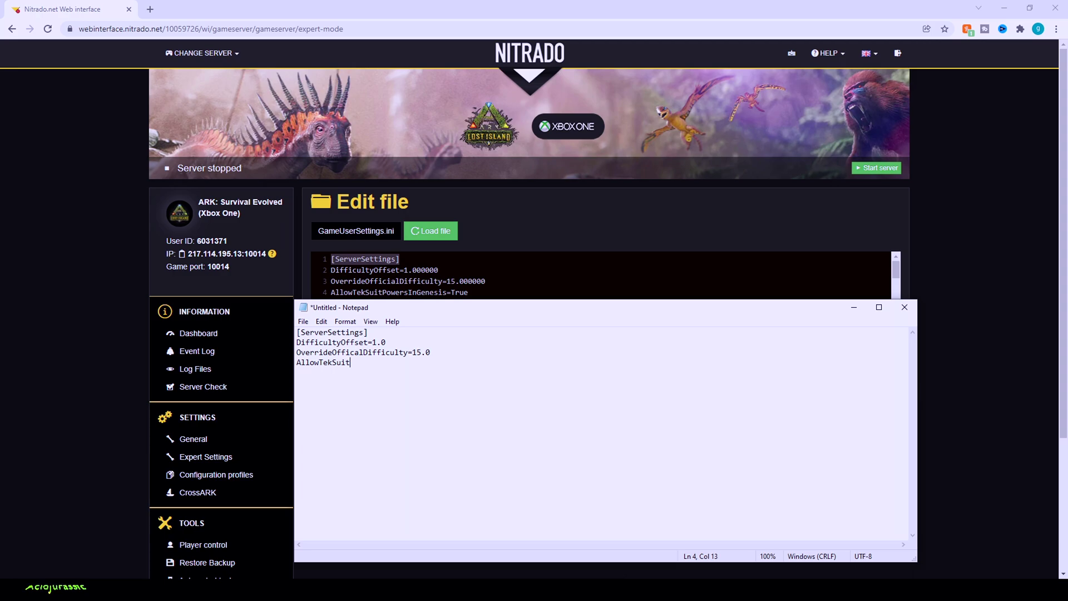
pyautogui.write('PowersInGen')
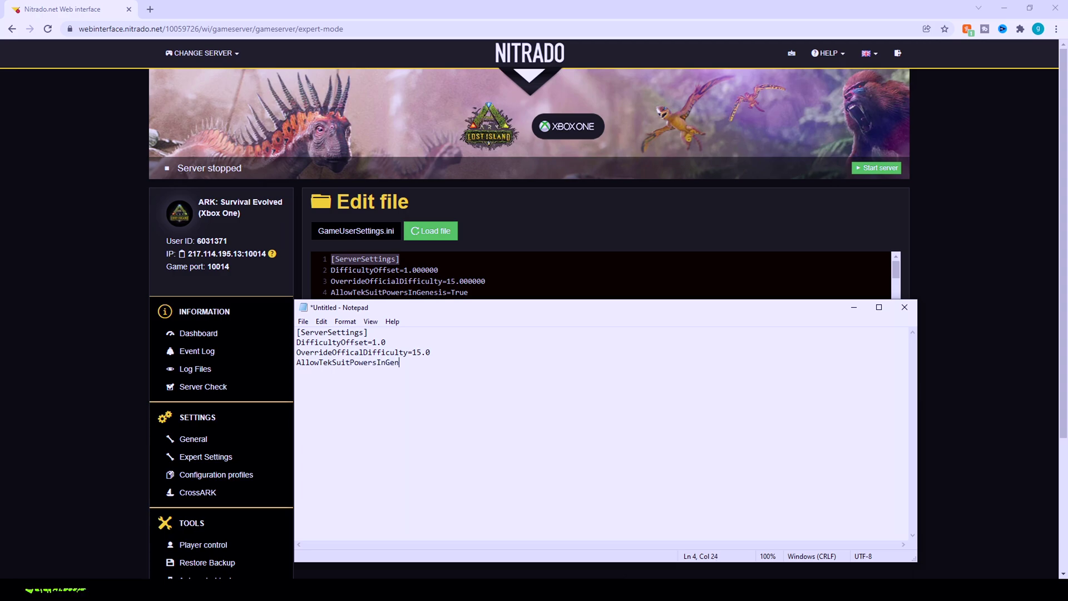
pyautogui.write('esis=True')
pyautogui.moveTo(501, 307); pyautogui.dragTo(501, 335)
pyautogui.write('not')
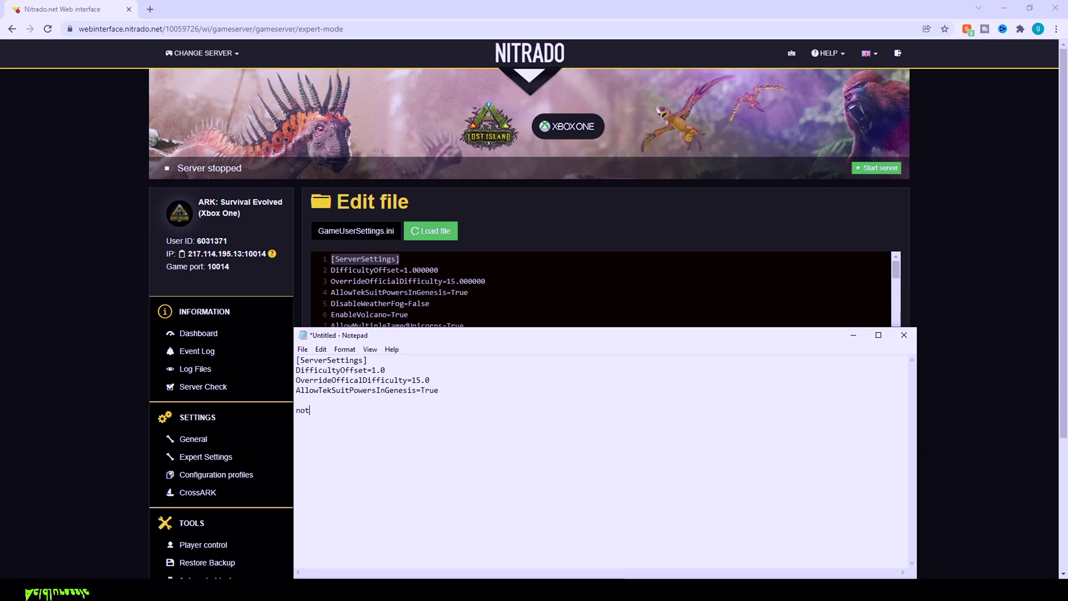
pyautogui.write(' working commands')
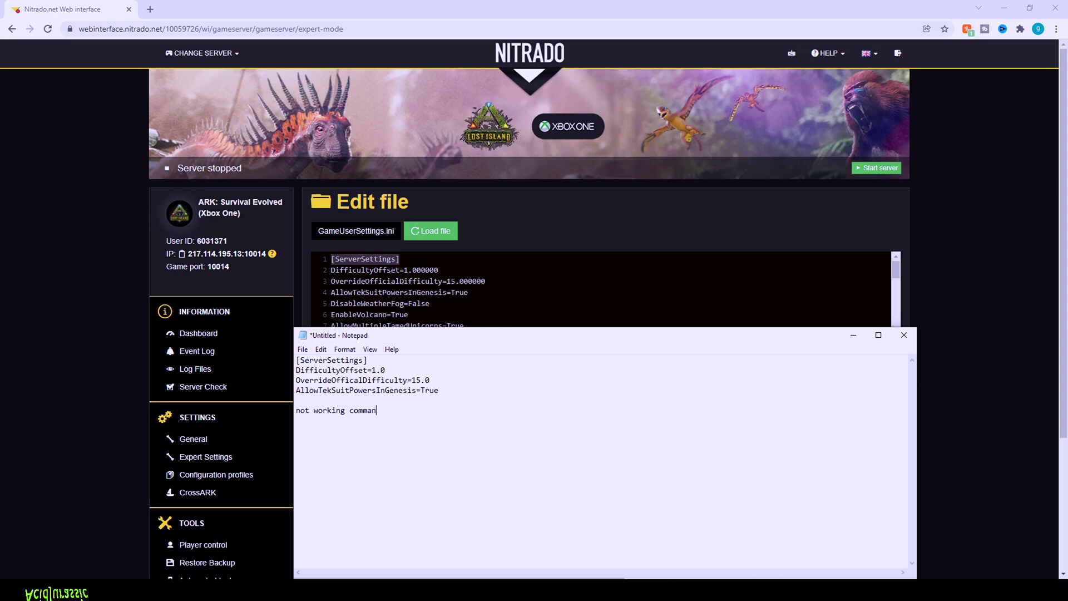
pyautogui.press('Return')
pyautogui.write('weather fo')
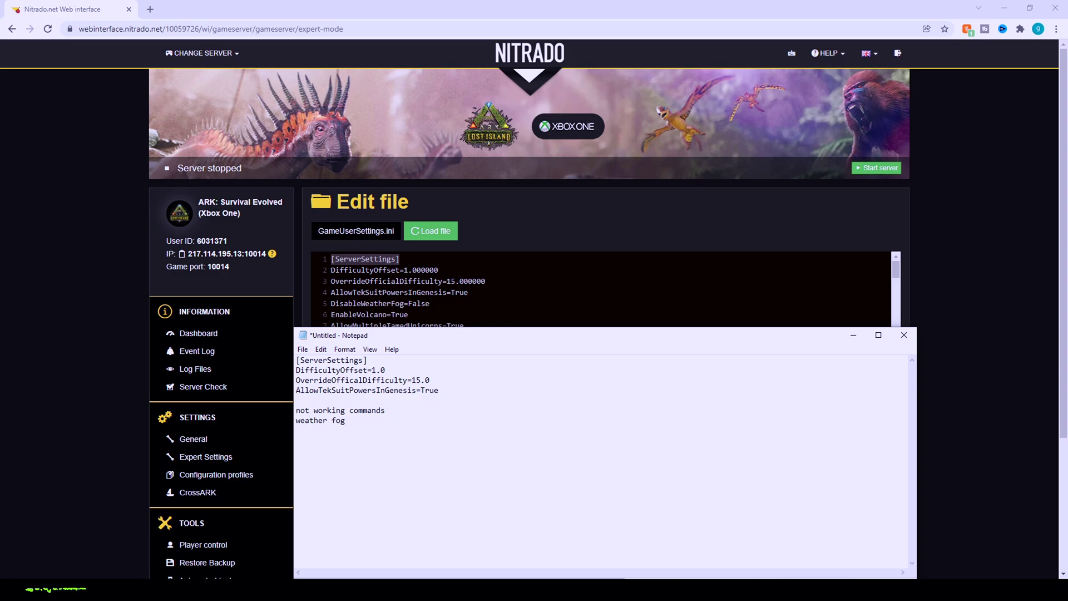
pyautogui.write('g')
pyautogui.press('Return')
pyautogui.press('Return')
pyautogui.write('ragnarok only ')
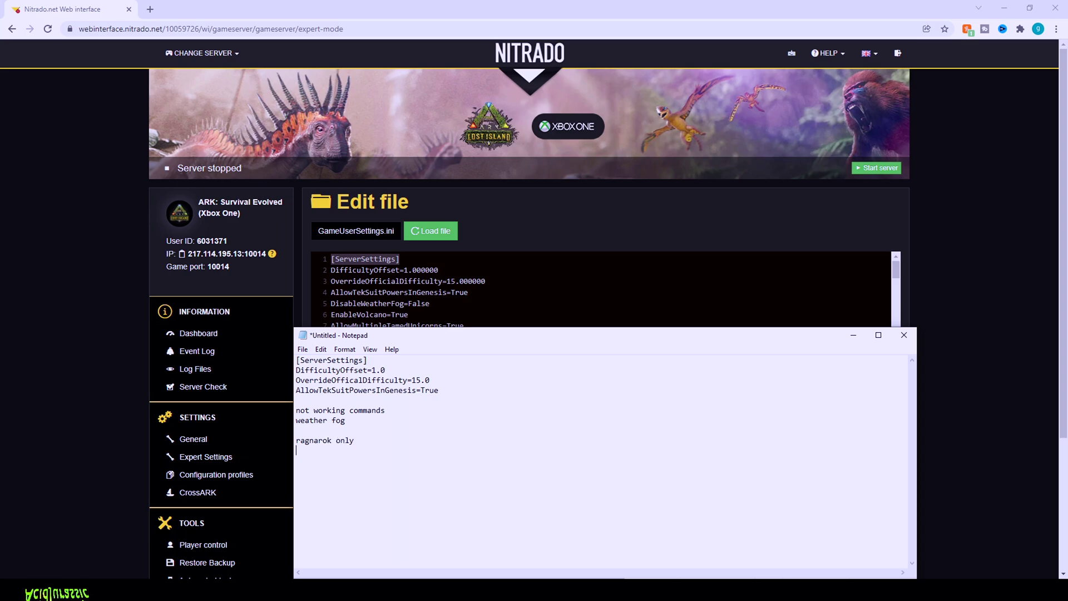
pyautogui.write('EnableVol')
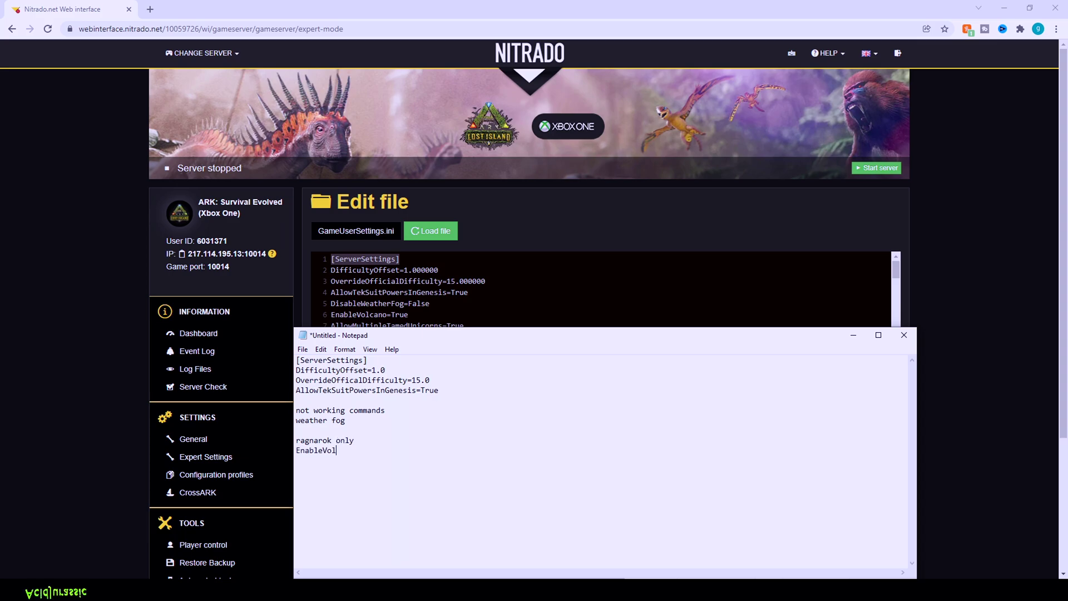
pyautogui.write('cano=True')
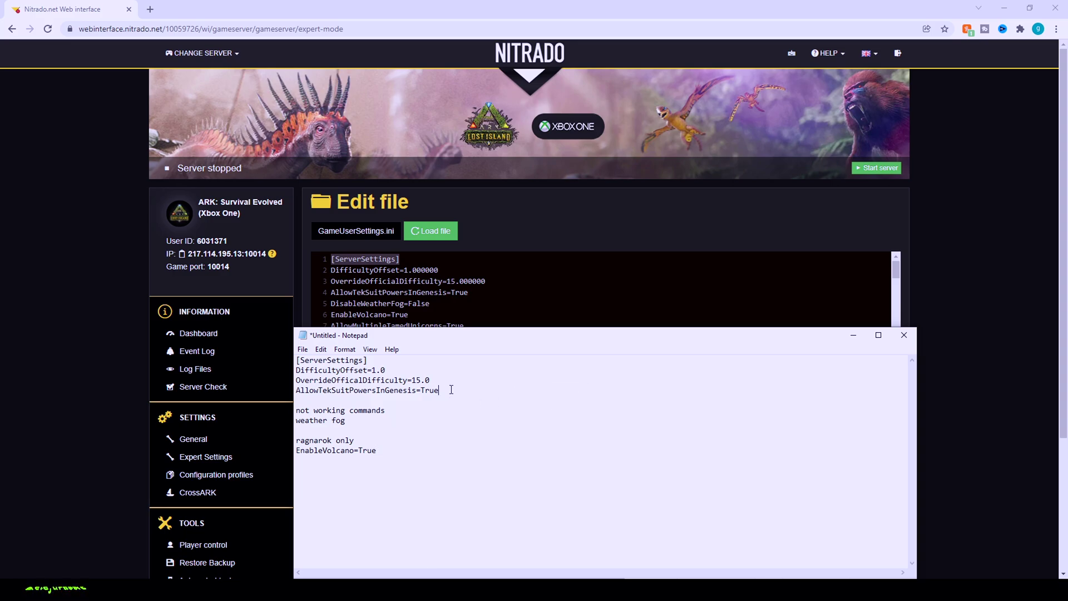
pyautogui.press('Return')
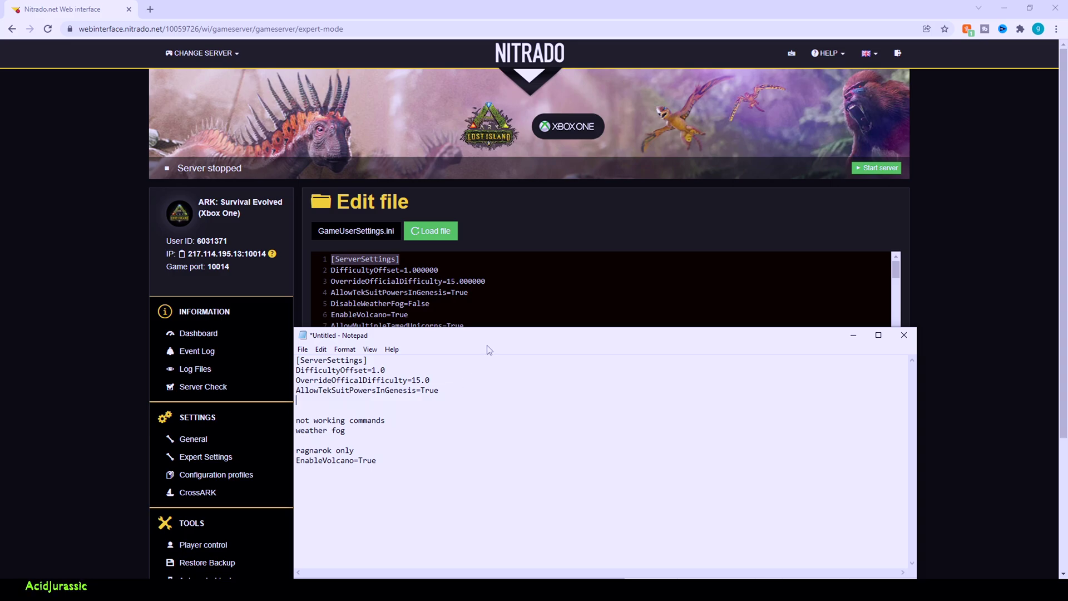
# Step: Type the AllowMultipleTamedUnicorns=True entry in the Notepad list
pyautogui.scroll(-1, 488, 289)
pyautogui.write('AllowMultipleTamedUnicorns')
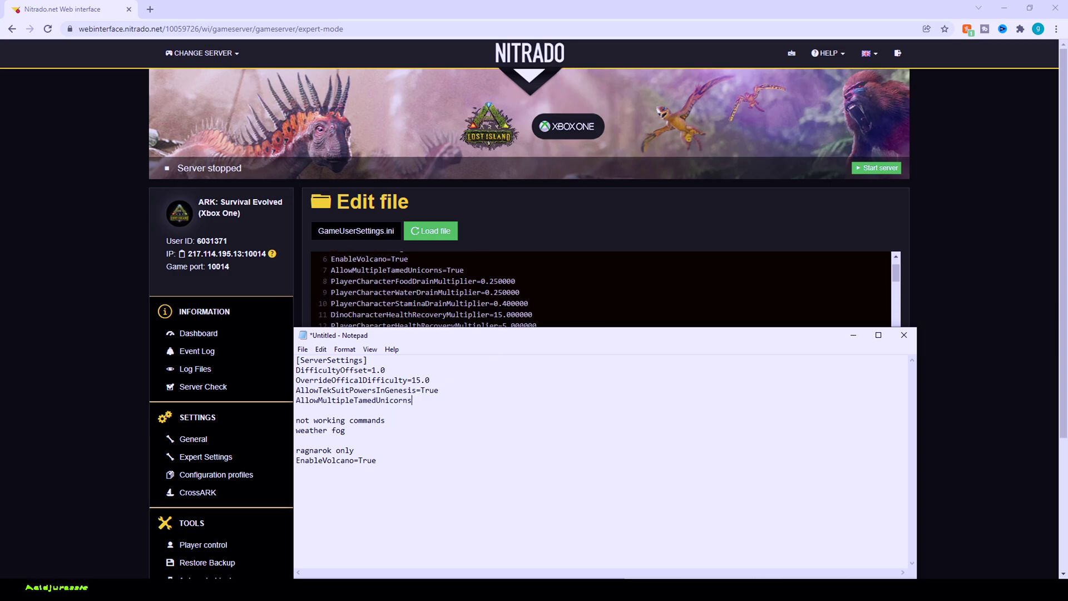
pyautogui.write('-Tr')
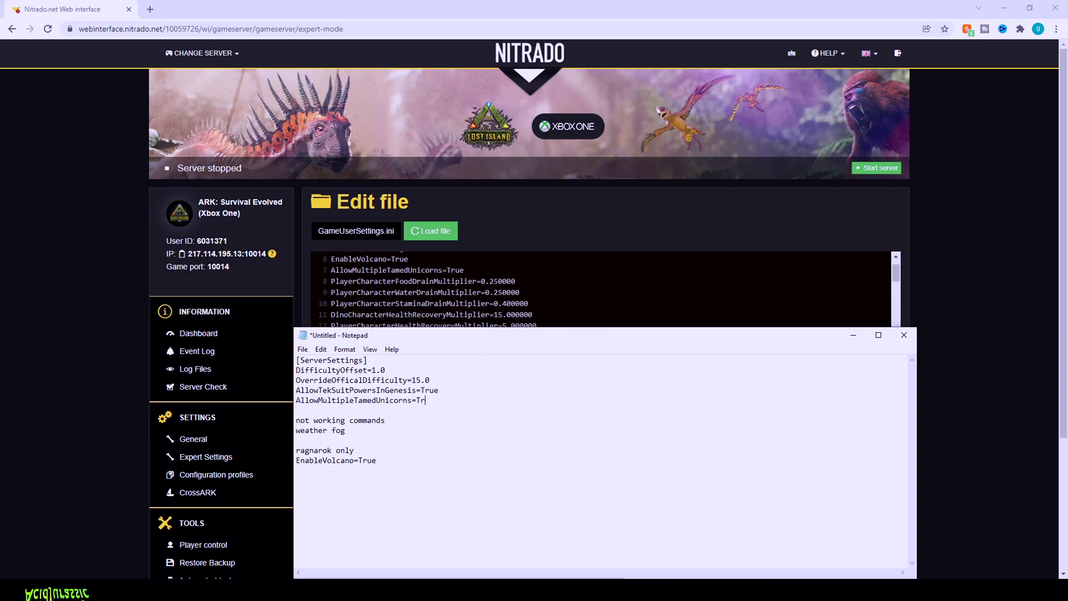
pyautogui.write('ue')
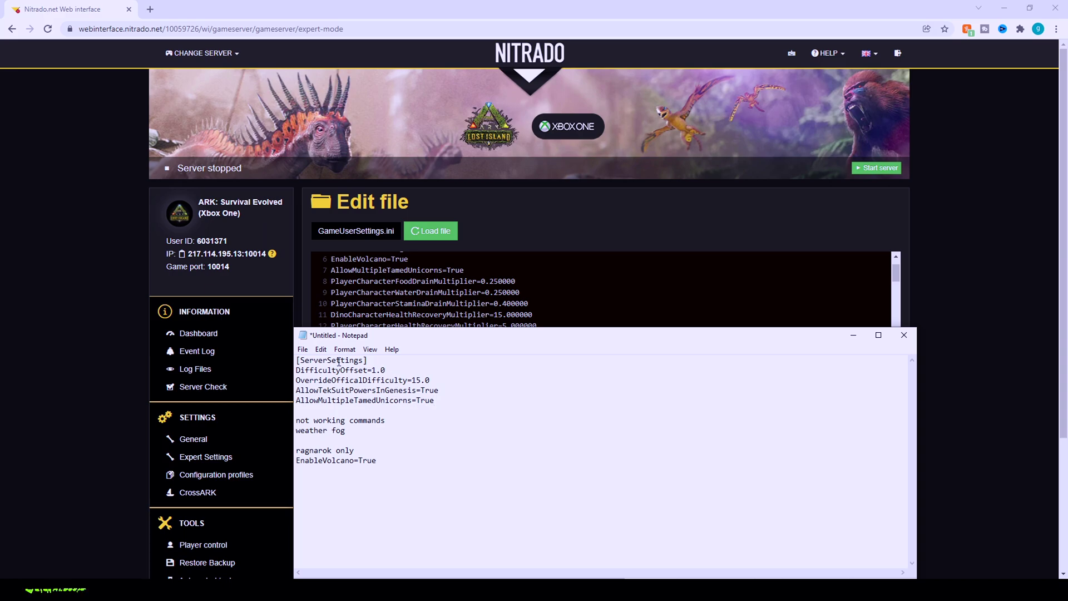
pyautogui.scroll(-2, 389, 294)
pyautogui.scroll(2, 390, 293)
pyautogui.scroll(-2, 601, 290)
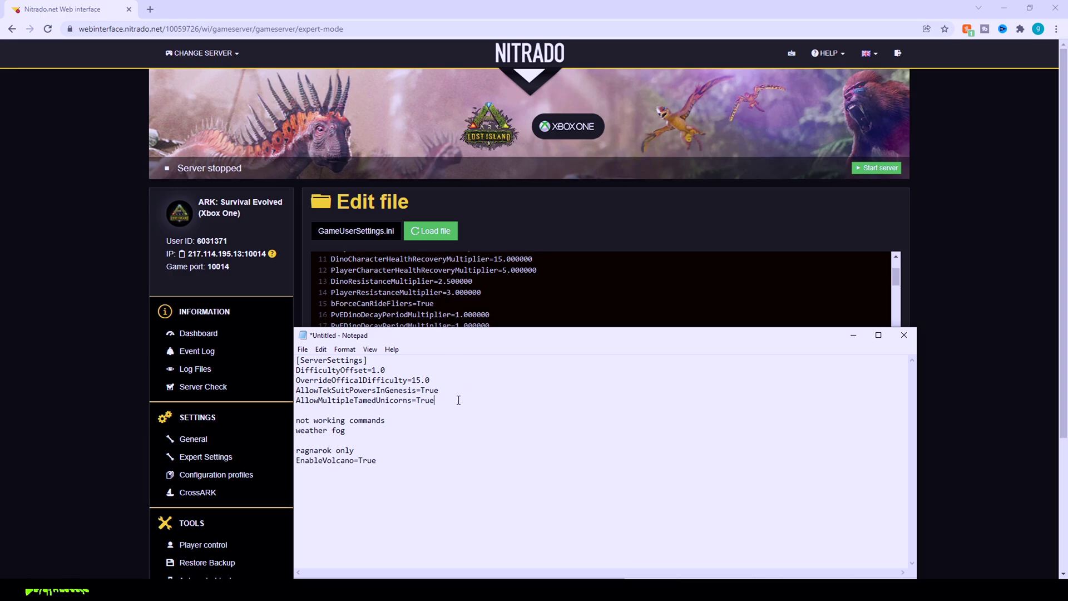
# Step: Add bForceCanRideFliers=True on the line below the unicorn setting
pyautogui.press('Return')
pyautogui.write('bF')
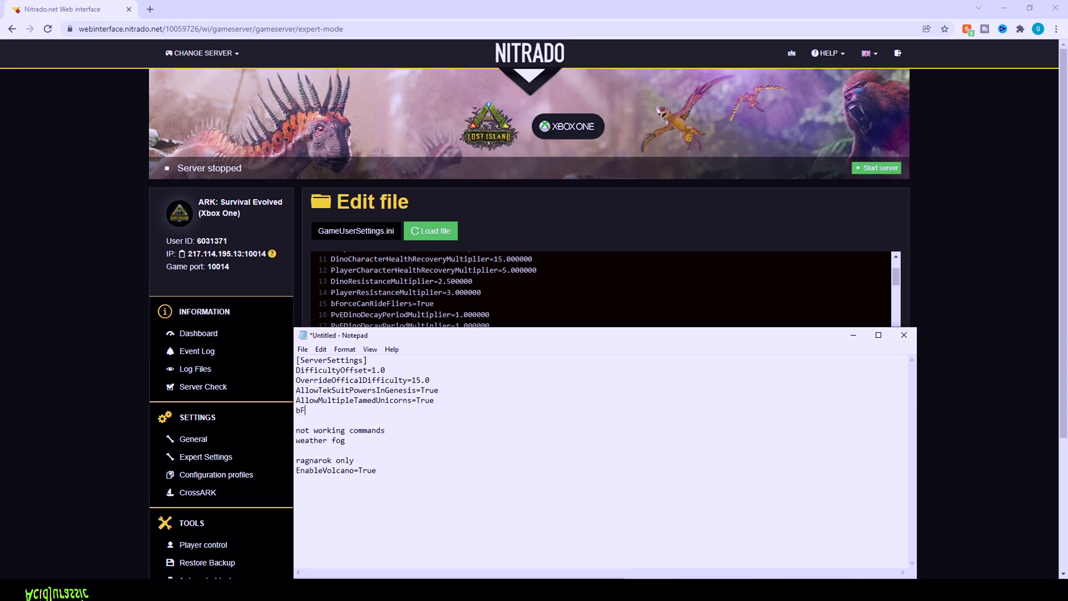
pyautogui.write('orceCan')
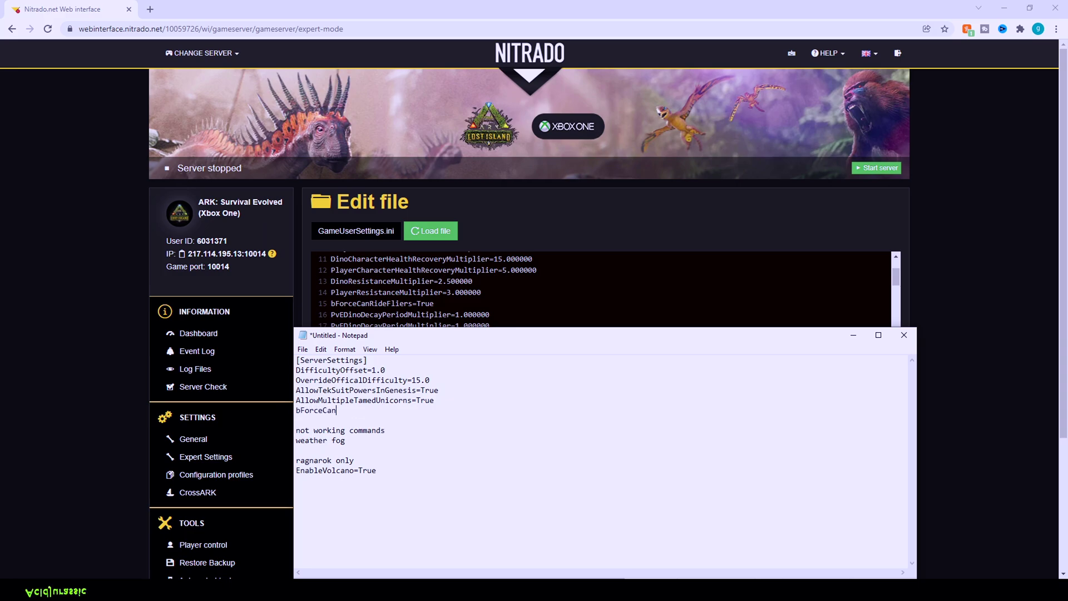
pyautogui.write('RideFliers-')
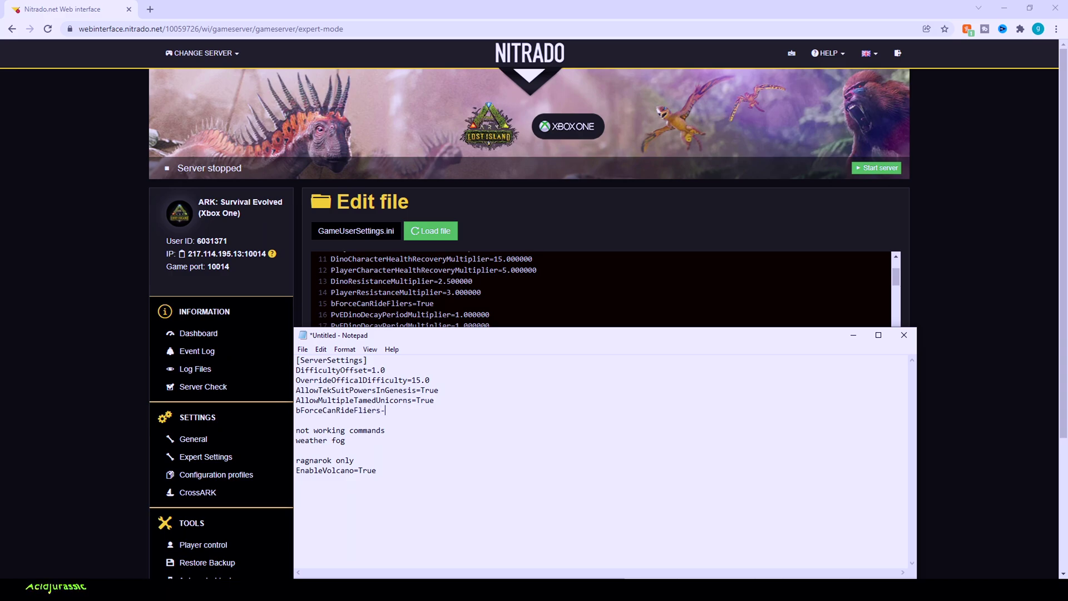
pyautogui.write('Tru')
pyautogui.write('e')
pyautogui.press('Return')
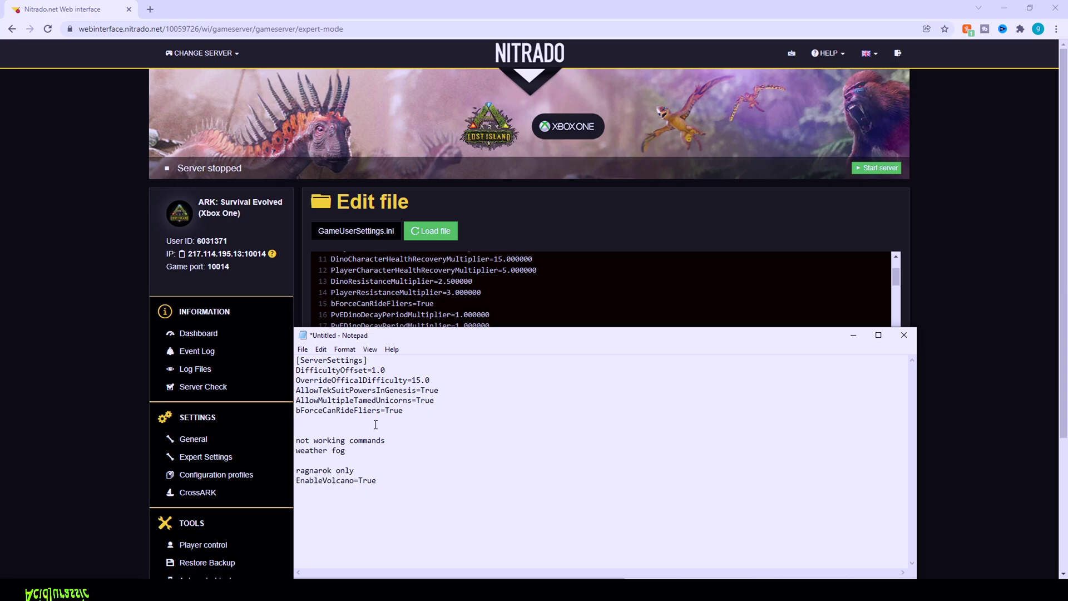
pyautogui.scroll(-1, 601, 290)
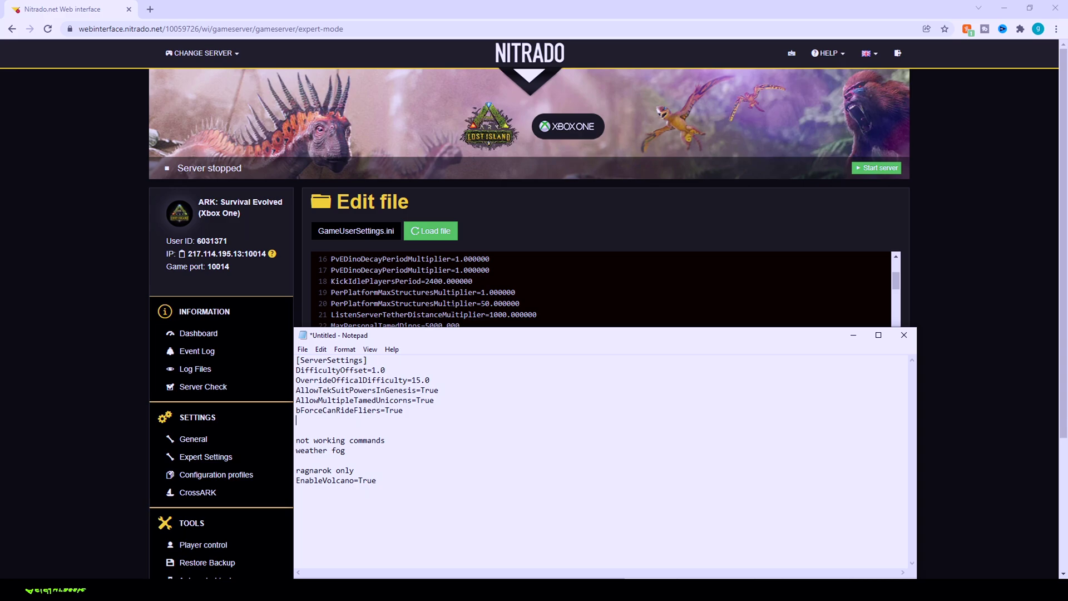
pyautogui.scroll(-1, 601, 289)
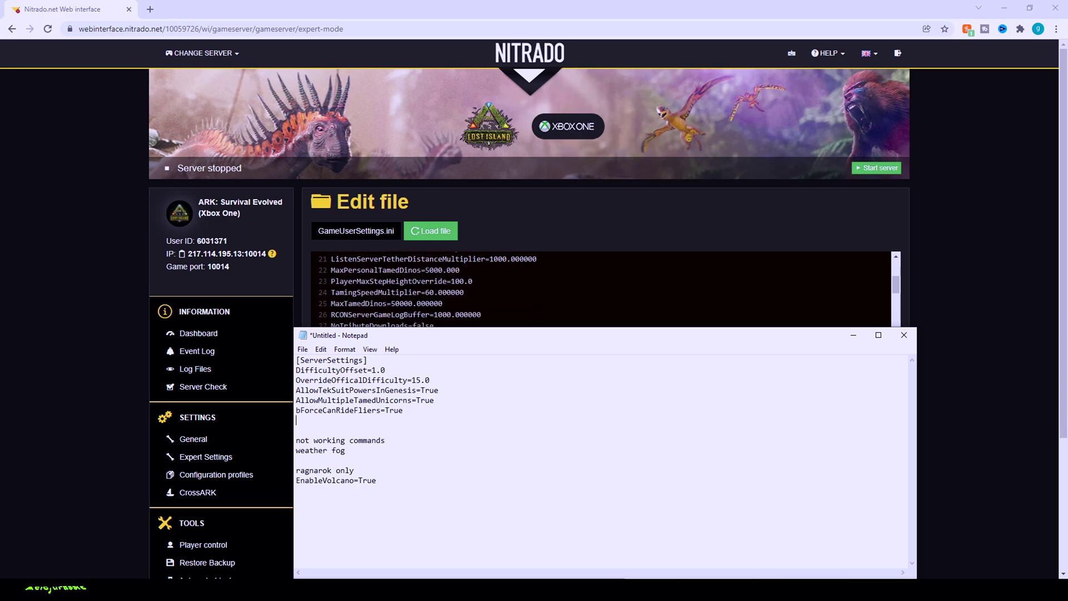
pyautogui.click(344, 270)
# Step: Add MaxPersonalTamedDinos=5000 with the note 'for the entire tribe', copied from the web file
pyautogui.moveTo(344, 269); pyautogui.dragTo(460, 270)
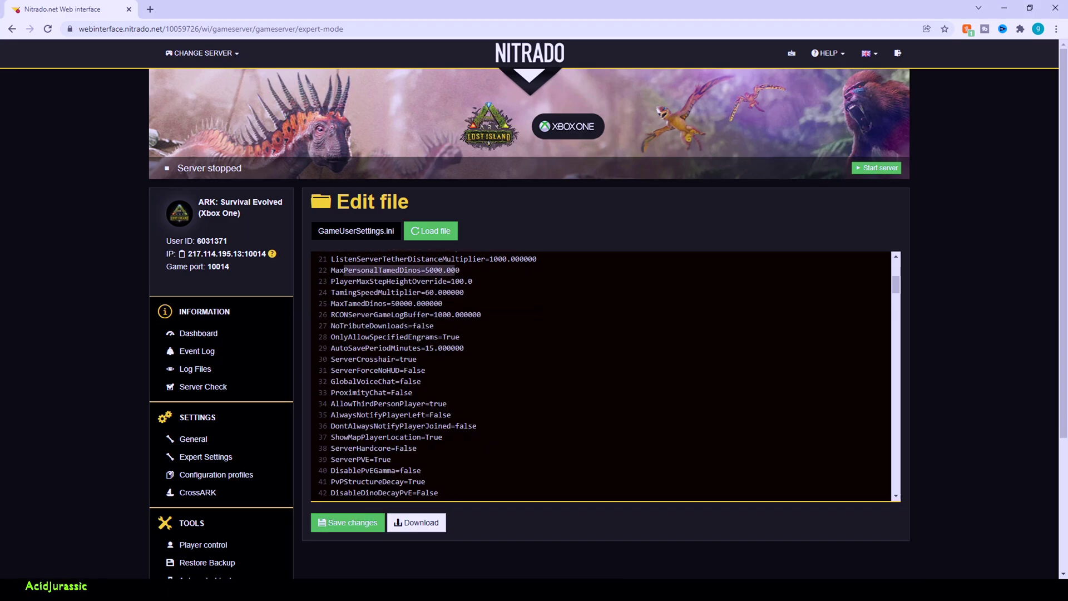
pyautogui.hotkey('alt', 'Tab')
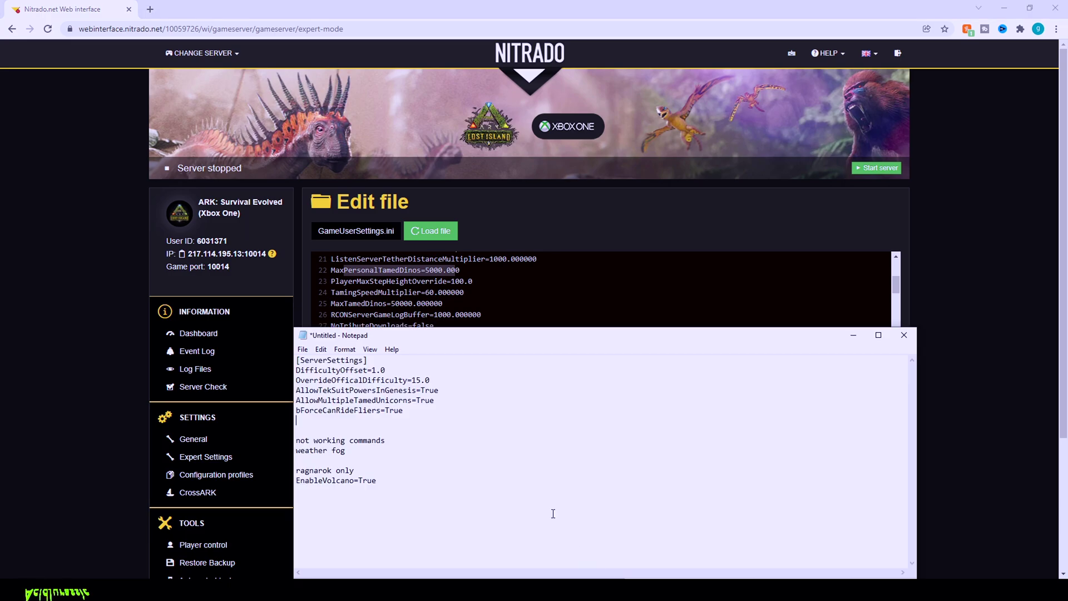
pyautogui.click(315, 420)
pyautogui.write('MaxPersonal')
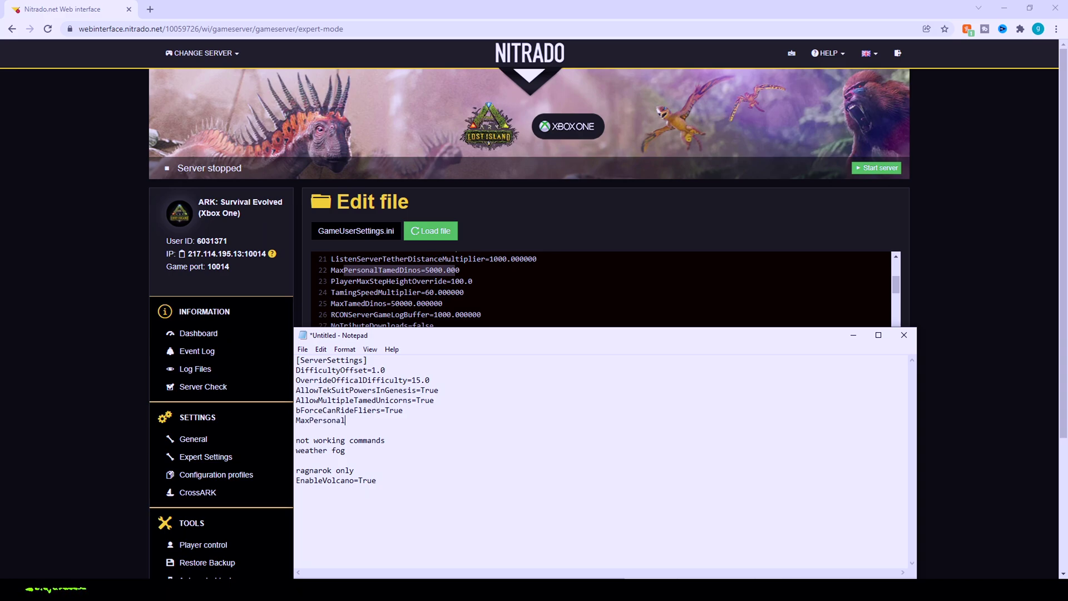
pyautogui.write('TamedDi')
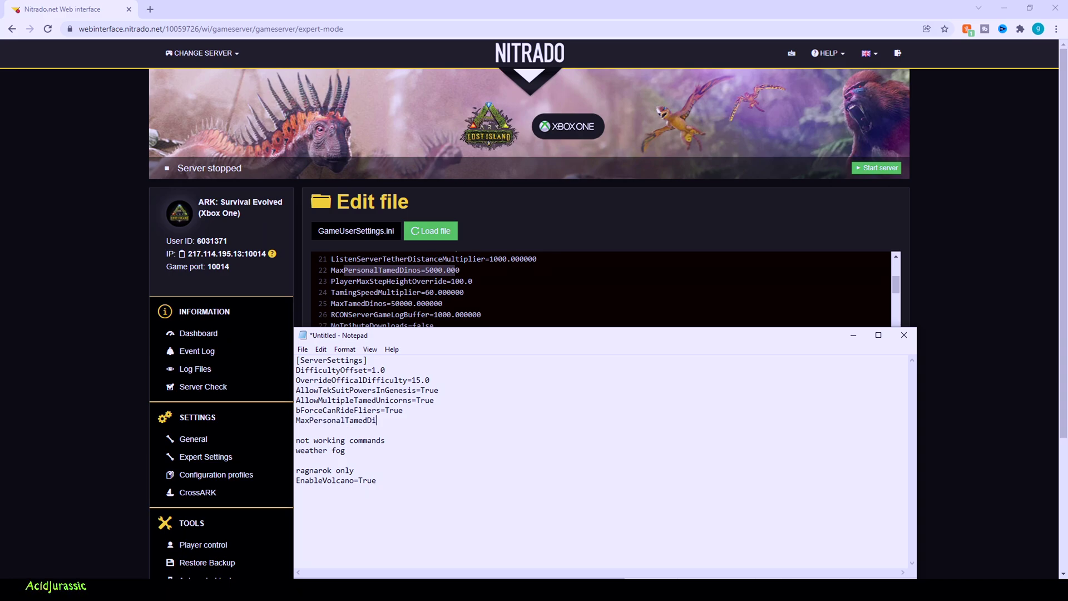
pyautogui.write('nos= 5')
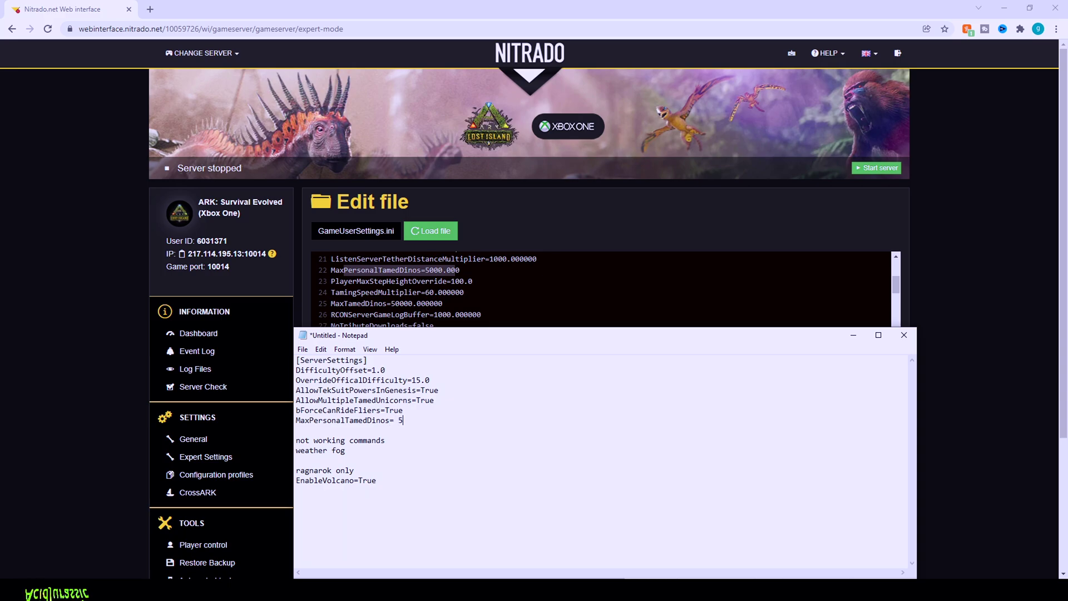
pyautogui.write('000')
pyautogui.click(399, 421)
pyautogui.press('BackSpace')
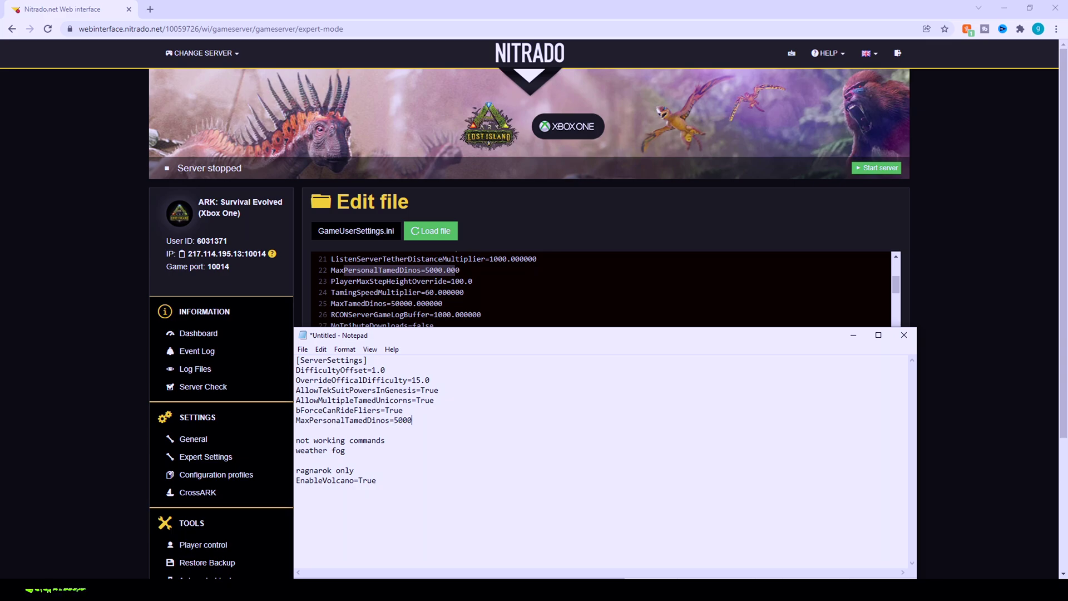
pyautogui.write('for the entire tribe')
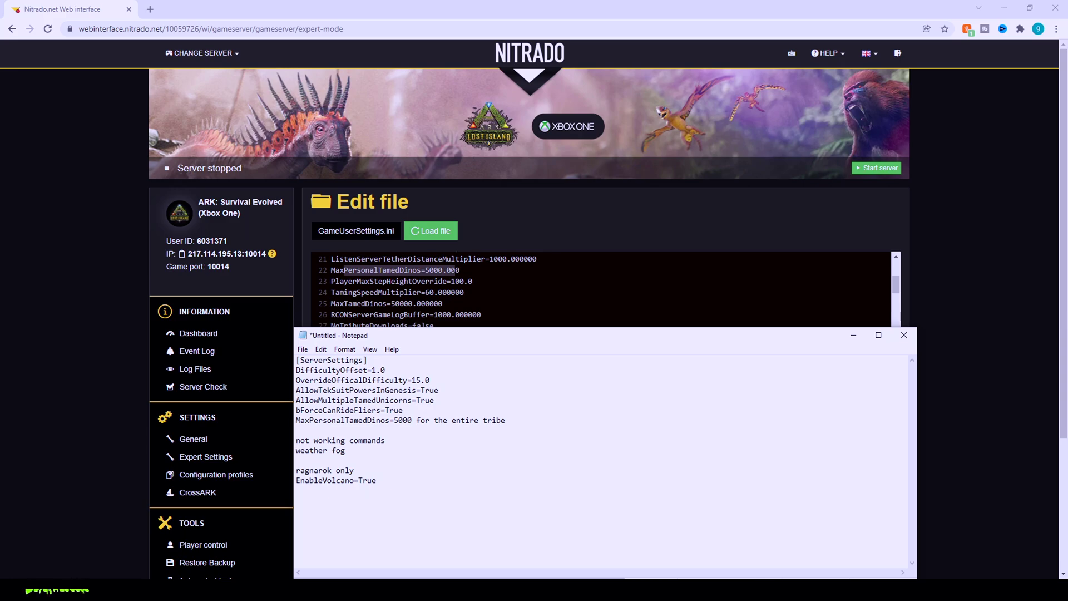
pyautogui.press('Return')
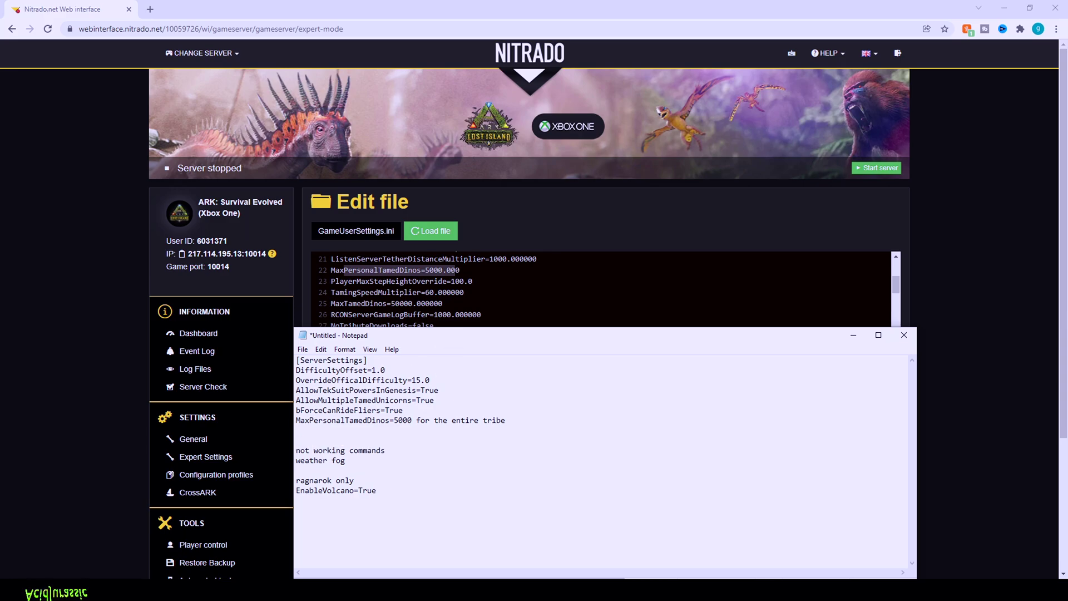
pyautogui.scroll(-2, 601, 289)
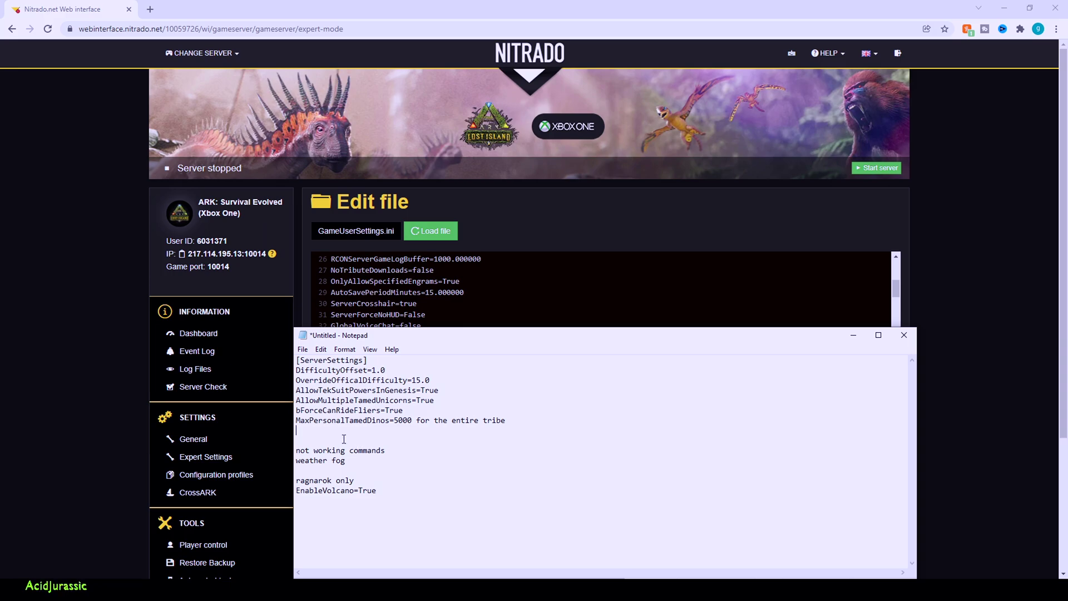
# Step: Add OnlyAllowSpecifiedEngrams=True ('for later on purposes') and ShowMapPlayerLocation=True ('All maps player location shown')
pyautogui.write('Only')
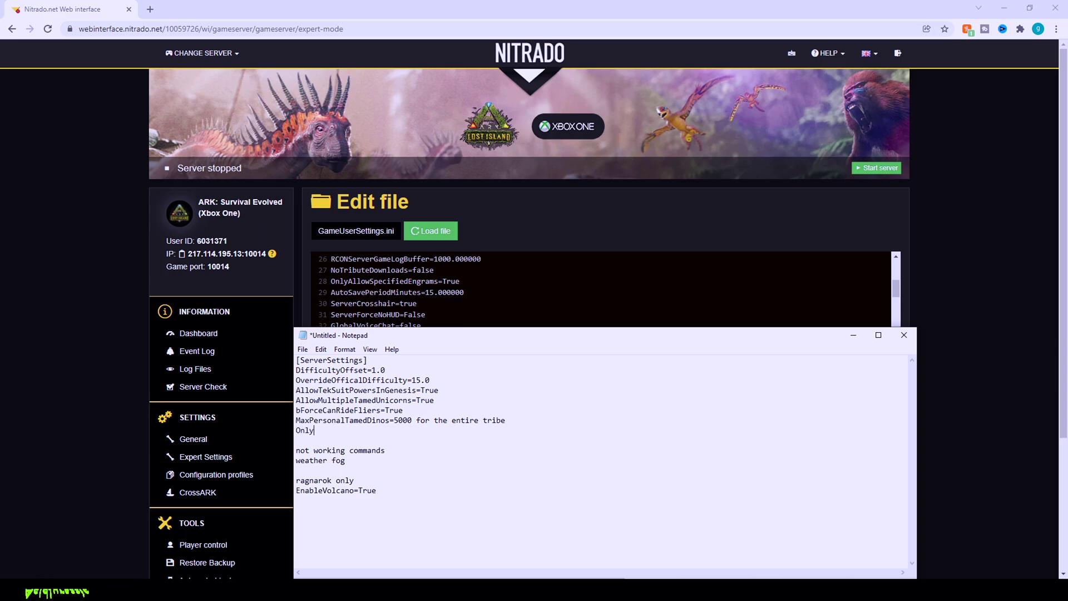
pyautogui.write('Allow')
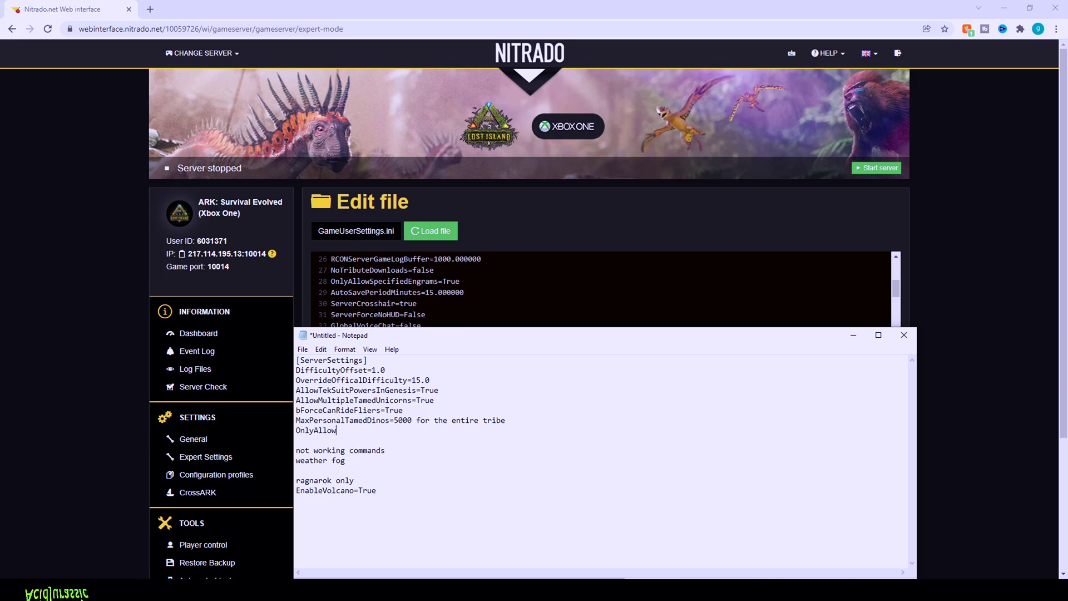
pyautogui.write('Sp')
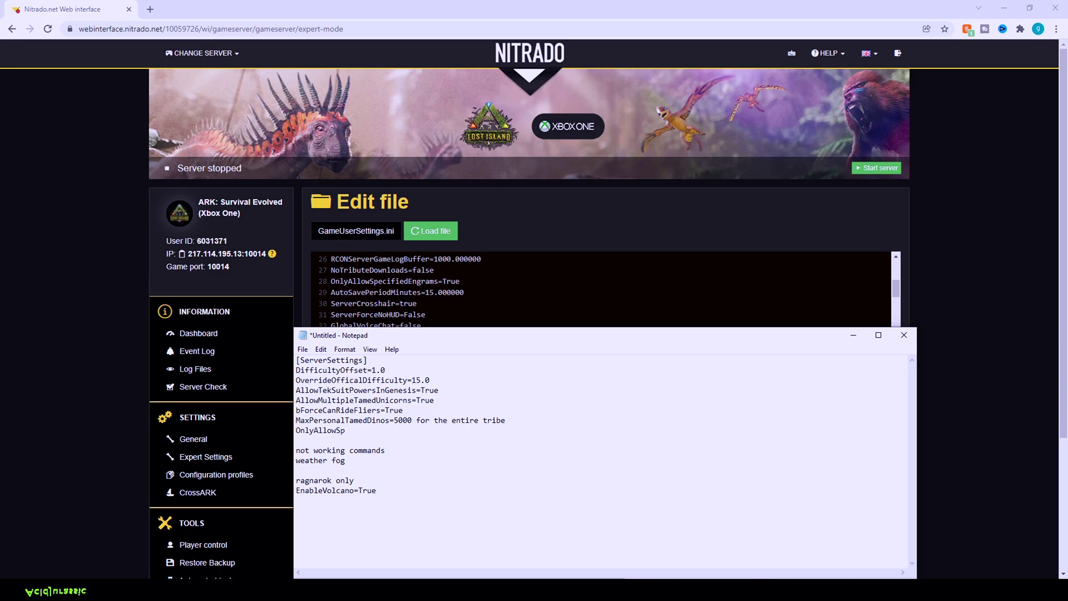
pyautogui.write('ecifiedEngra')
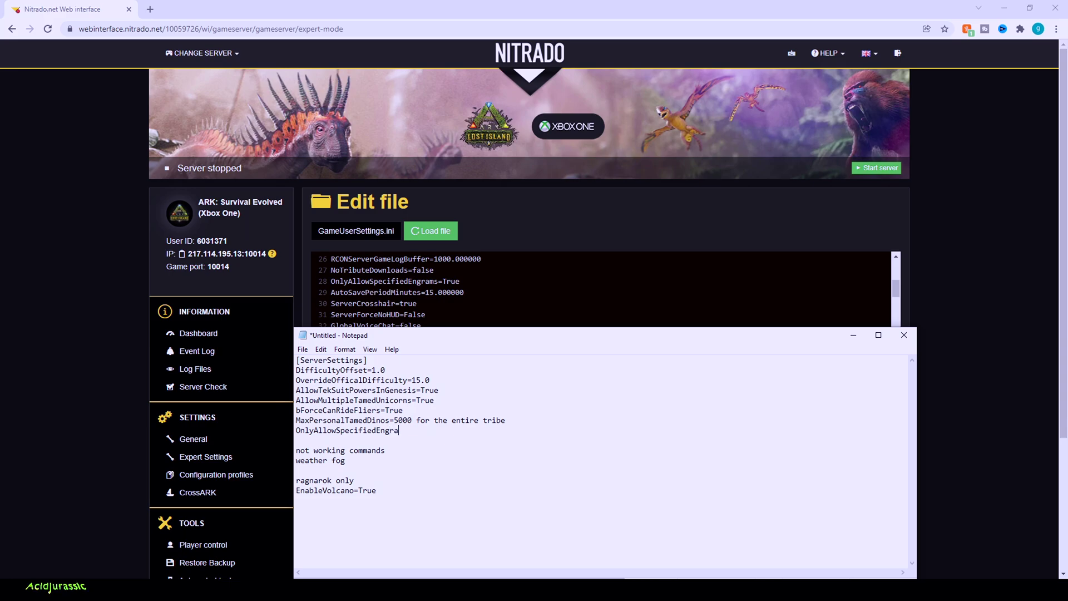
pyautogui.write('ms=T')
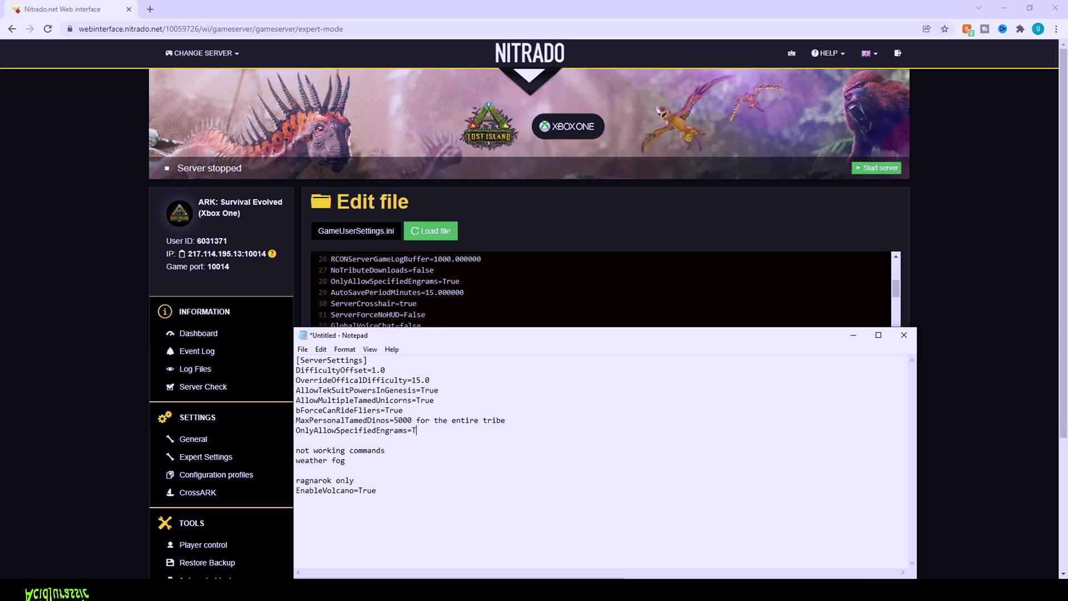
pyautogui.write('rue                                  for later ')
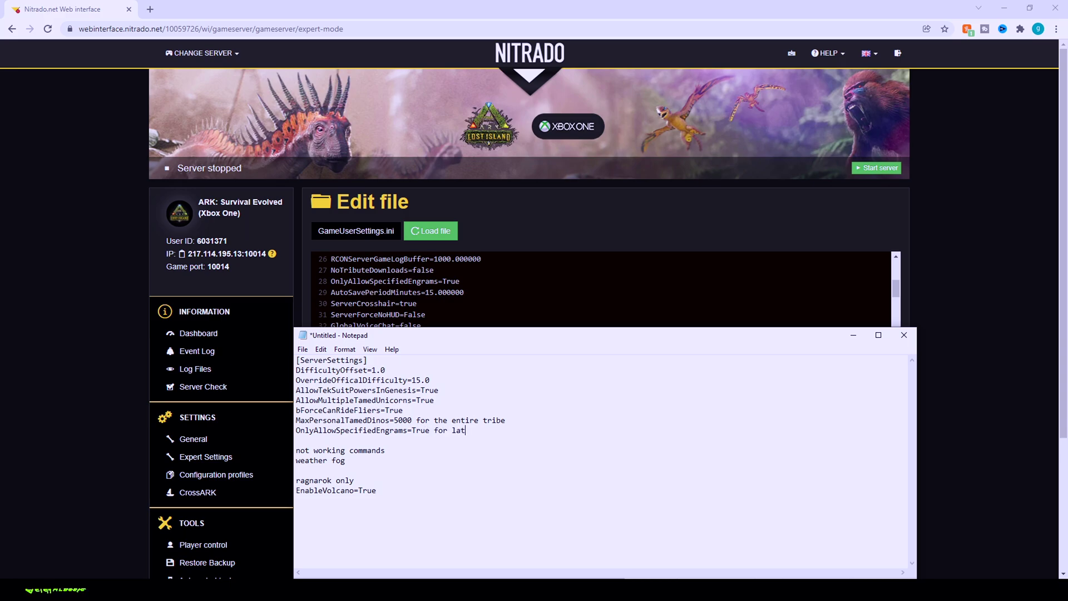
pyautogui.write('on purposes')
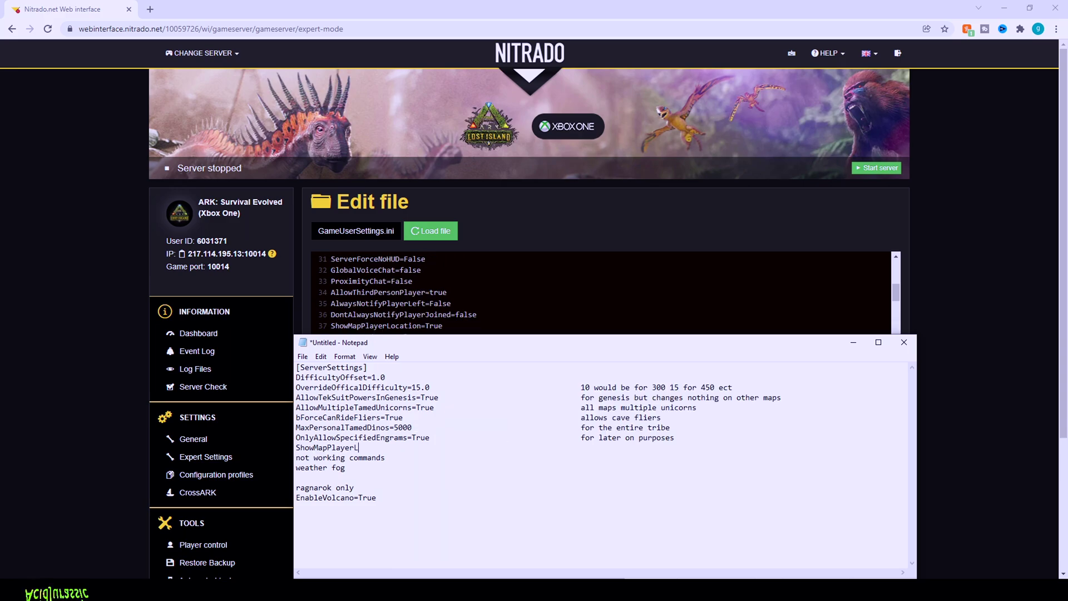
pyautogui.write('ation')
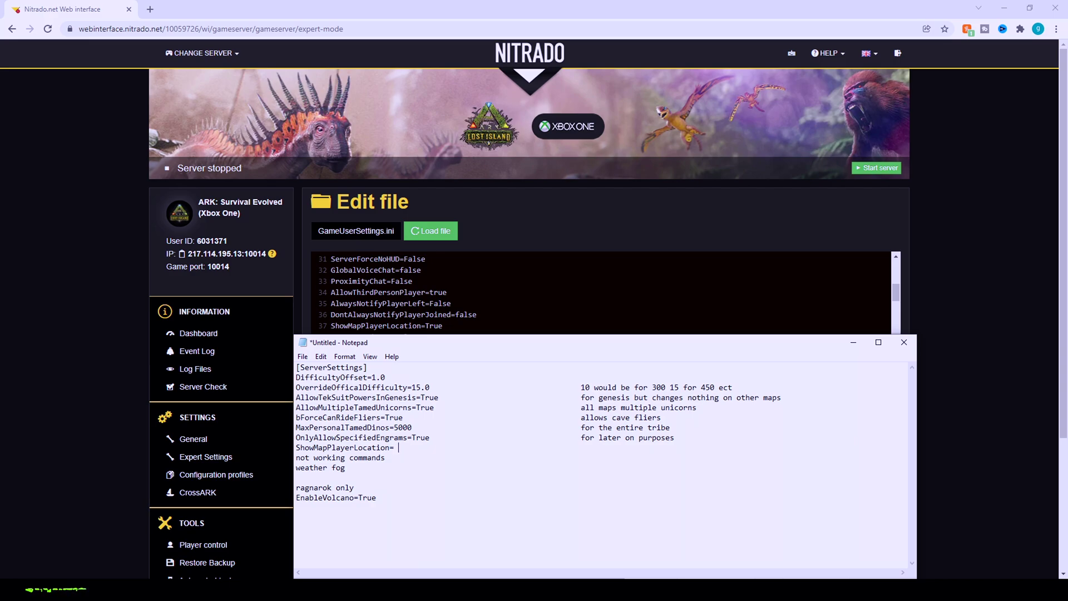
pyautogui.write('=True')
pyautogui.press('Tab')
pyautogui.press('Tab')
pyautogui.press('Tab')
pyautogui.press('Tab')
pyautogui.press('Tab')
pyautogui.write('All m')
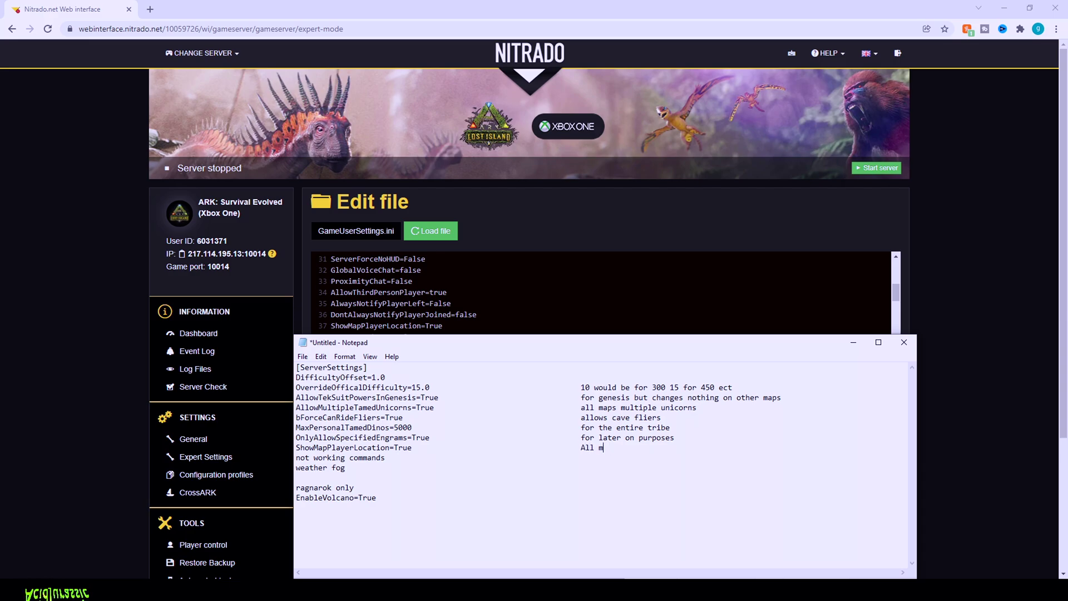
pyautogui.write('aps player lo')
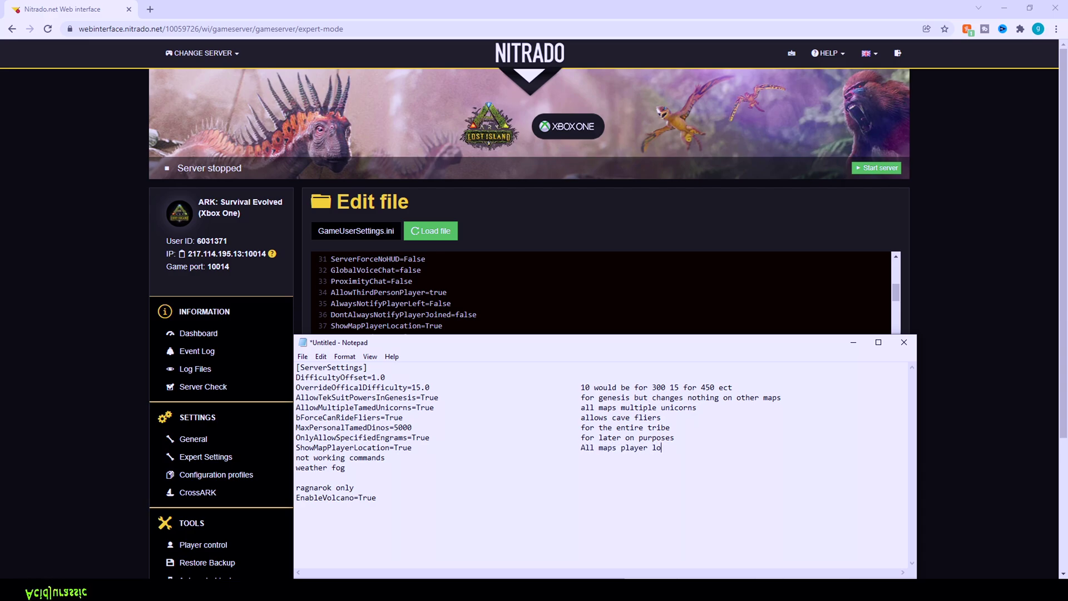
pyautogui.write('cation shown')
pyautogui.press('Return')
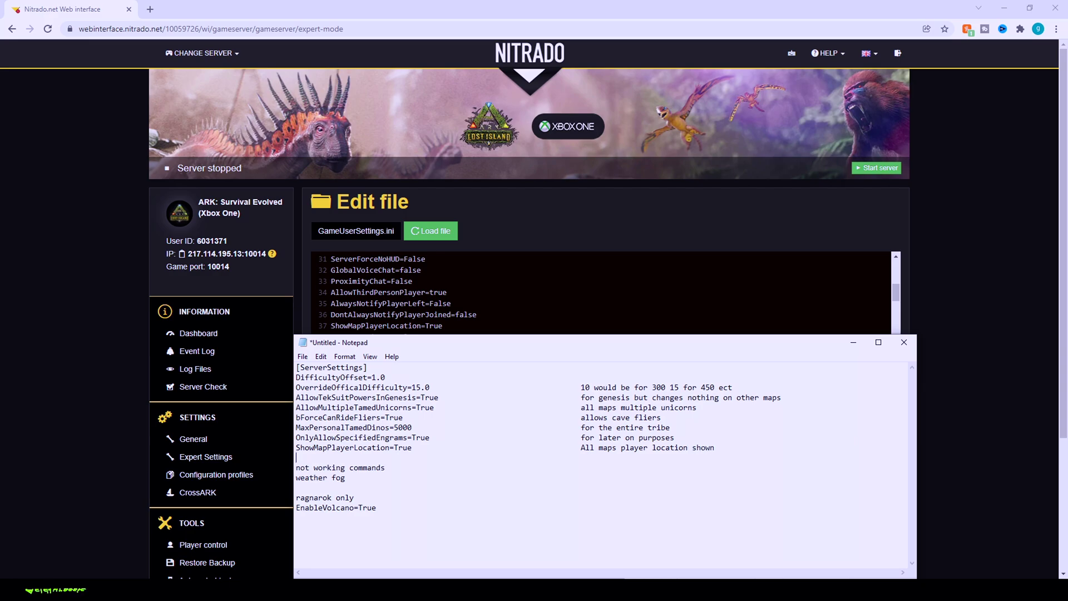
pyautogui.scroll(-1, 601, 292)
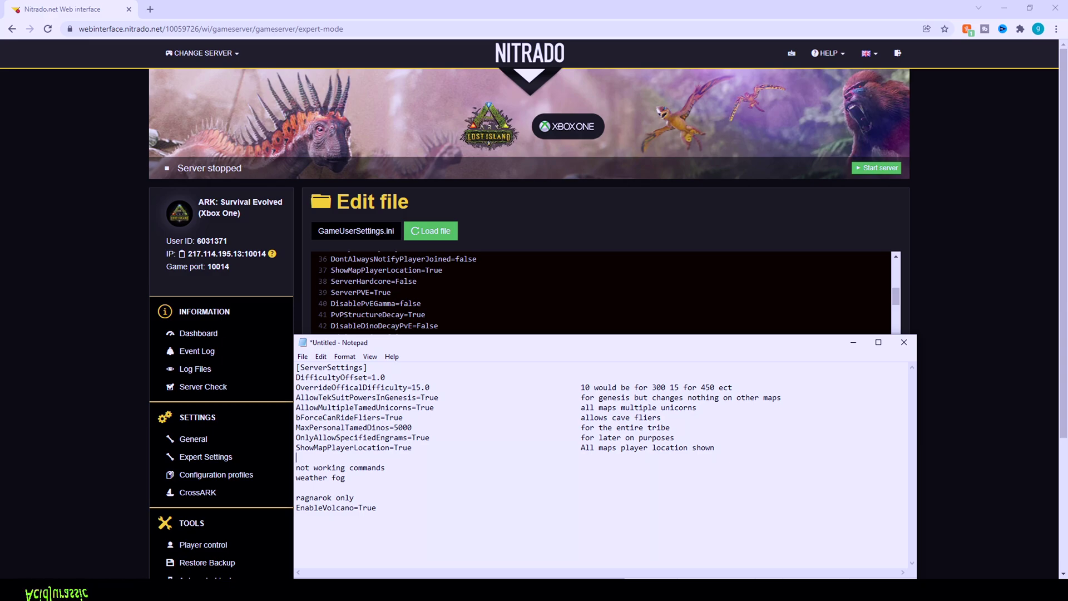
pyautogui.scroll(-1, 601, 292)
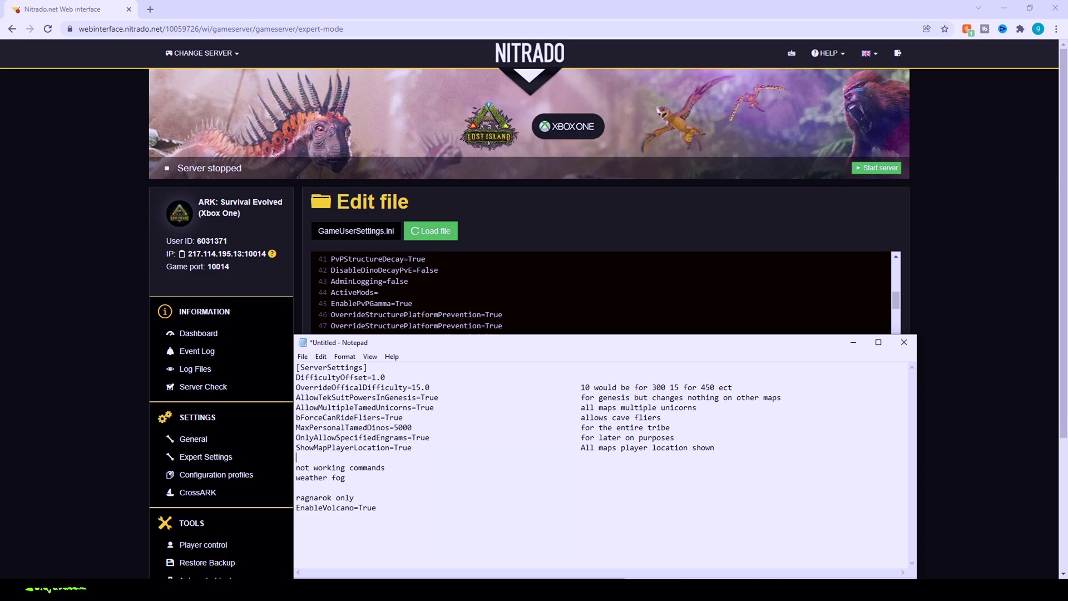
# Step: Add OverrideStructurePlatformPrevention=True with the note 'allows turrets and plant x' in the comment column
pyautogui.scroll(-1, 601, 293)
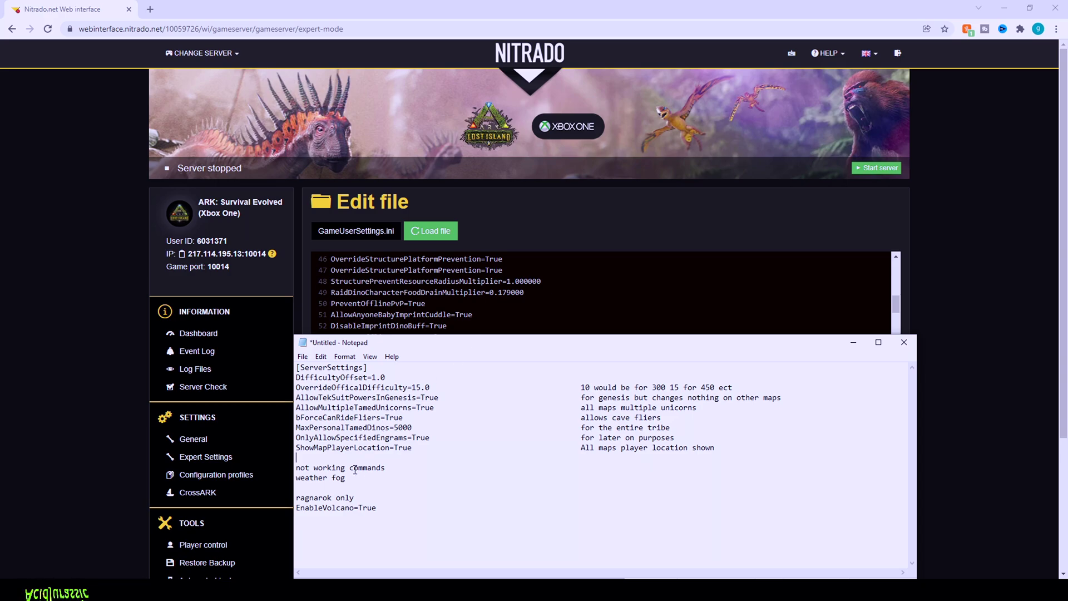
pyautogui.write('Over')
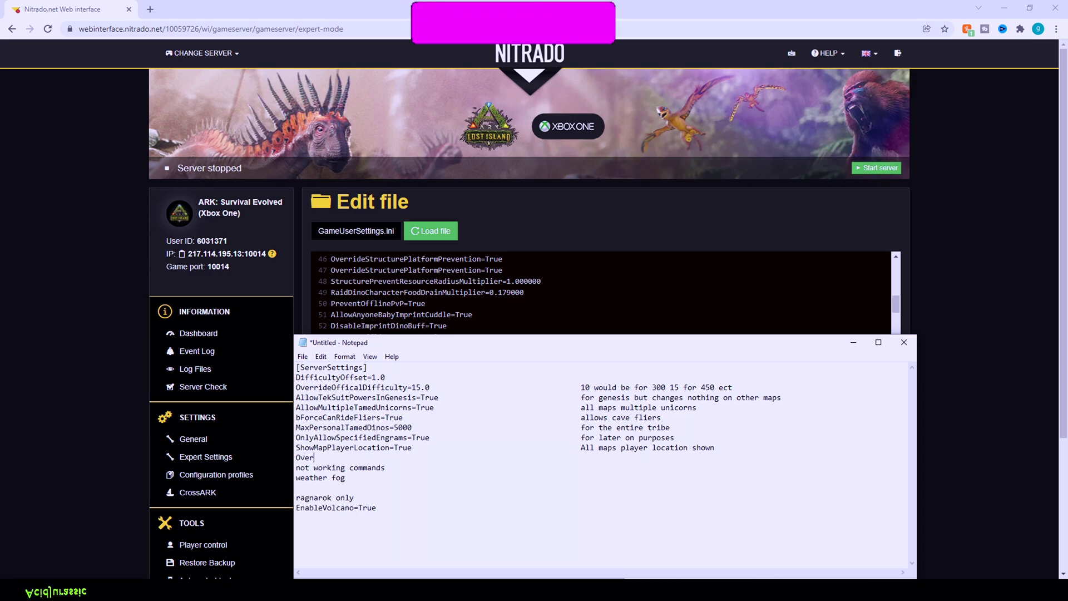
pyautogui.press('BackSpace')
pyautogui.write('rr')
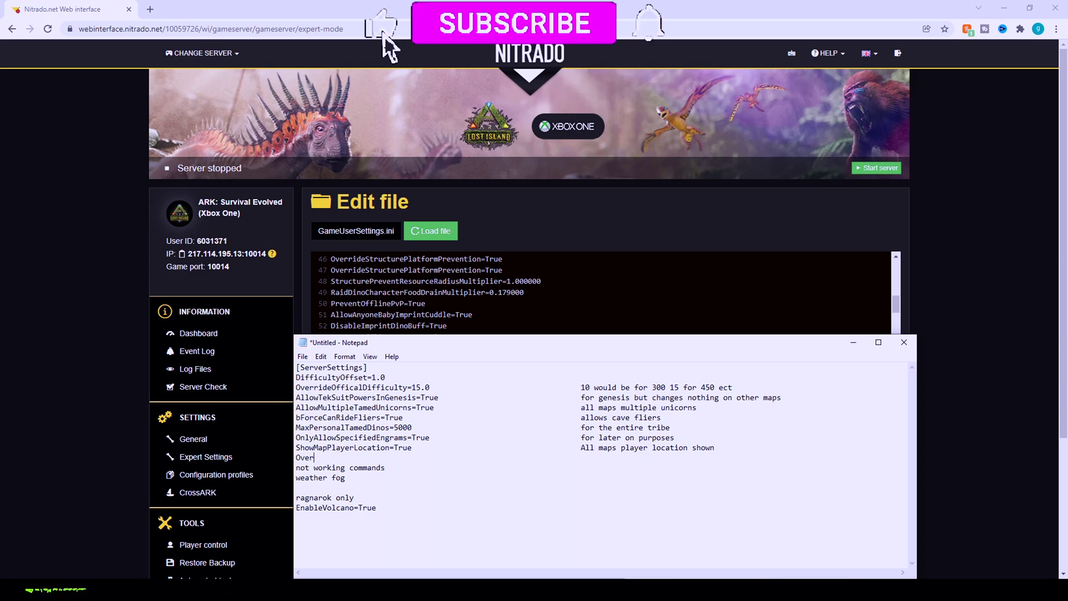
pyautogui.write('ideStructure')
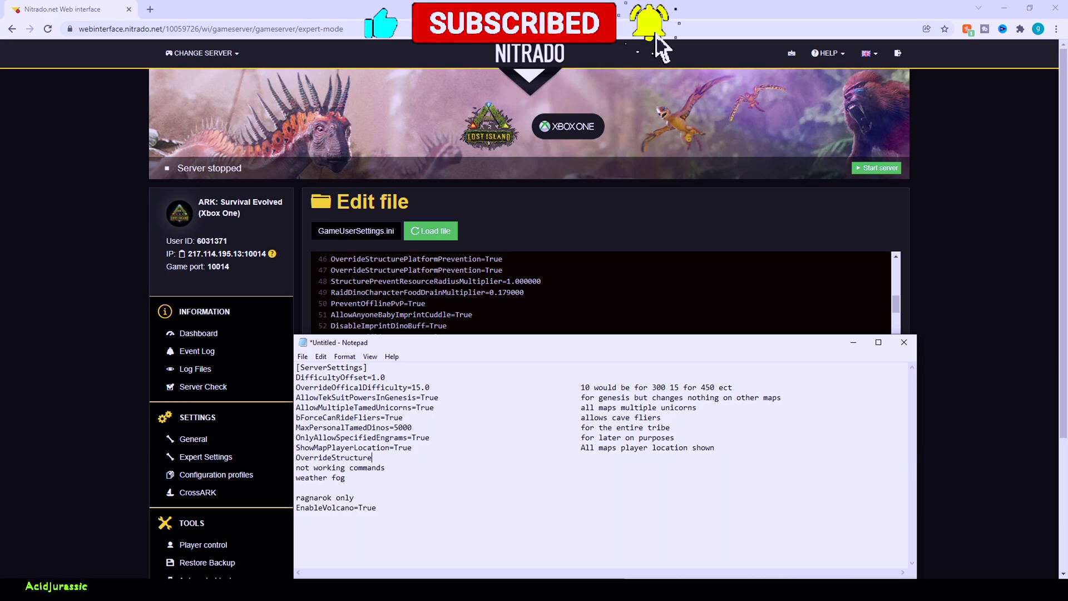
pyautogui.write('Plat')
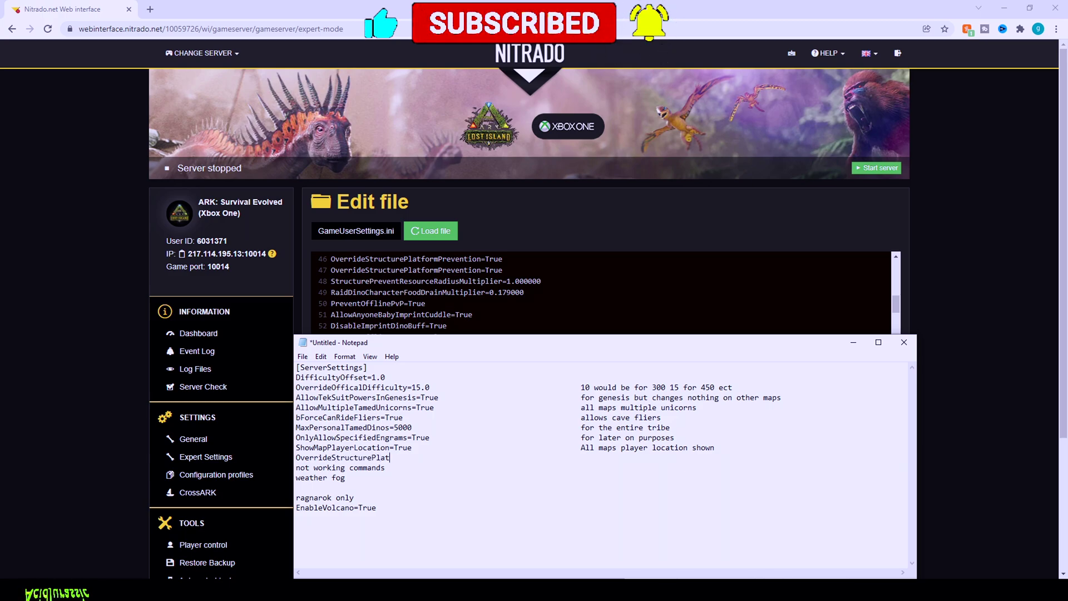
pyautogui.write('formPrev')
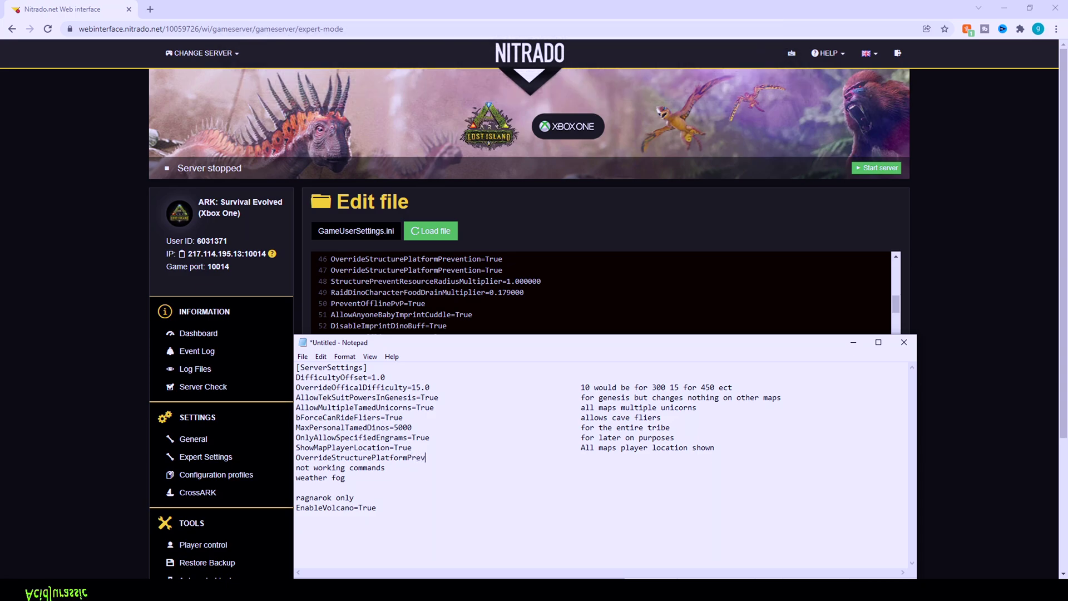
pyautogui.write('ention')
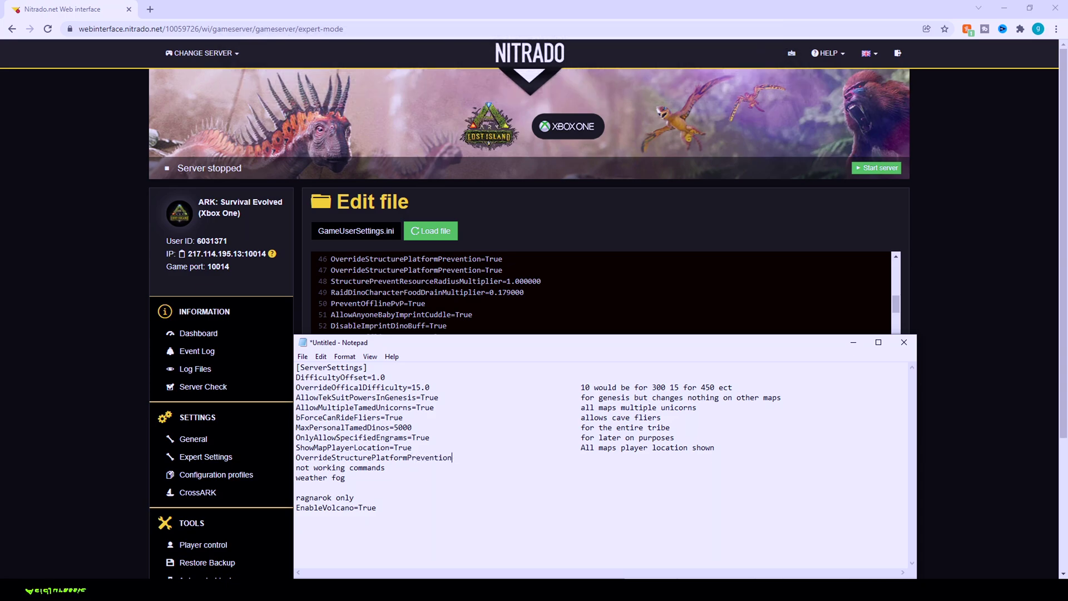
pyautogui.write('=True')
pyautogui.press('Tab')
pyautogui.press('Tab')
pyautogui.press('Tab')
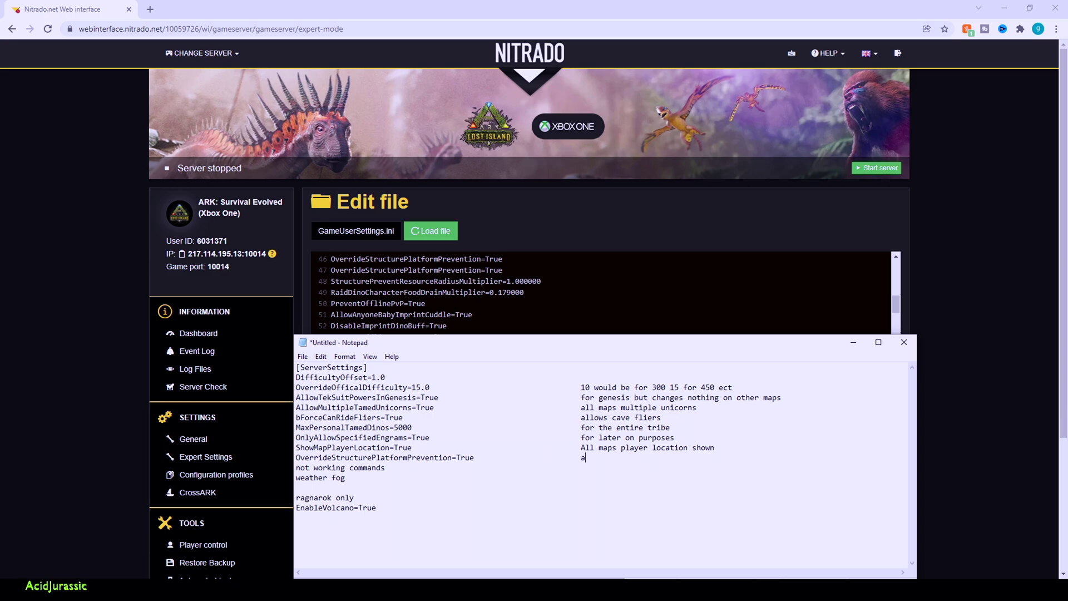
pyautogui.write('allows')
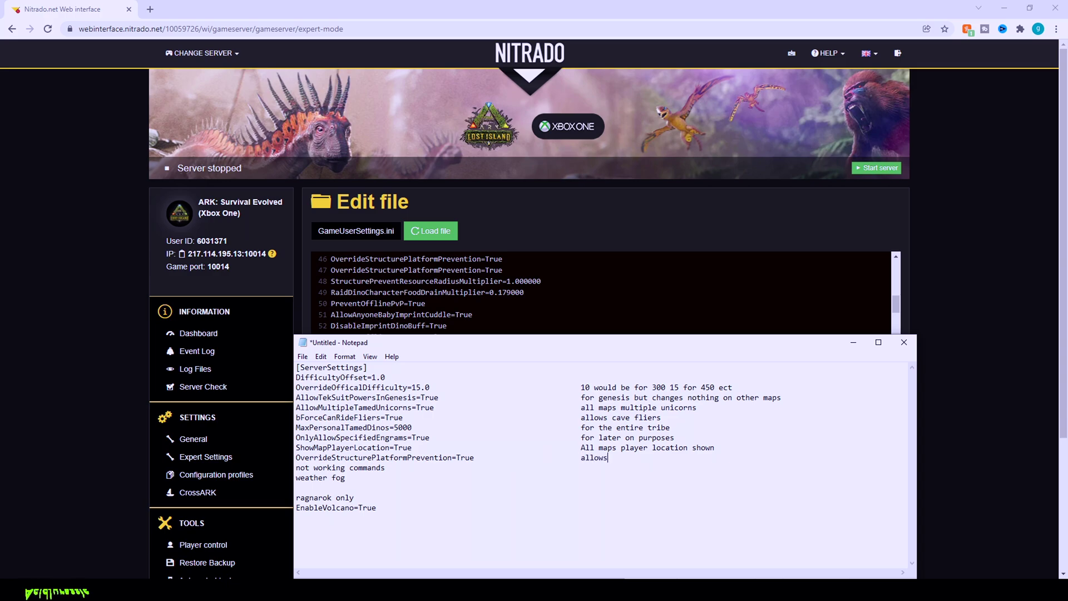
pyautogui.write(' turrets an')
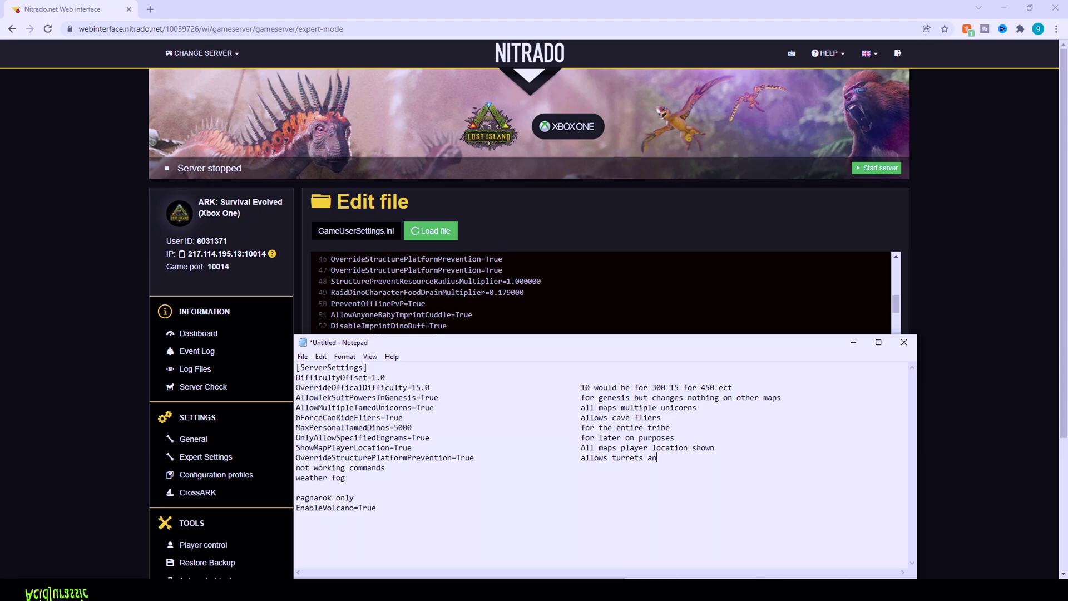
pyautogui.write('d plant x')
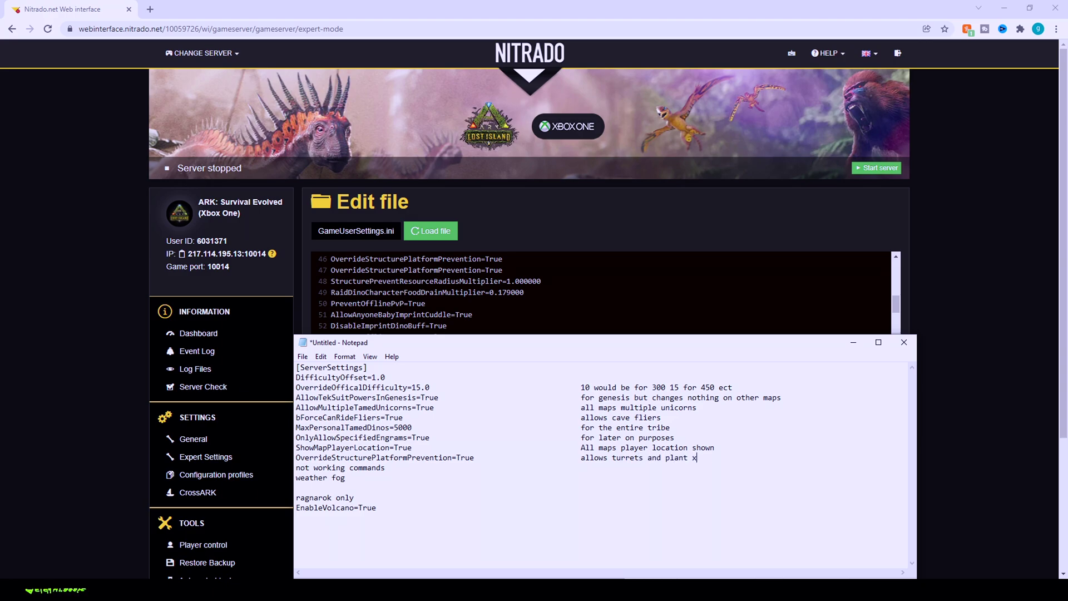
pyautogui.press('Return')
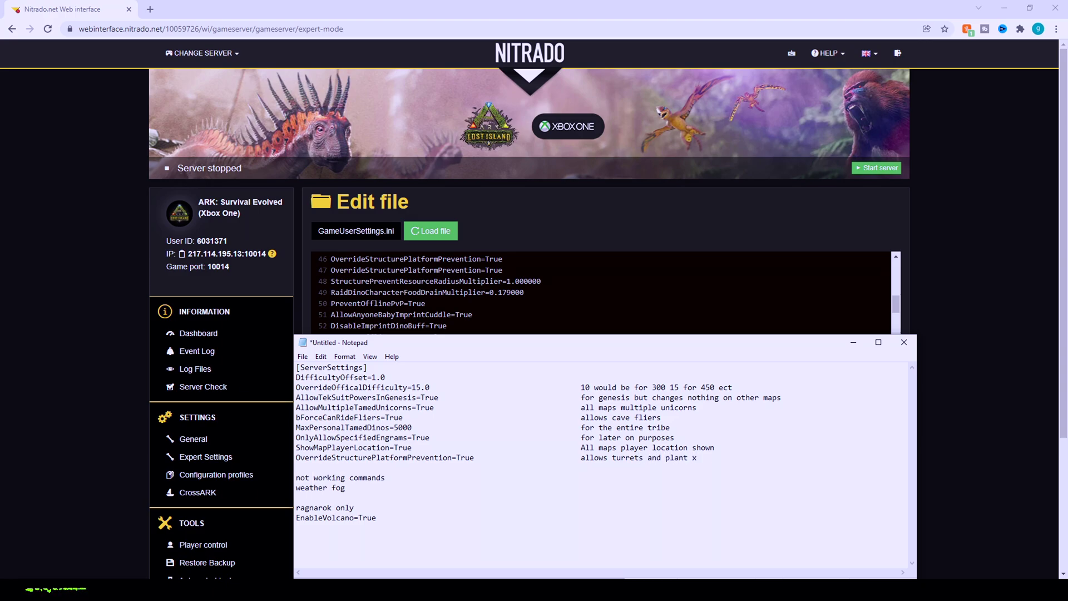
# Step: Add AllowRaidDinoFeeding=True, noting boss dinos can be fed but spawns stop at 3 tamed titans per map
pyautogui.scroll(-1, 442, 312)
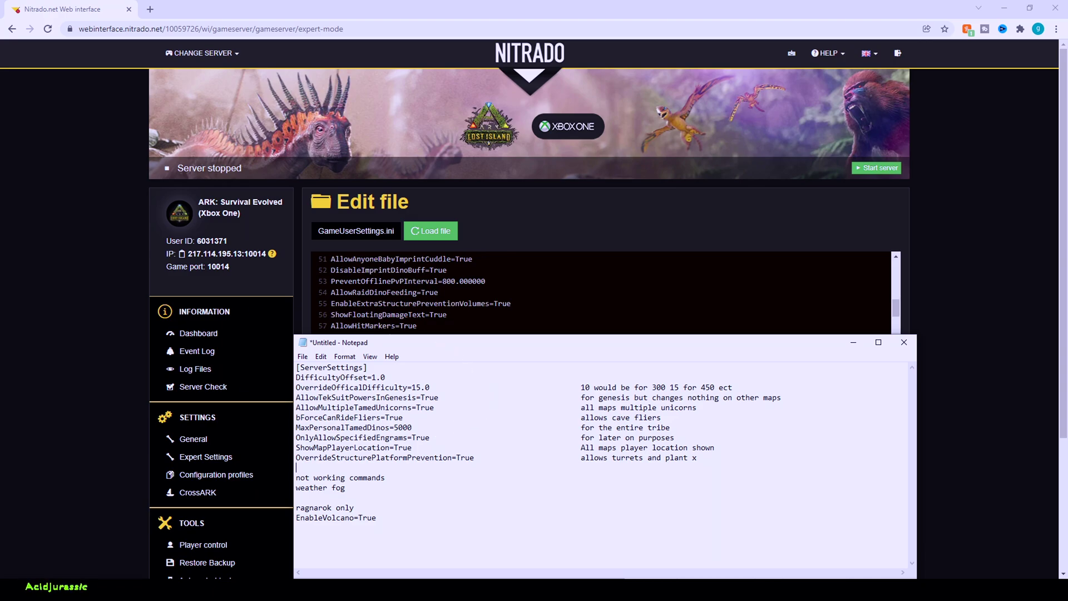
pyautogui.write('A')
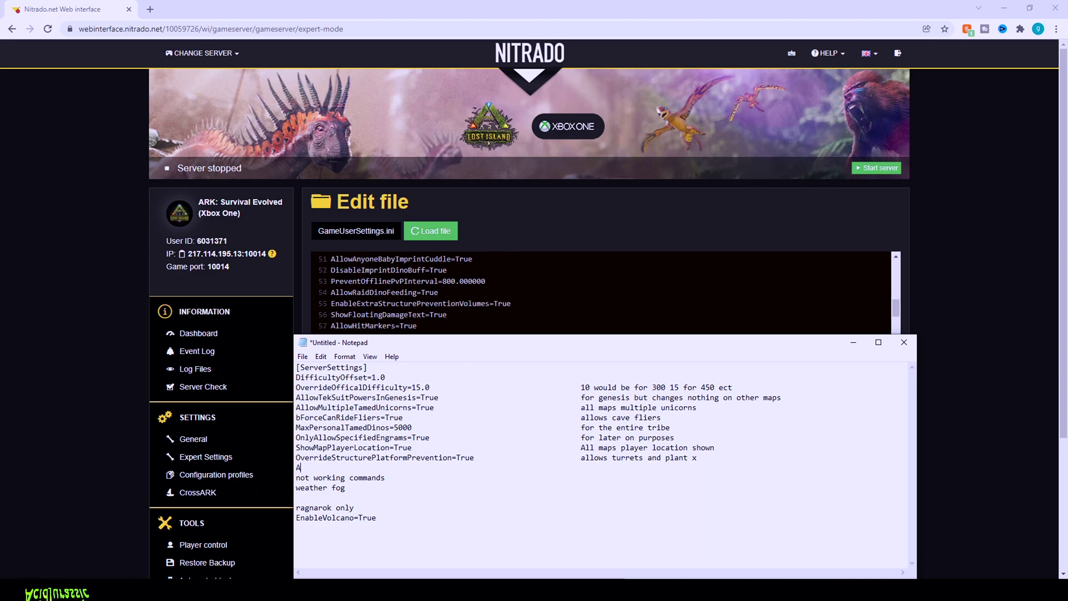
pyautogui.write('llowRai')
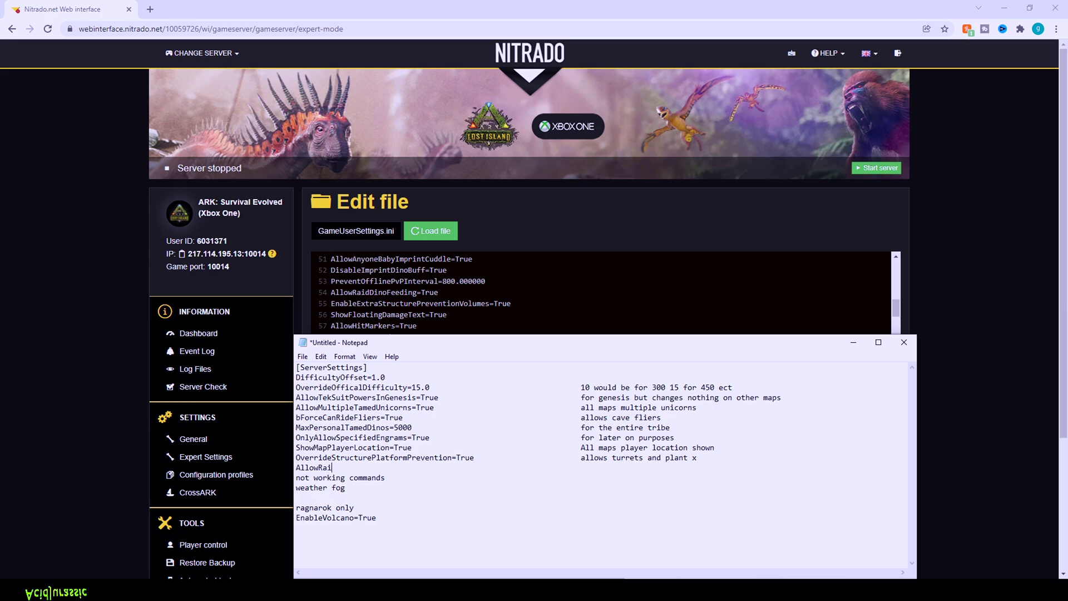
pyautogui.write('dDino')
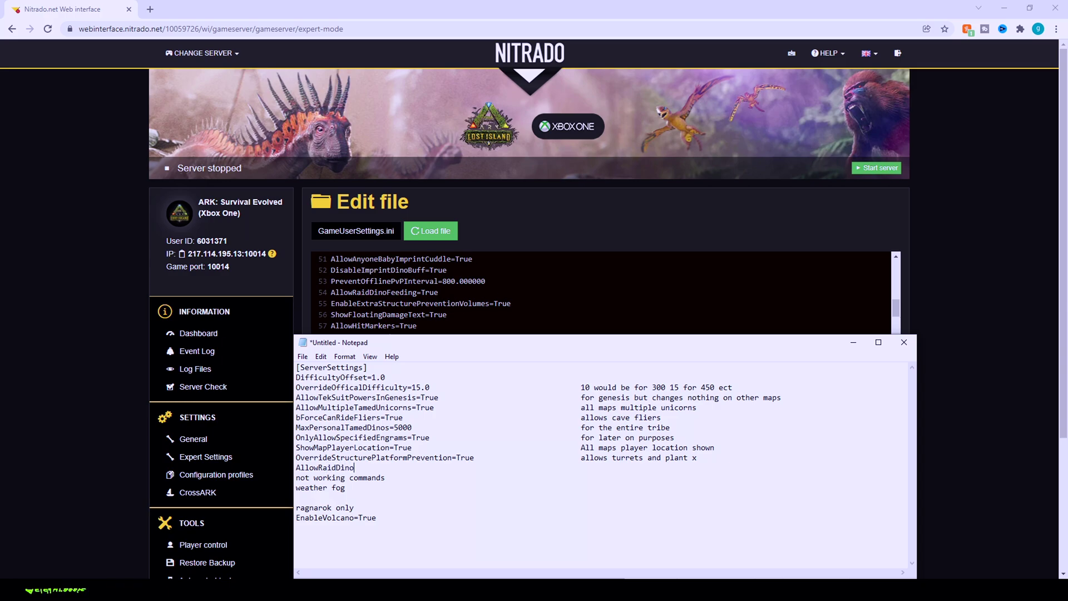
pyautogui.write('Feeding=True')
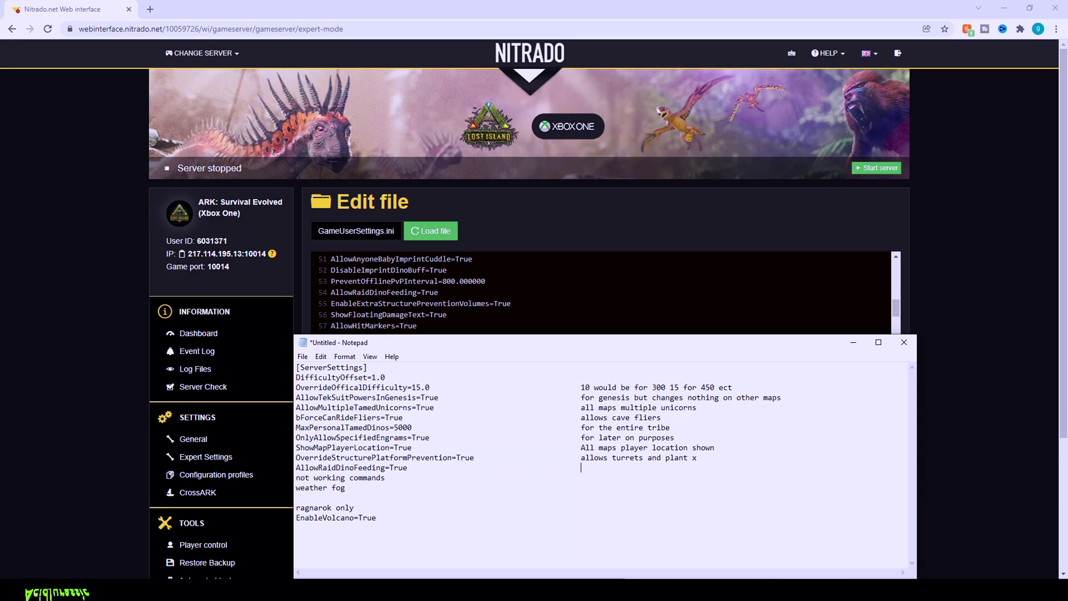
pyautogui.write('feed boss dinos hj')
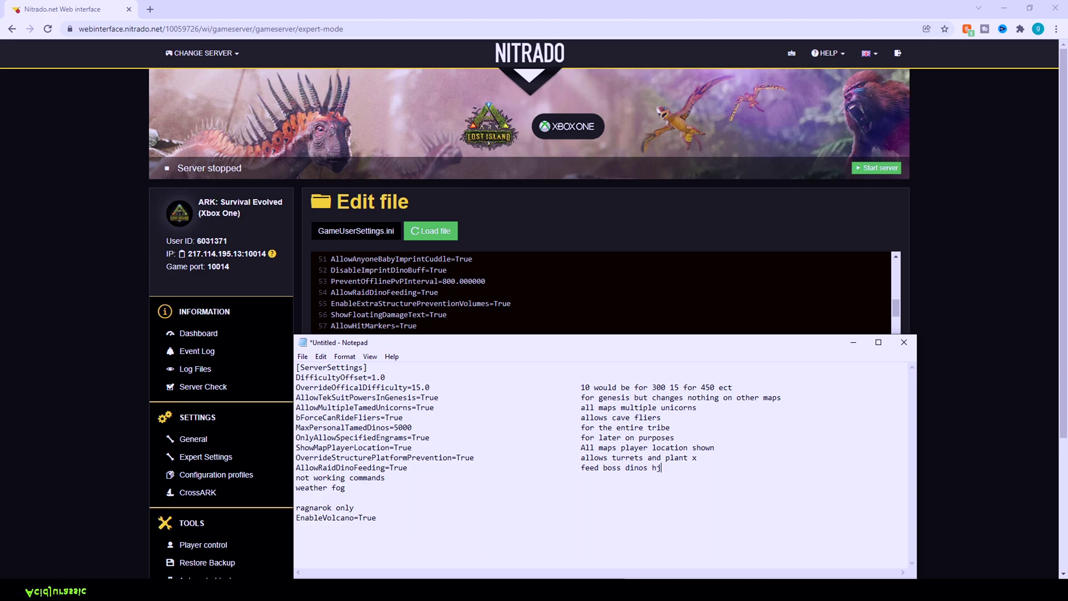
pyautogui.press('BackSpace')
pyautogui.write('owever, stops spa')
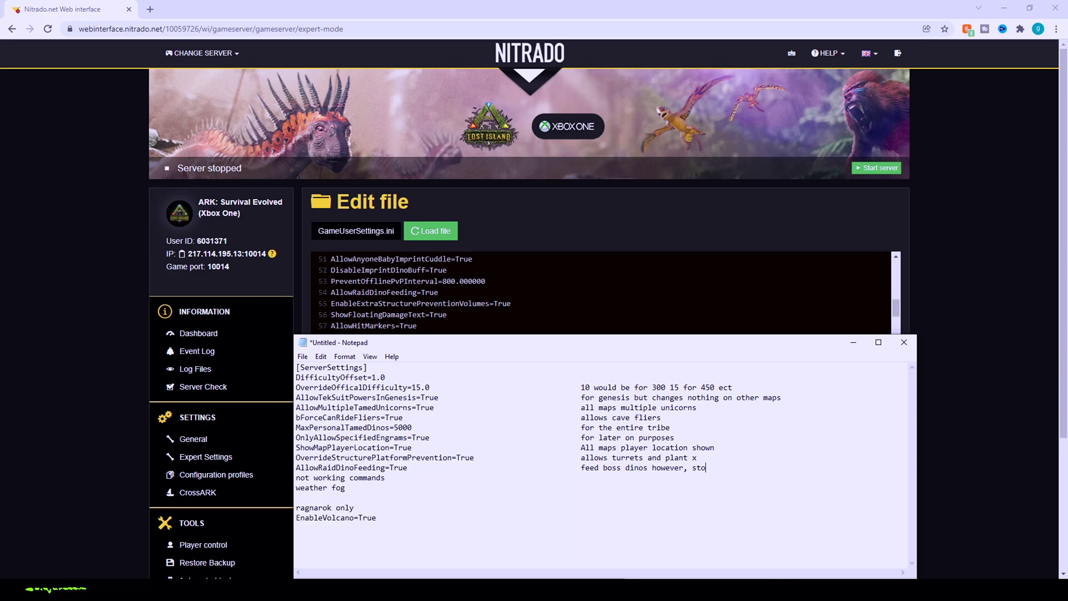
pyautogui.write('wns ')
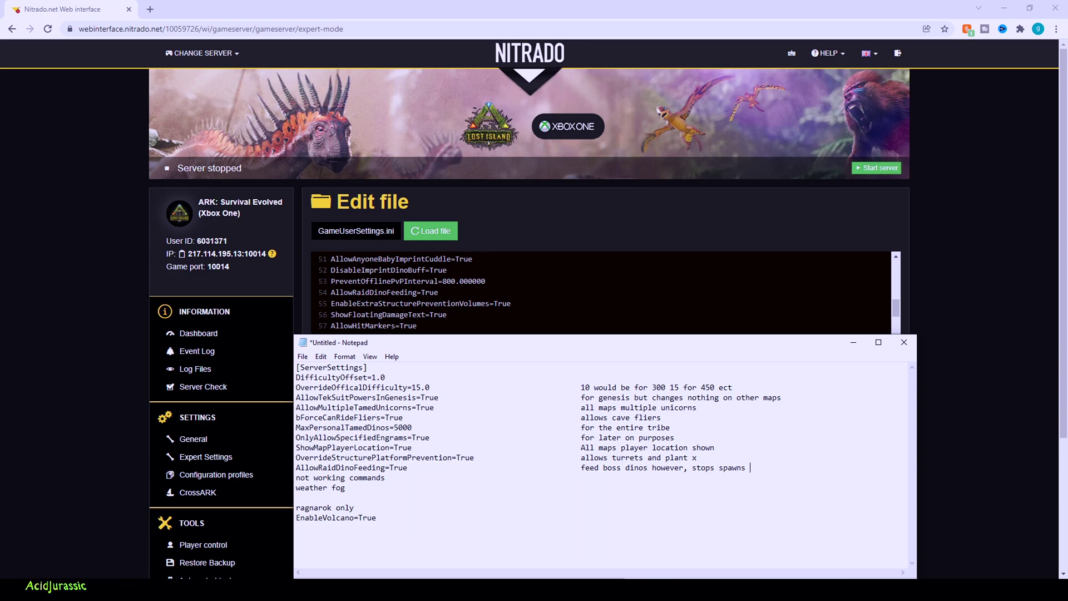
pyautogui.write('if server ma')
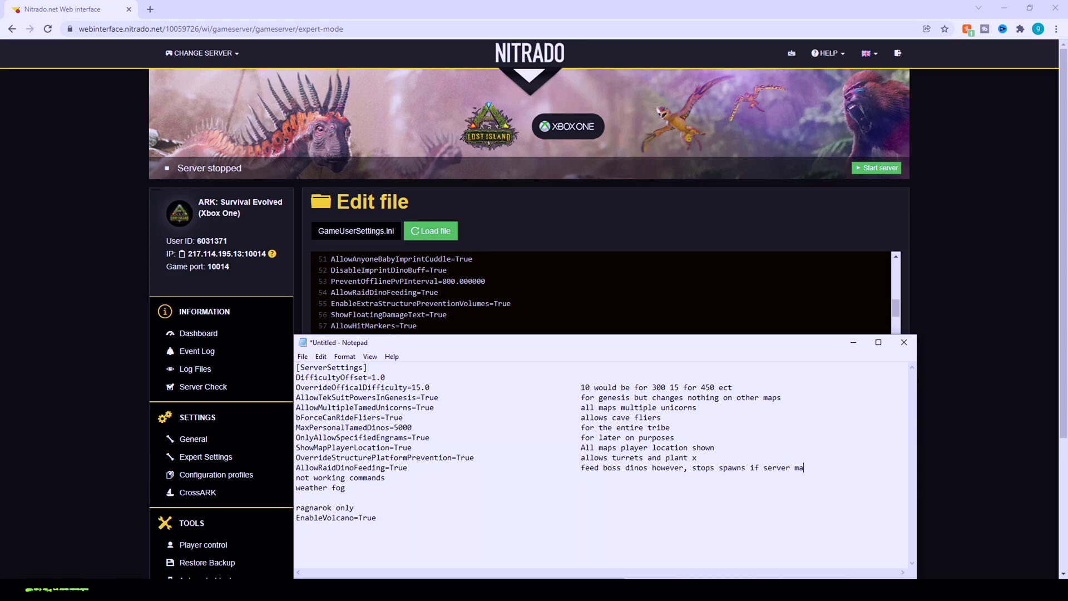
pyautogui.write('x is tamed ')
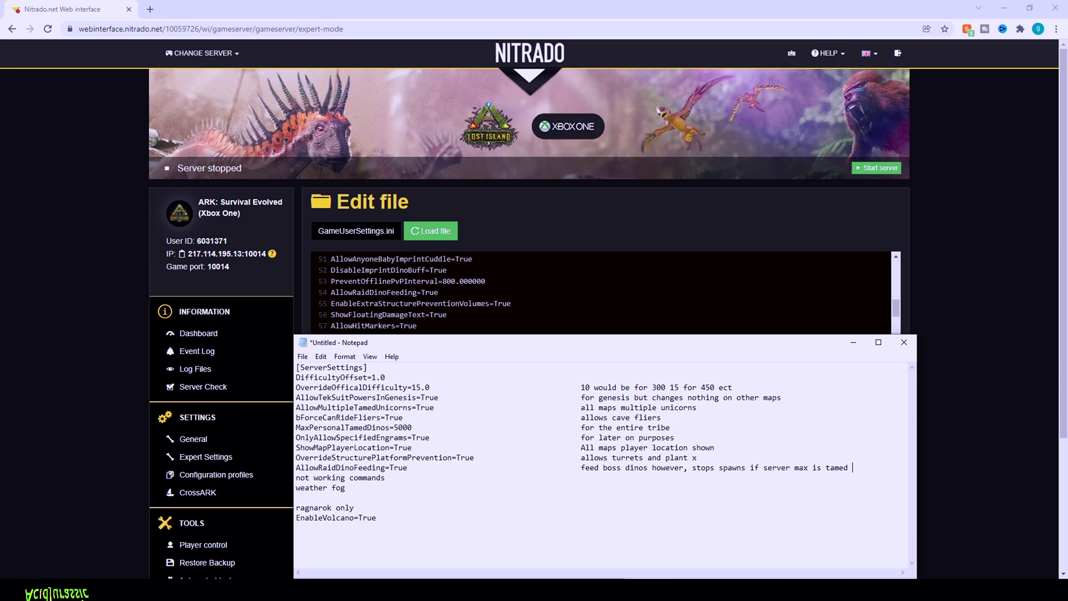
pyautogui.write('3 titans')
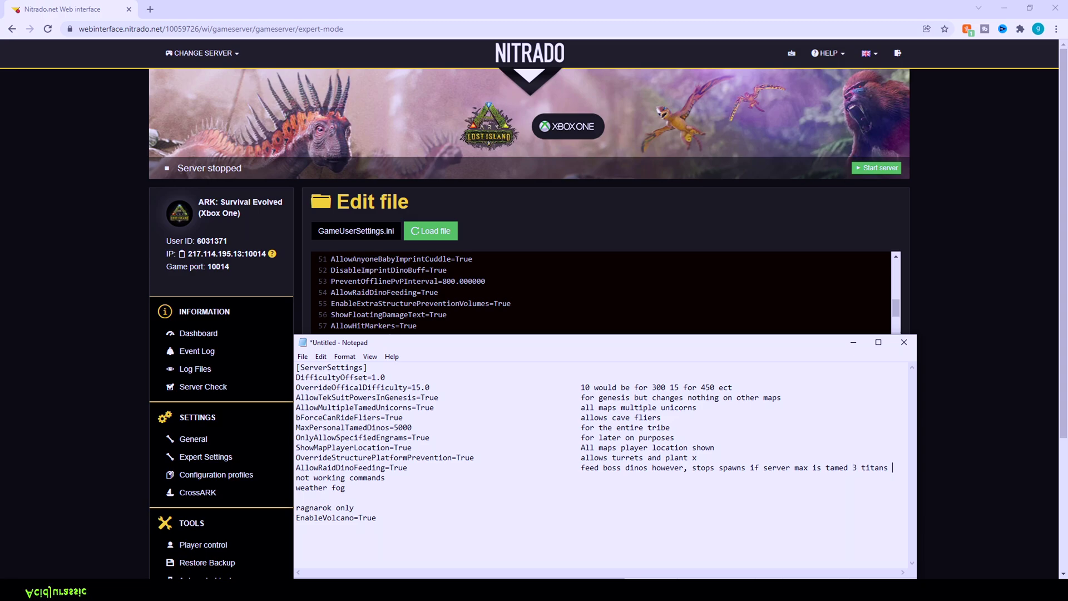
pyautogui.write(' per map')
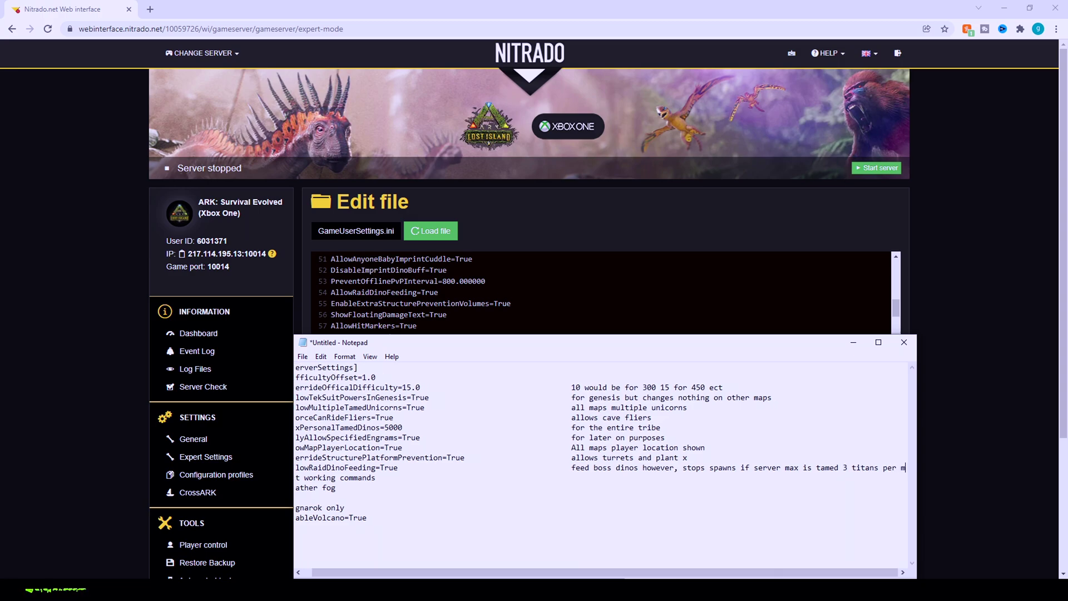
pyautogui.press('Return')
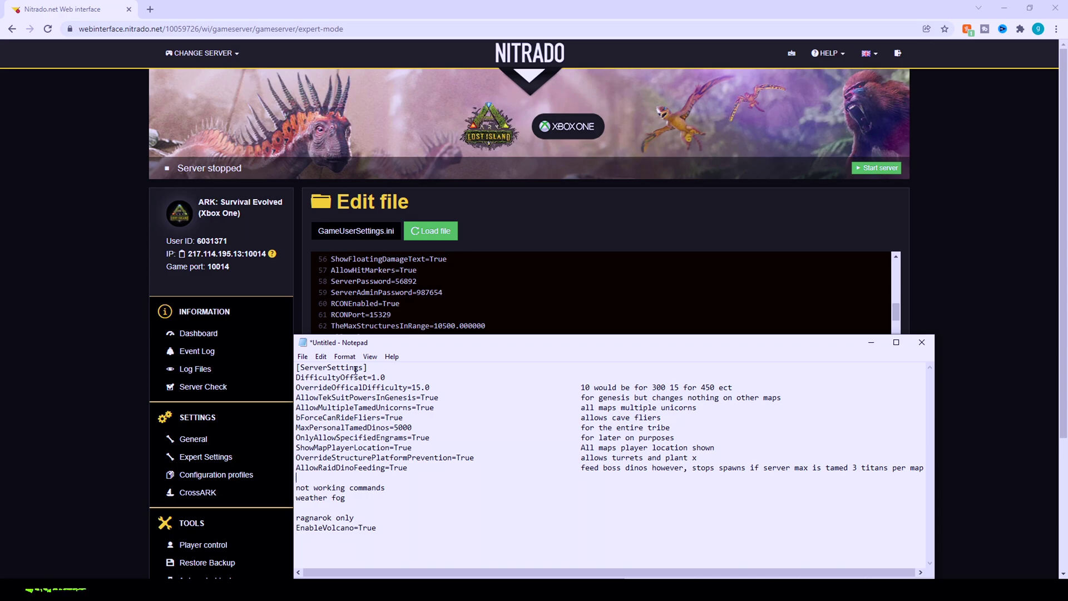
pyautogui.moveTo(439, 348); pyautogui.dragTo(449, 293)
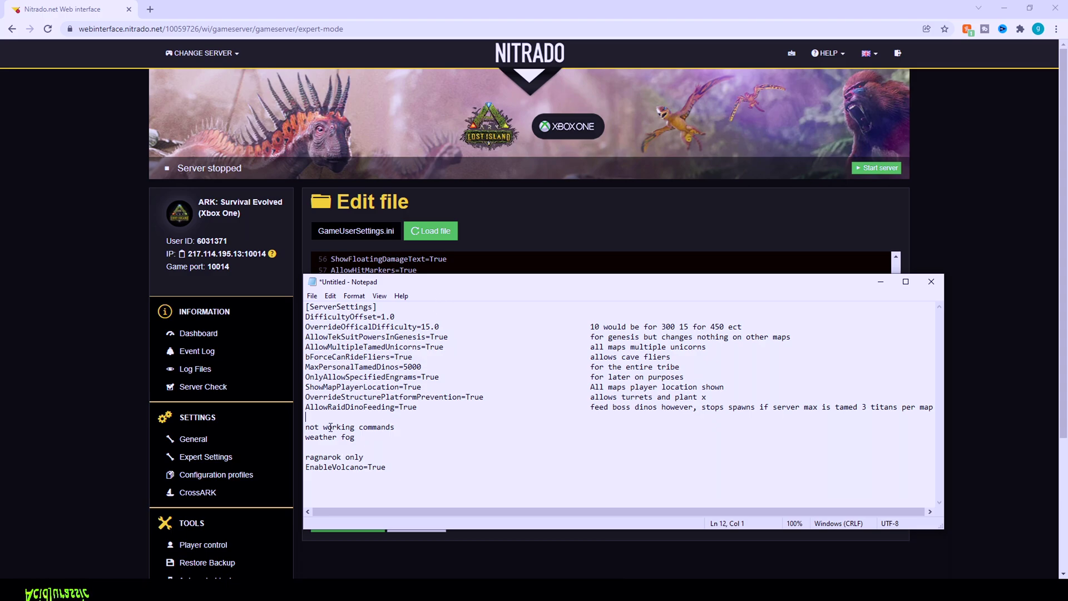
pyautogui.write('ShowFloatingDa')
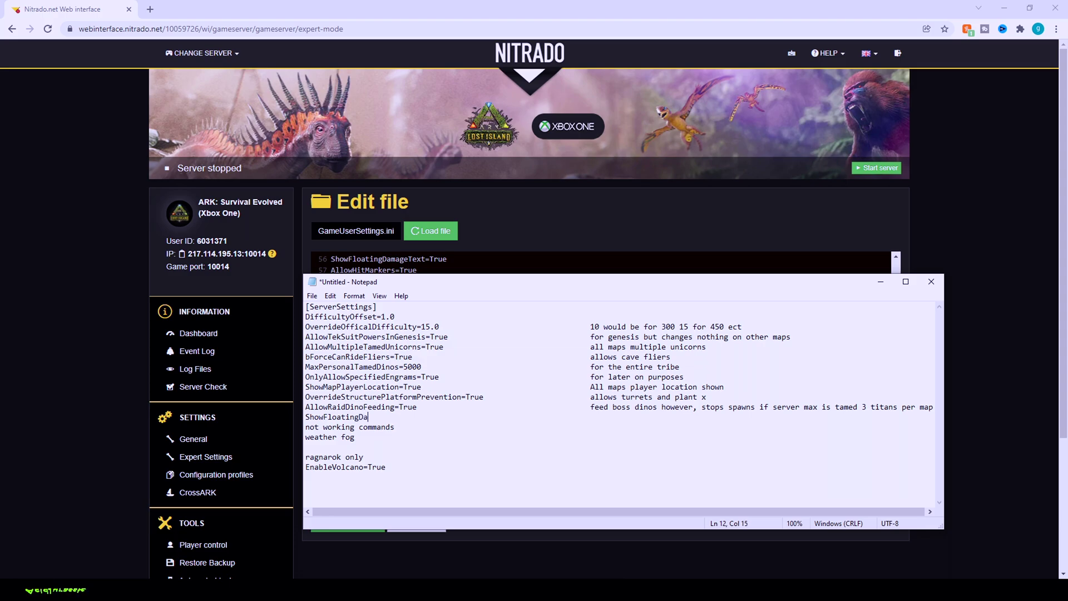
pyautogui.write('mage')
# Step: Complete the ShowFloatingDamageText=True note (green numbers when hitting) and add AllowHitMarkers=True
pyautogui.press('BackSpace')
pyautogui.write('Text')
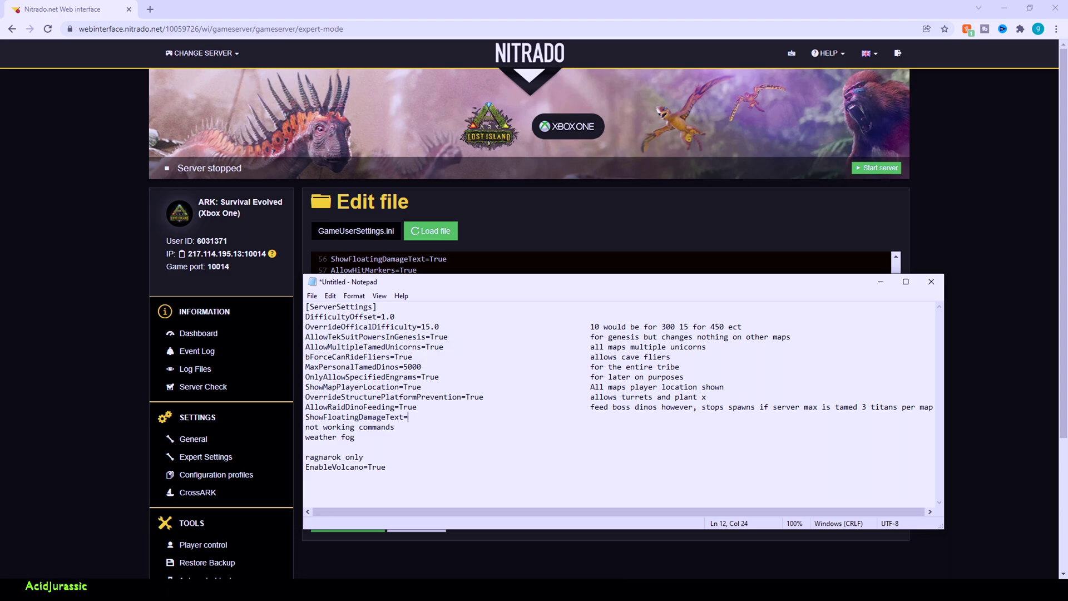
pyautogui.write('=True\t\t\t\t\t')
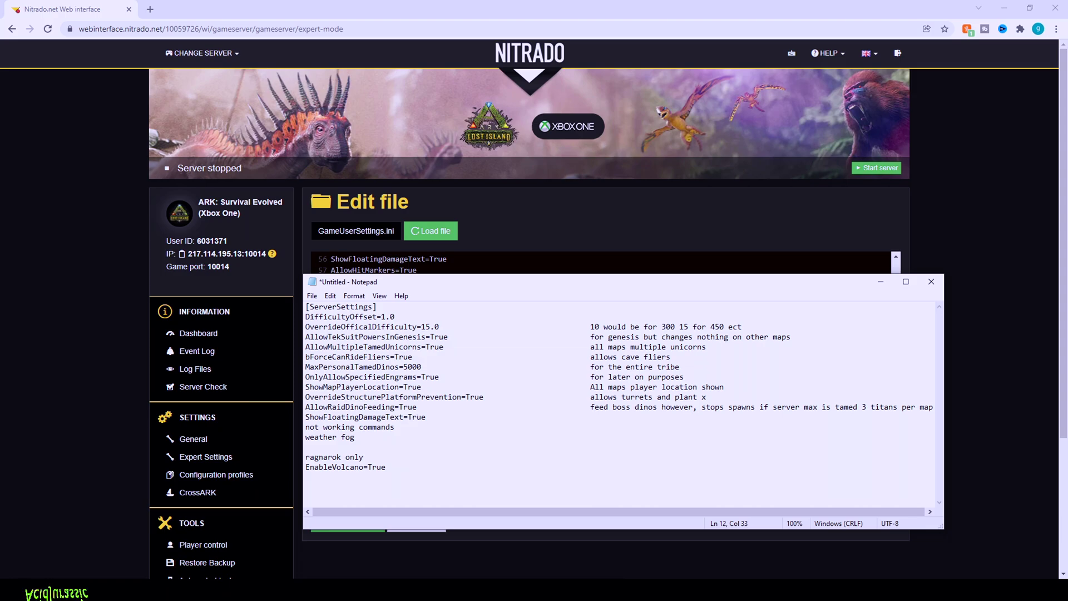
pyautogui.write('shows gree')
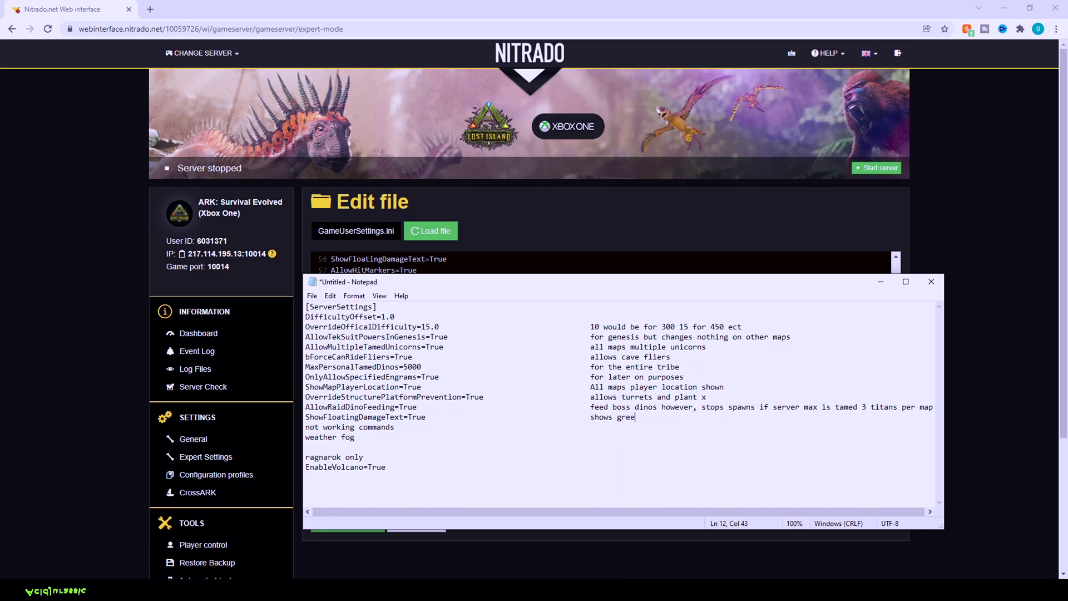
pyautogui.write('n numbers whe')
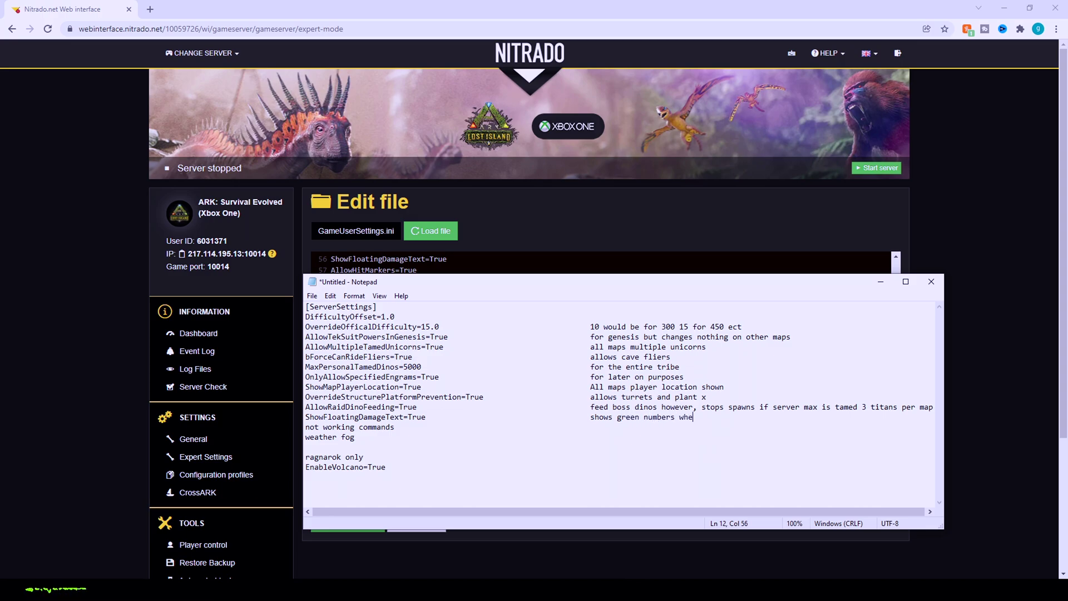
pyautogui.write('n hitting any')
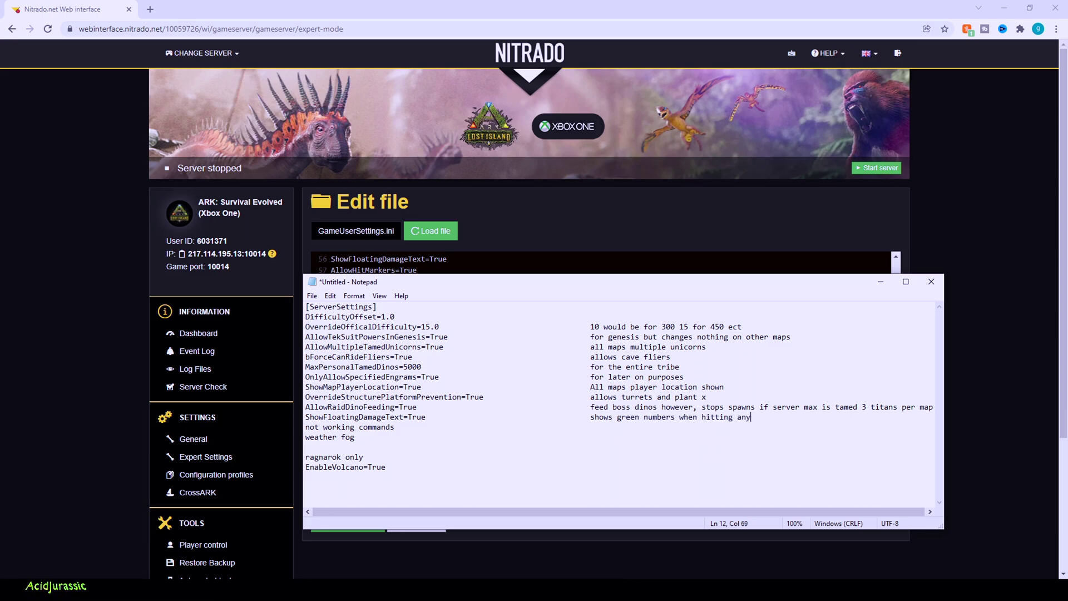
pyautogui.write('thing lik')
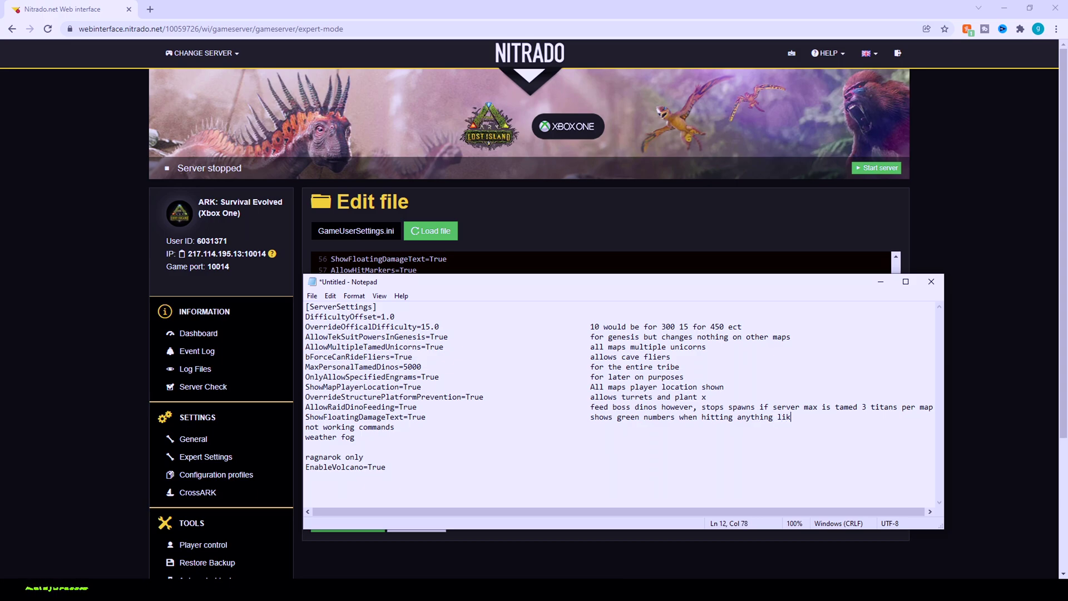
pyautogui.write('e the training dummy')
pyautogui.press('Return')
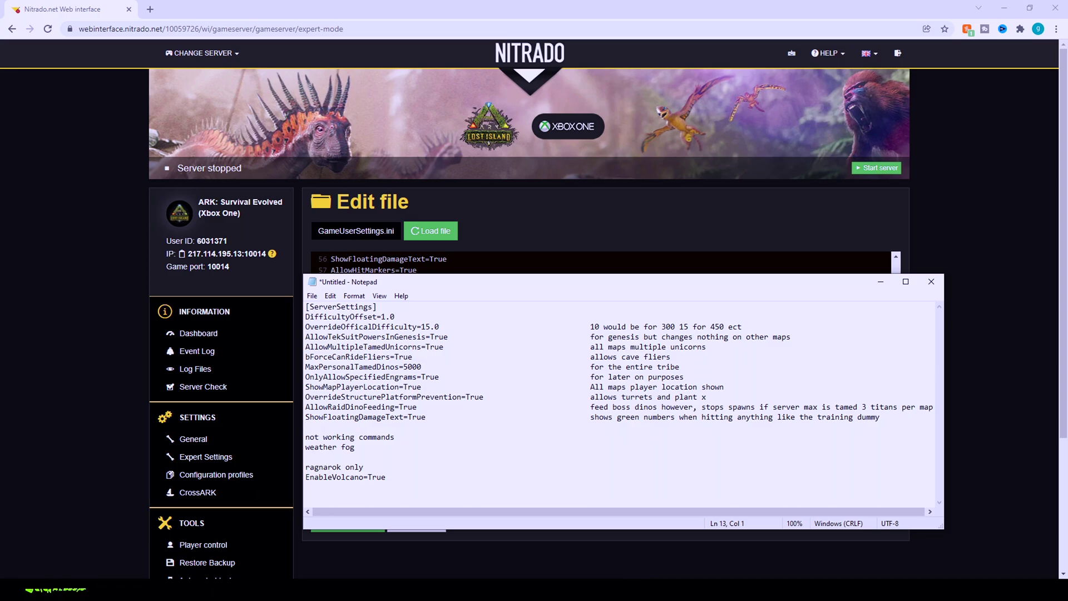
pyautogui.write('AllowHitMarke')
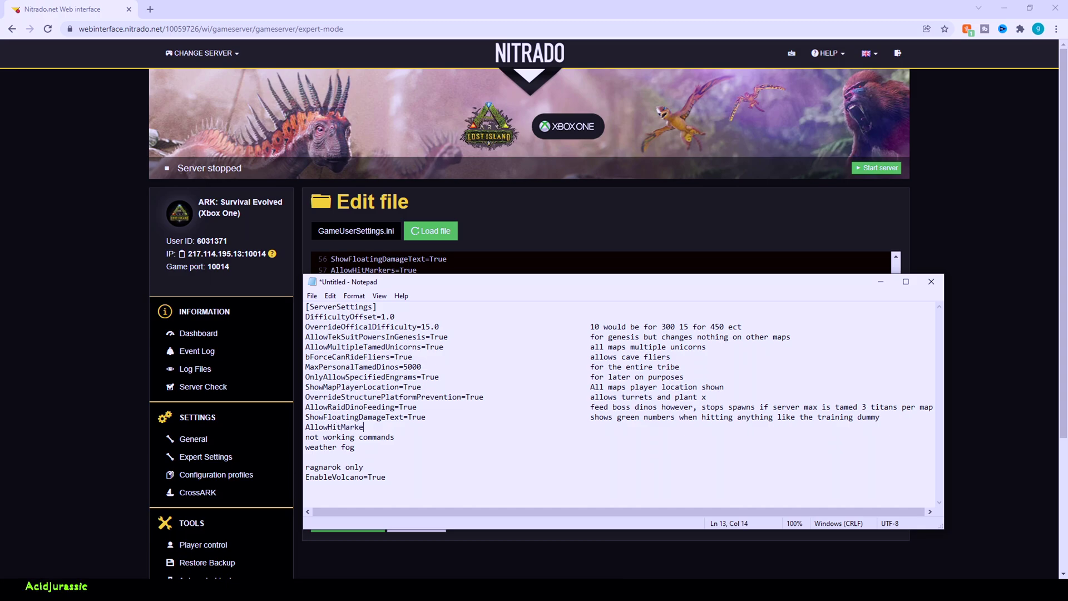
pyautogui.write('rs=')
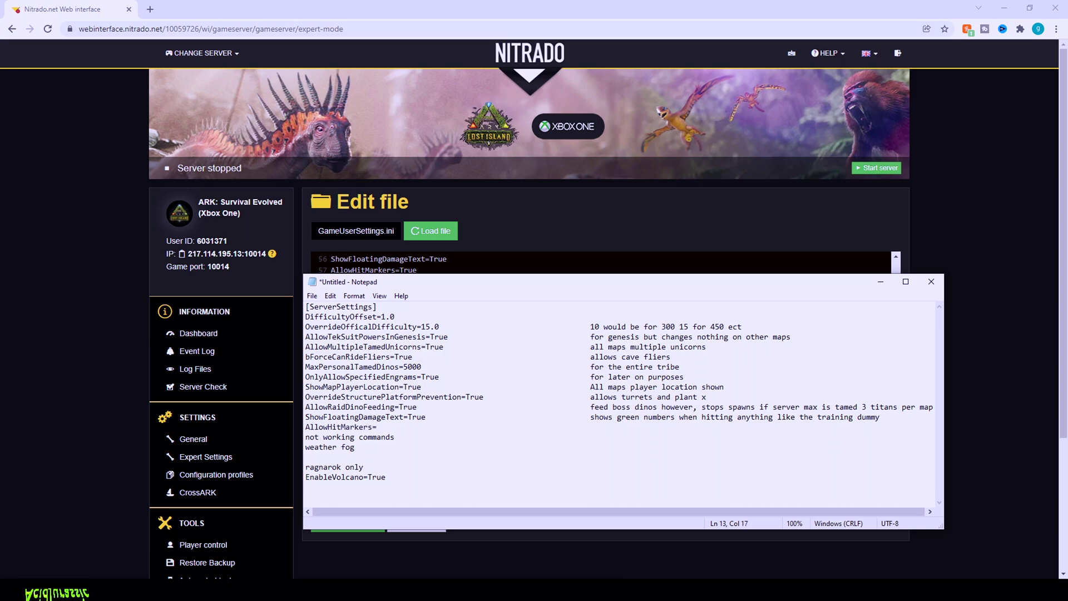
pyautogui.write('True')
pyautogui.press('Tab')
pyautogui.press('Tab')
pyautogui.press('Tab')
pyautogui.press('Tab')
# Step: Add 'server password' and 'admin password' lines, noting 'type enablecheats [adminpassword]' on PC
pyautogui.write('show')
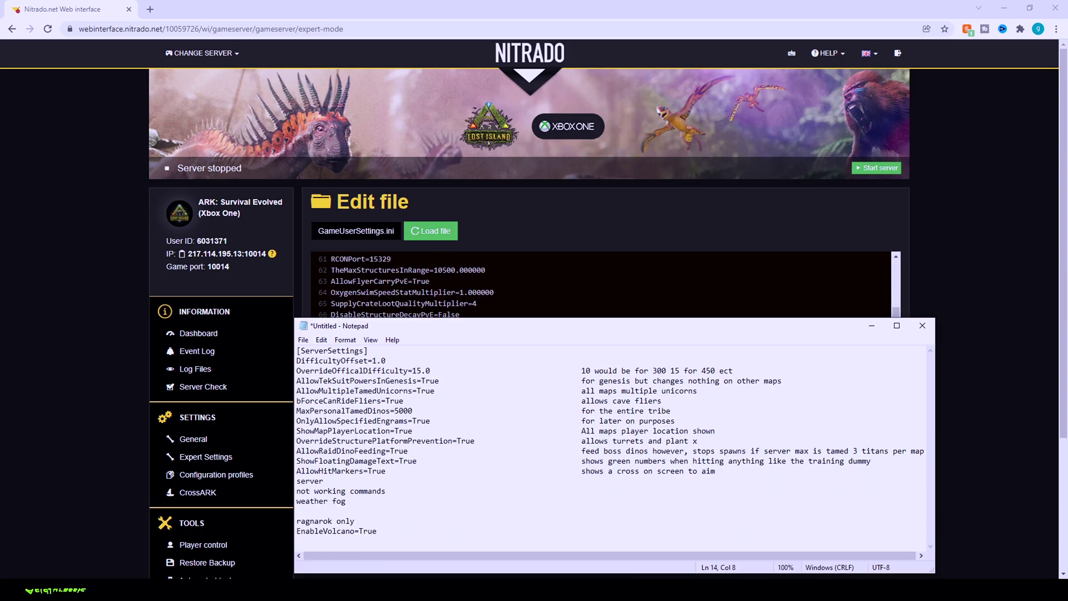
pyautogui.write('pass')
pyautogui.write('word')
pyautogui.press('Return')
pyautogui.write('a')
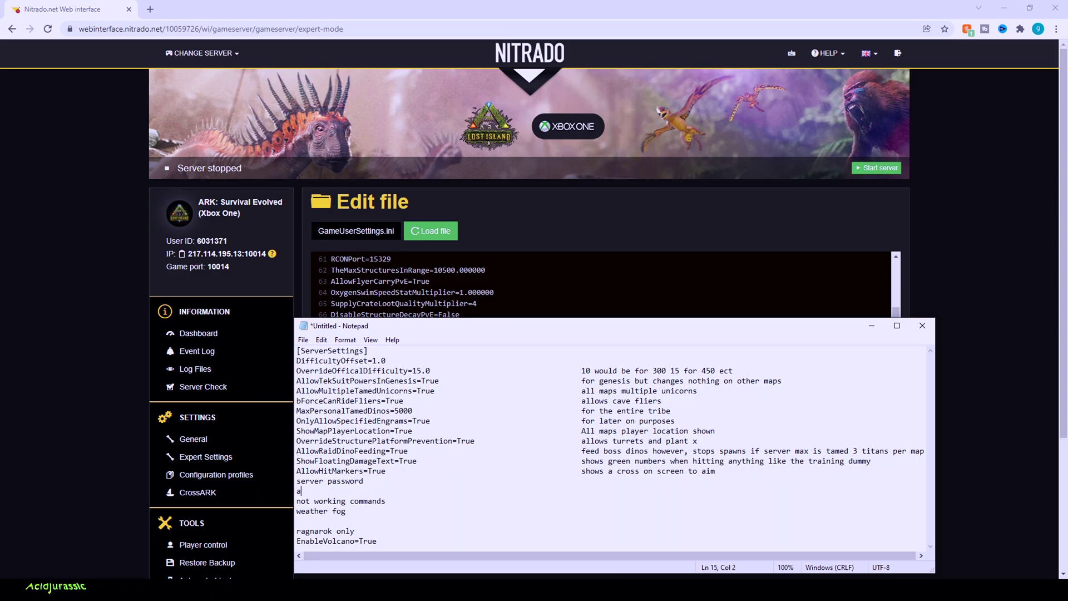
pyautogui.write('dmin password')
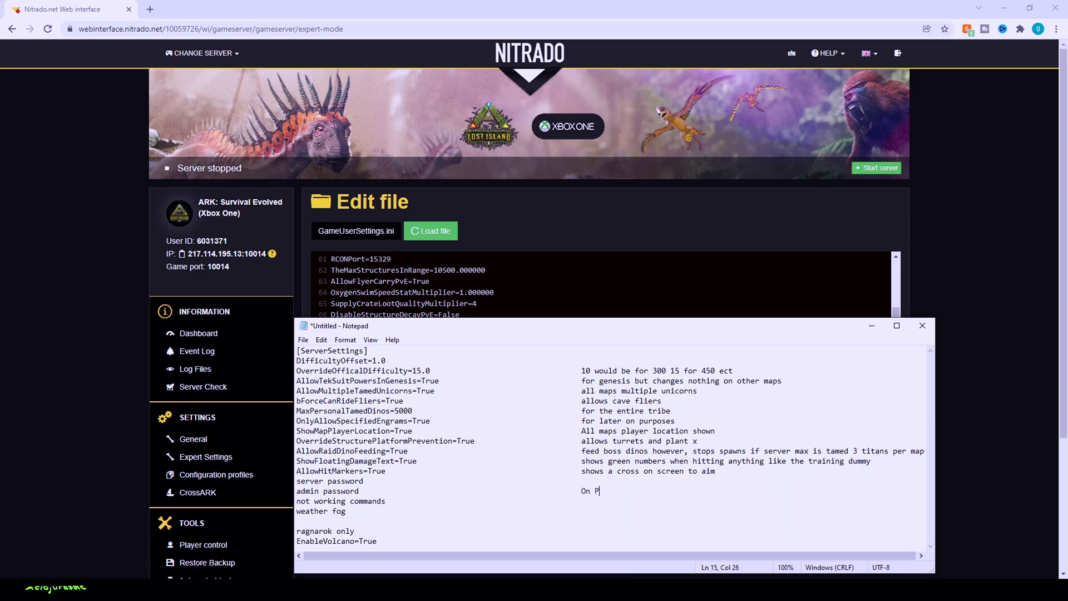
pyautogui.write('C type enableche')
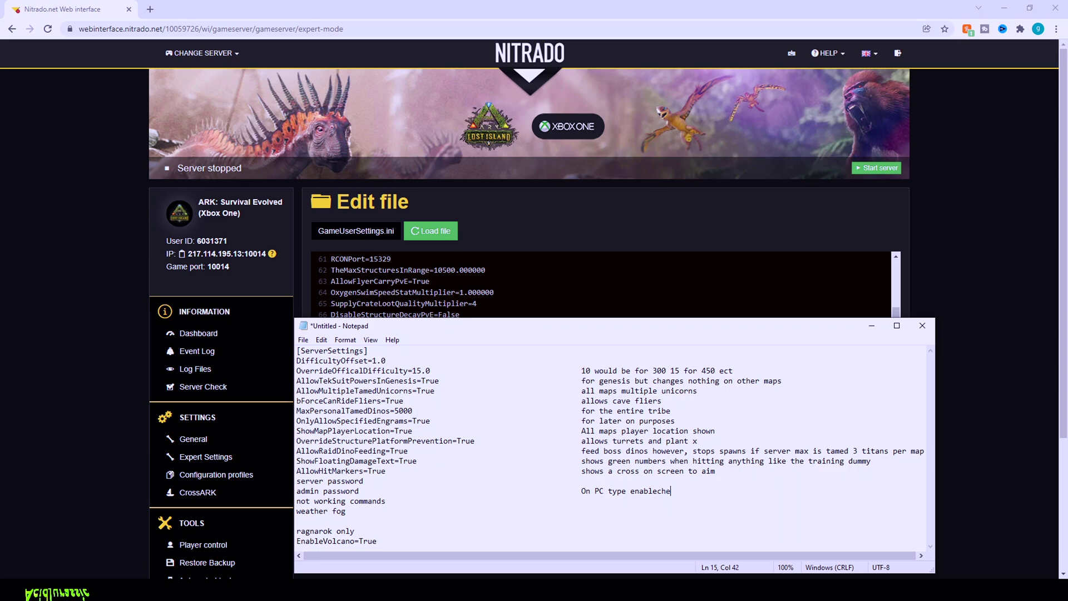
pyautogui.write('ats ')
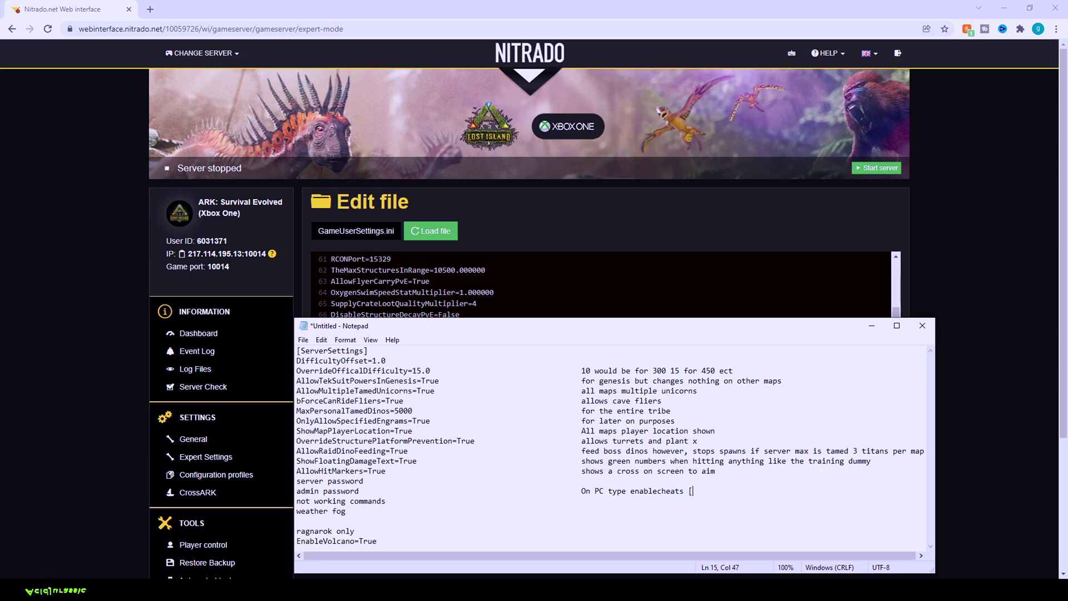
pyautogui.write('[adminp')
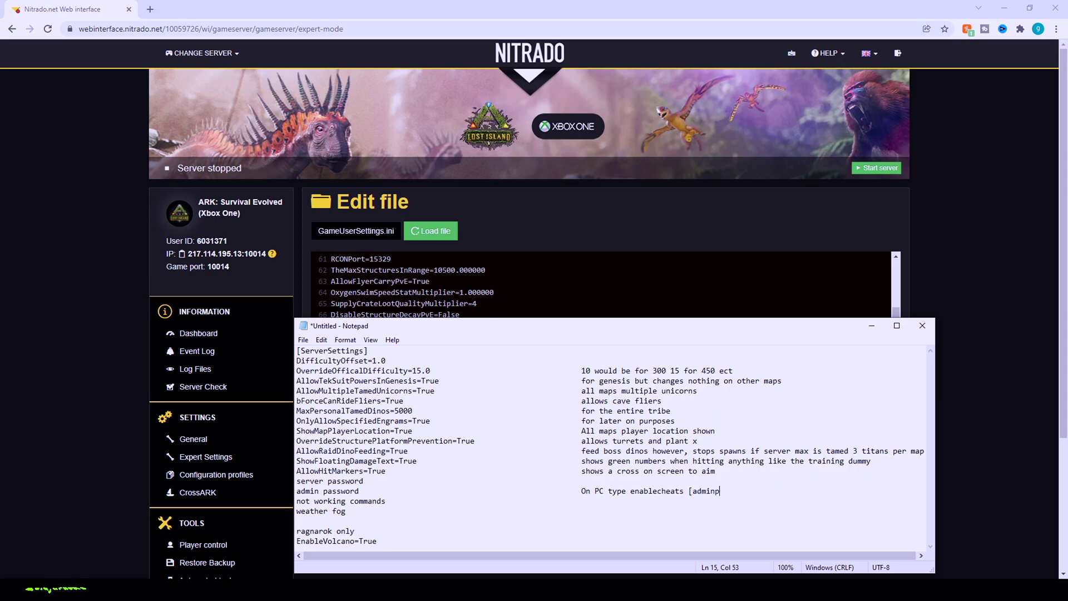
pyautogui.write('assword]')
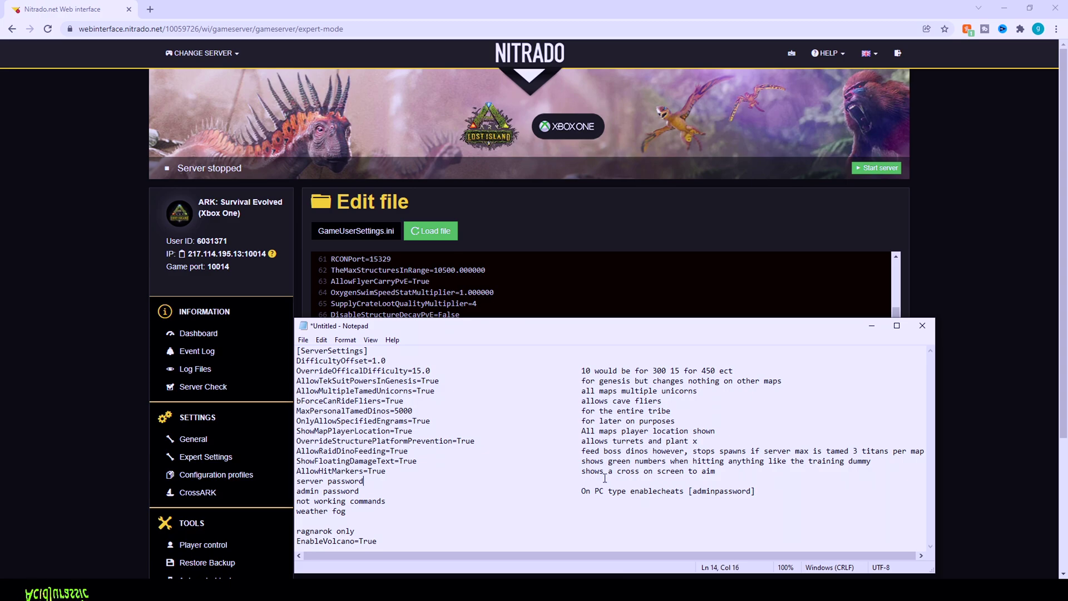
pyautogui.click(762, 490)
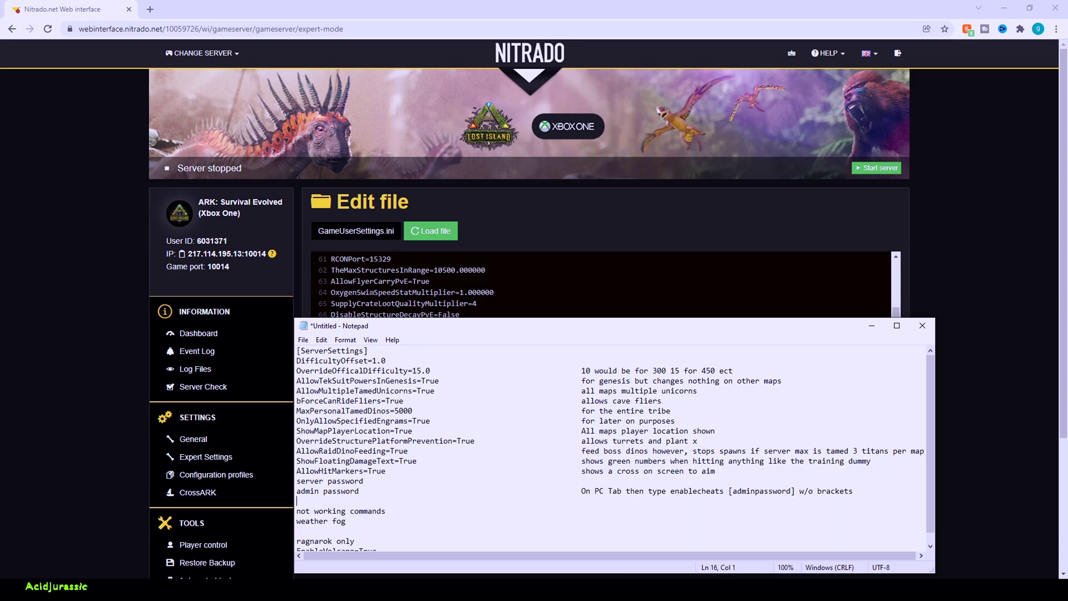
# Step: Add AllowFlyerCarryPvE=True, RandomSupplyCratePoints=False and a 'prevent commands' note about obelisk downloading
pyautogui.write('AllowFly')
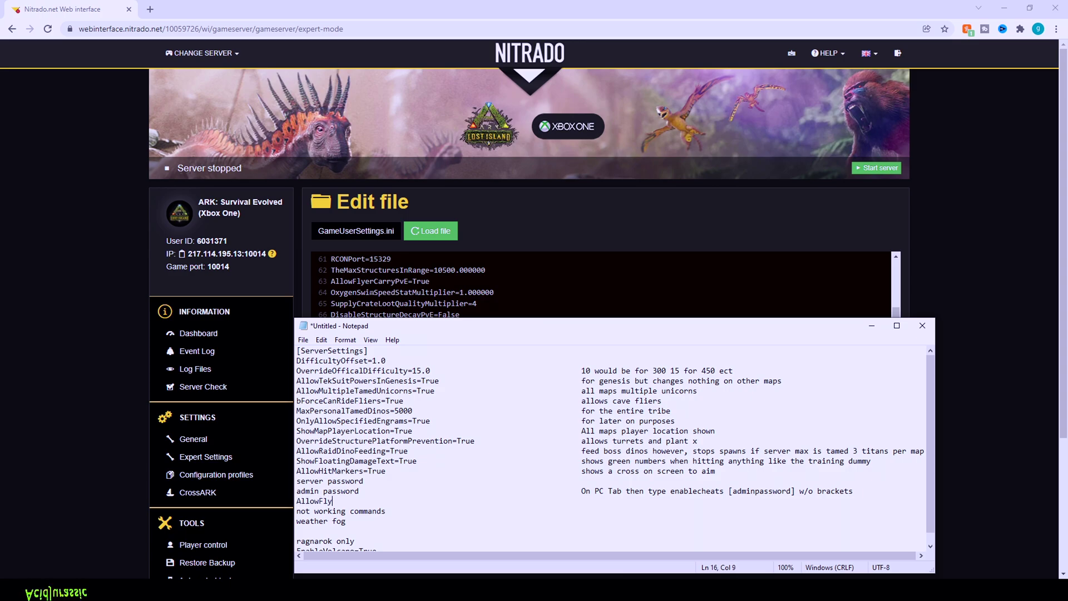
pyautogui.write('erCarr')
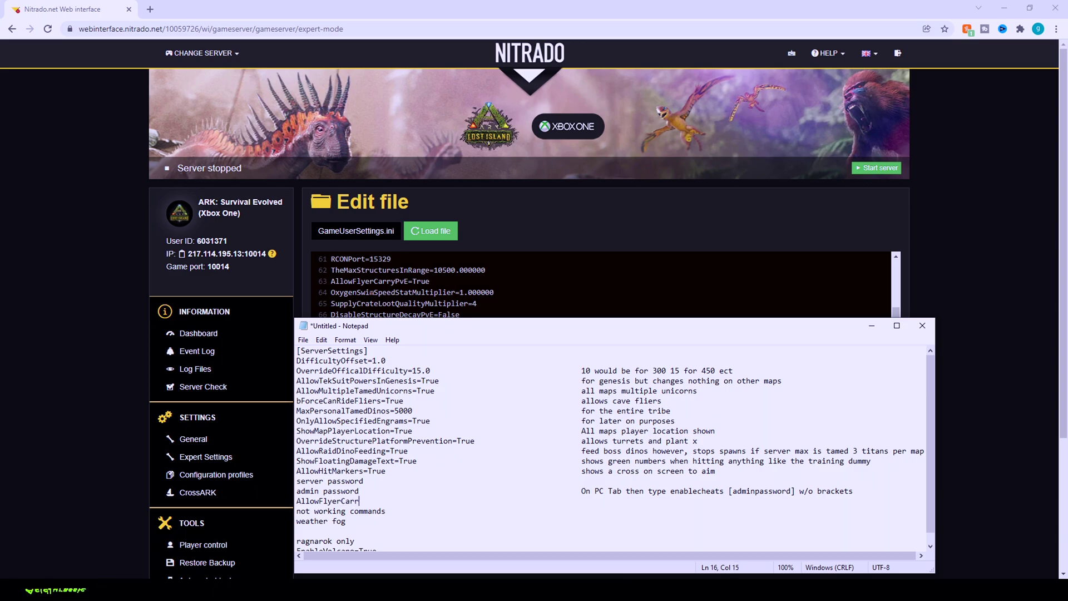
pyautogui.write('yPvE')
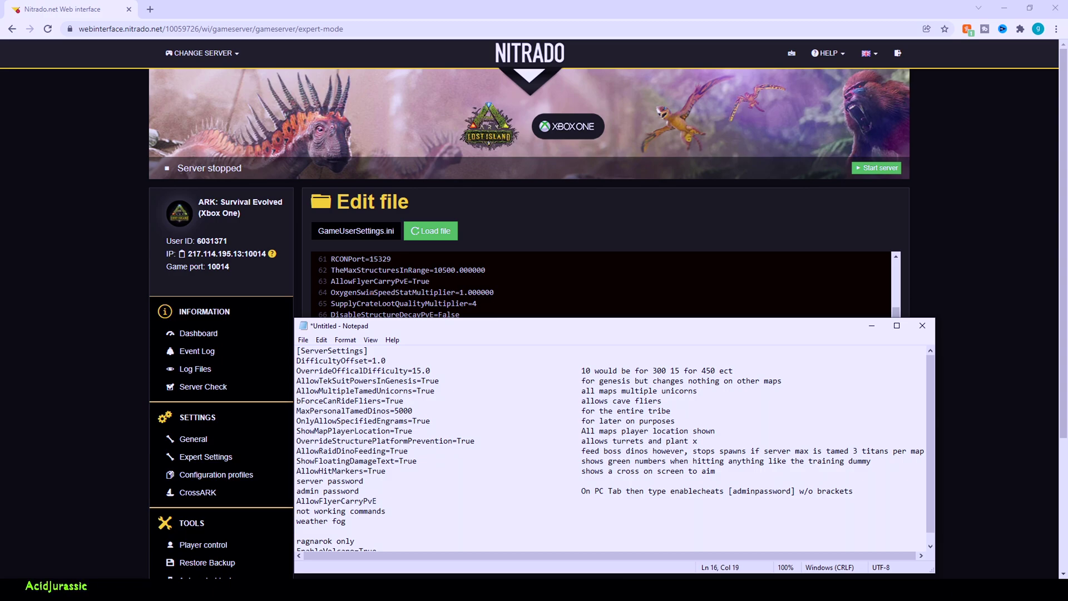
pyautogui.write('=True')
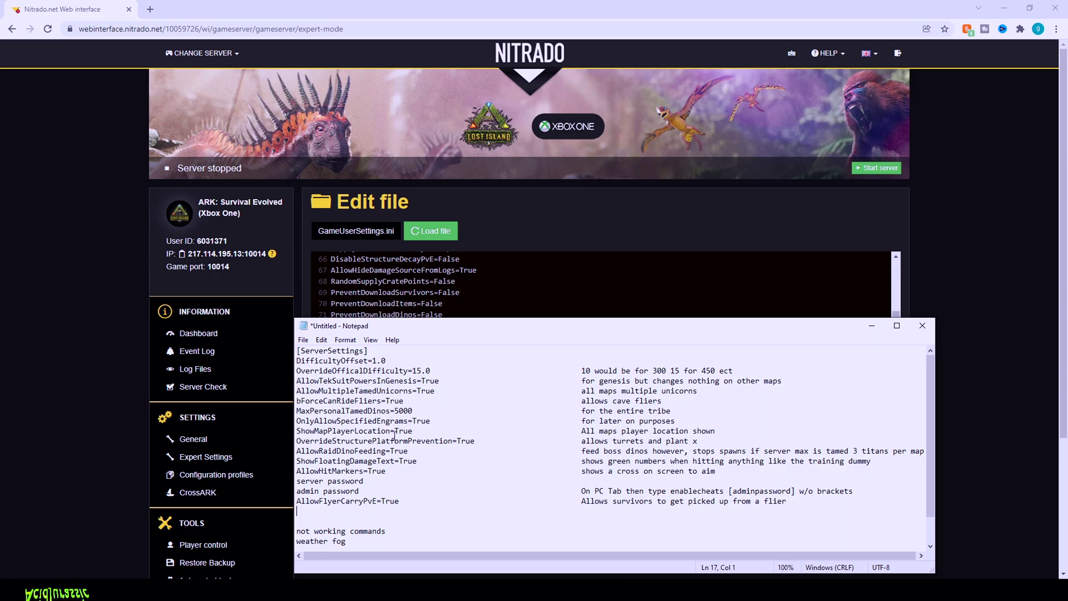
pyautogui.write('Random')
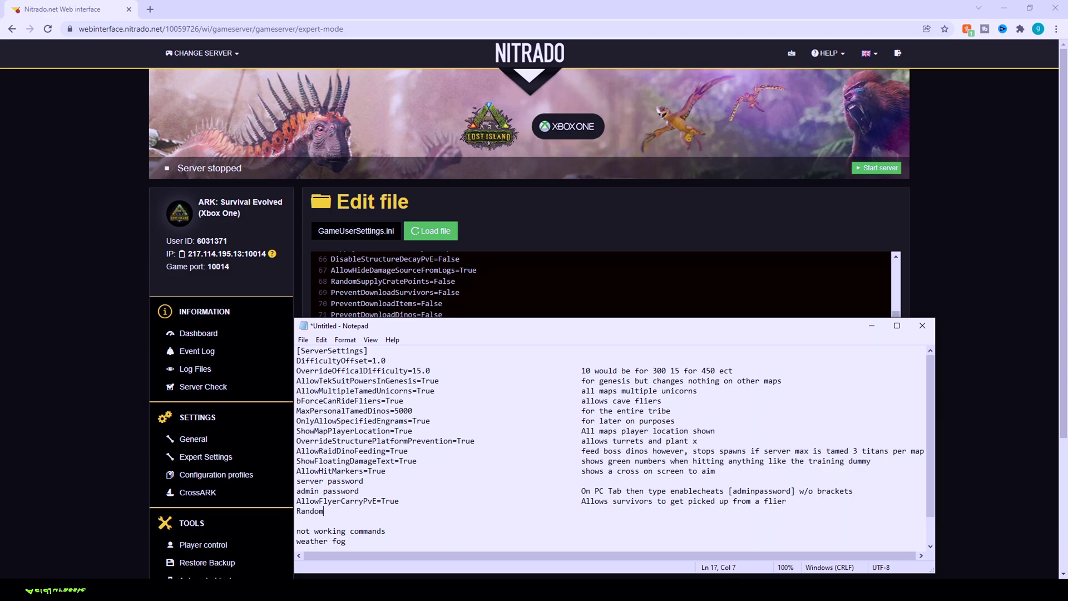
pyautogui.write('SupplyCrate')
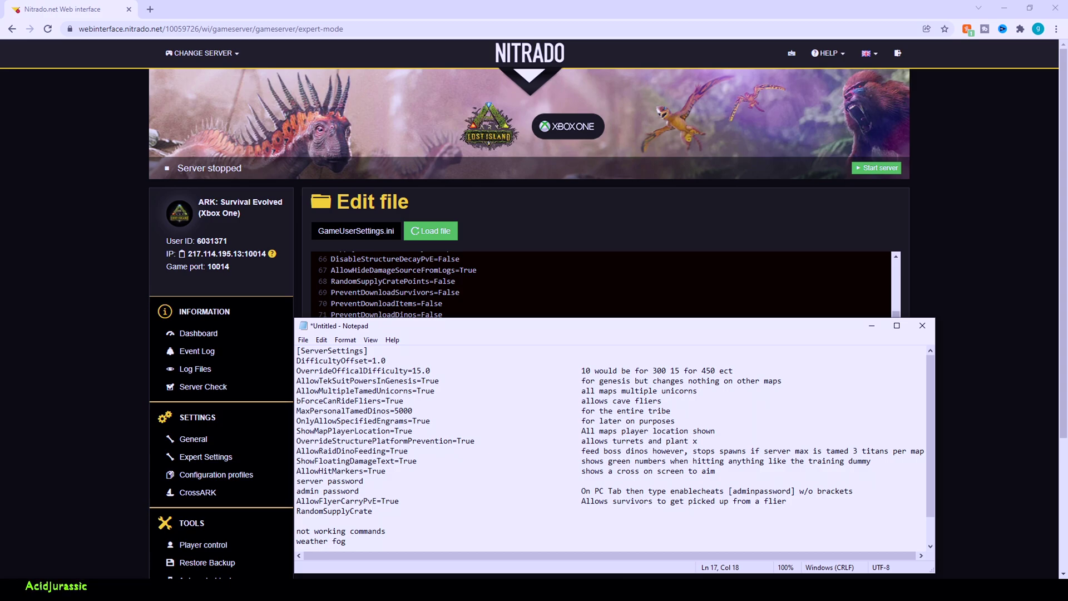
pyautogui.write('Points')
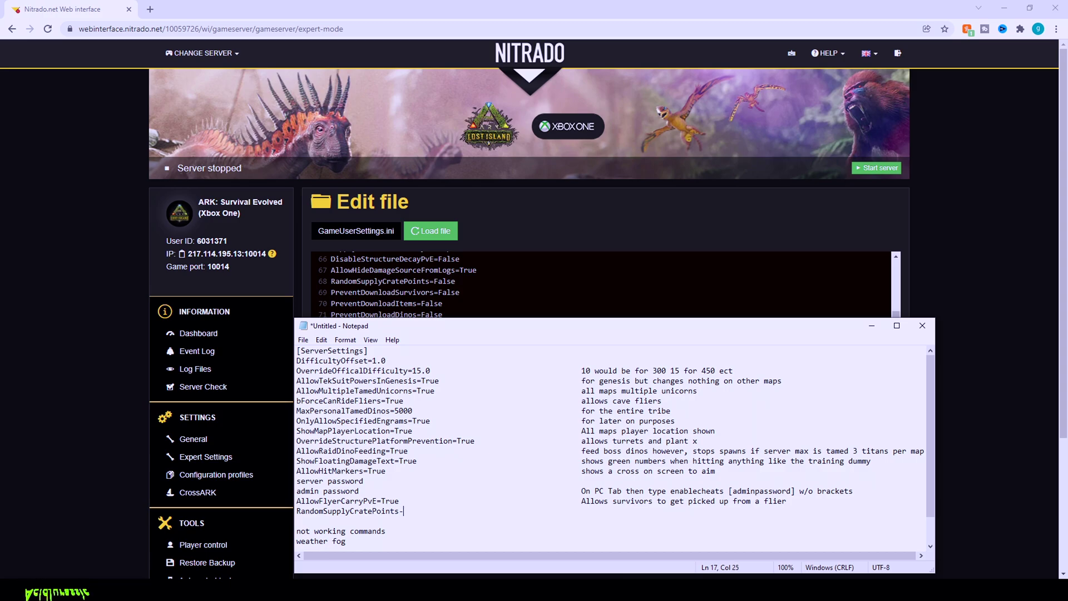
pyautogui.write('=False')
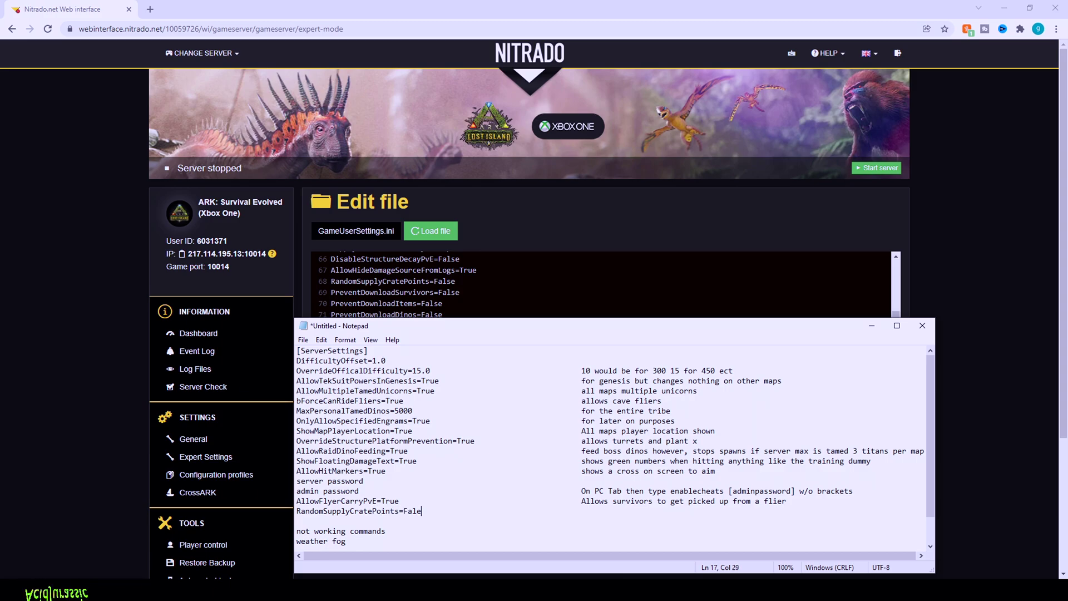
pyautogui.write('Shows in usual locations on the map')
pyautogui.press('Return')
pyautogui.write('preven')
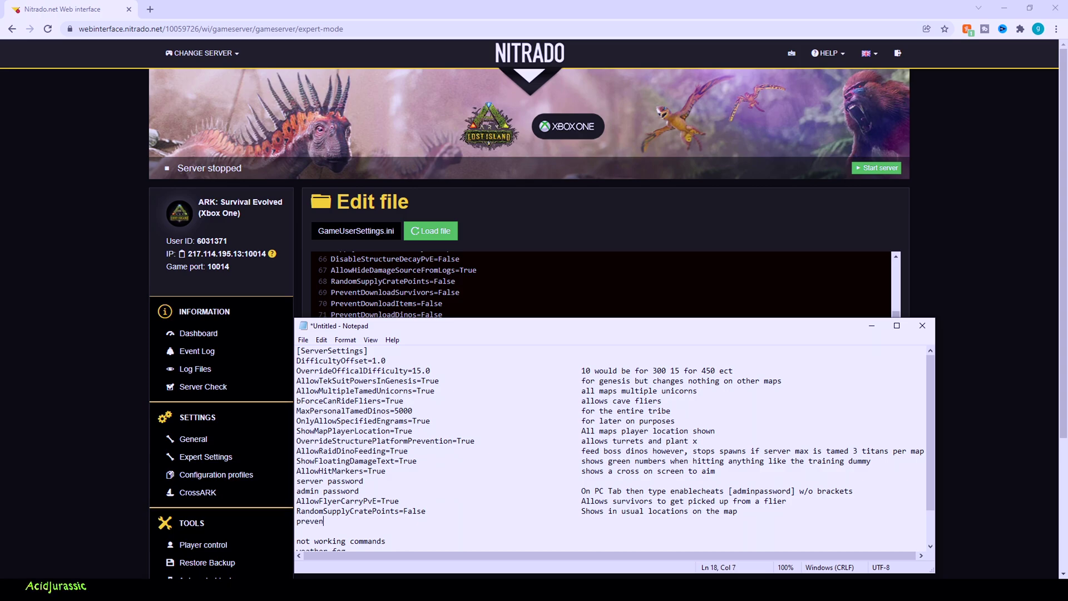
pyautogui.write('t commands ')
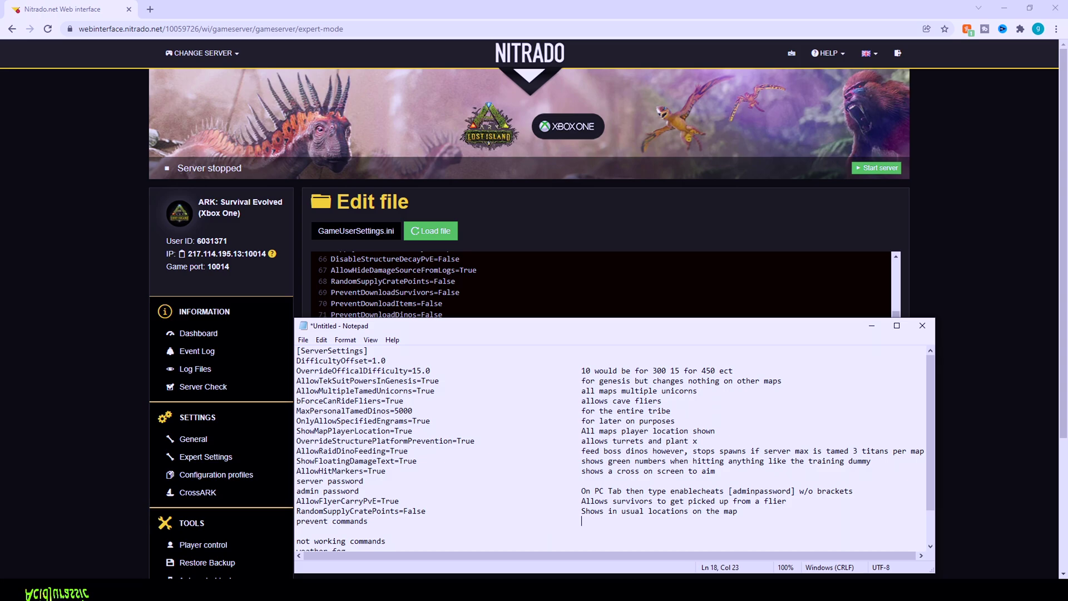
pyautogui.write('disables')
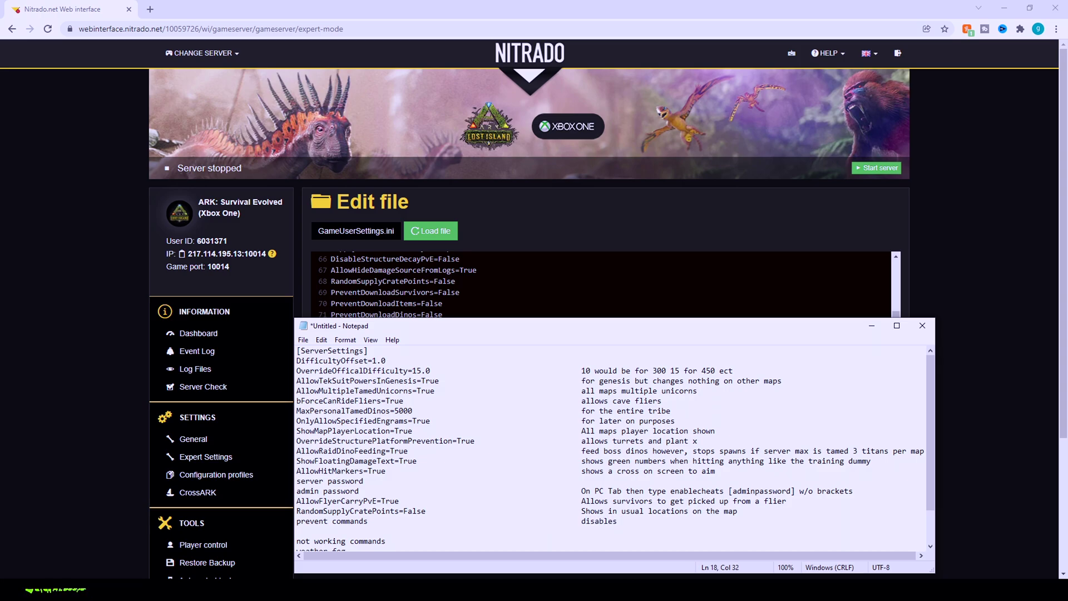
pyautogui.write(' ob uploading/')
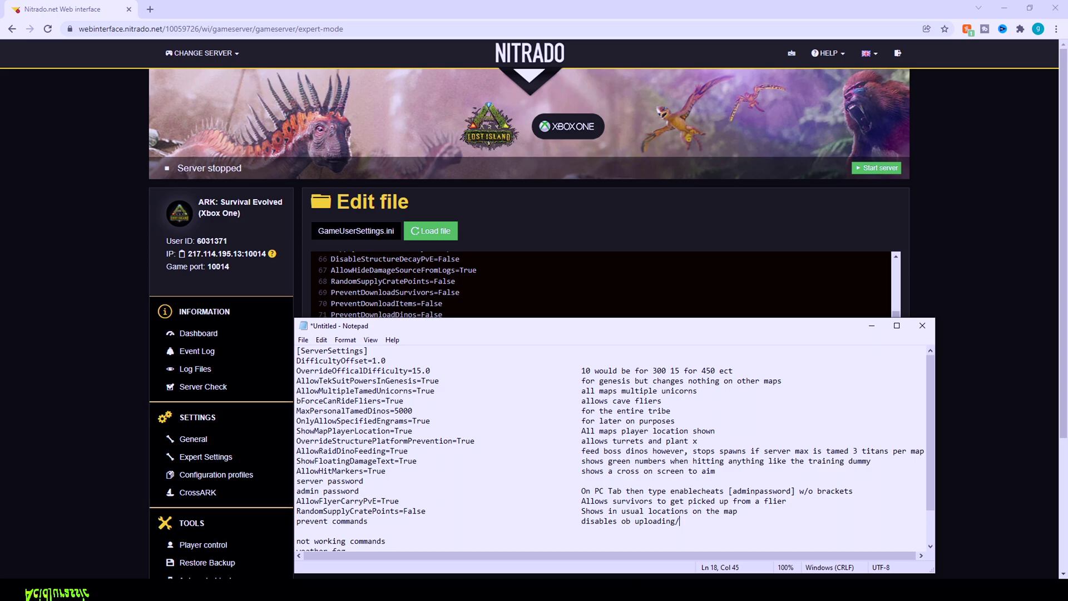
pyautogui.press('BackSpace')
pyautogui.press('BackSpace')
pyautogui.press('BackSpace')
pyautogui.press('BackSpace')
pyautogui.press('BackSpace')
pyautogui.press('BackSpace')
pyautogui.press('BackSpace')
pyautogui.press('BackSpace')
pyautogui.write('downloading ')
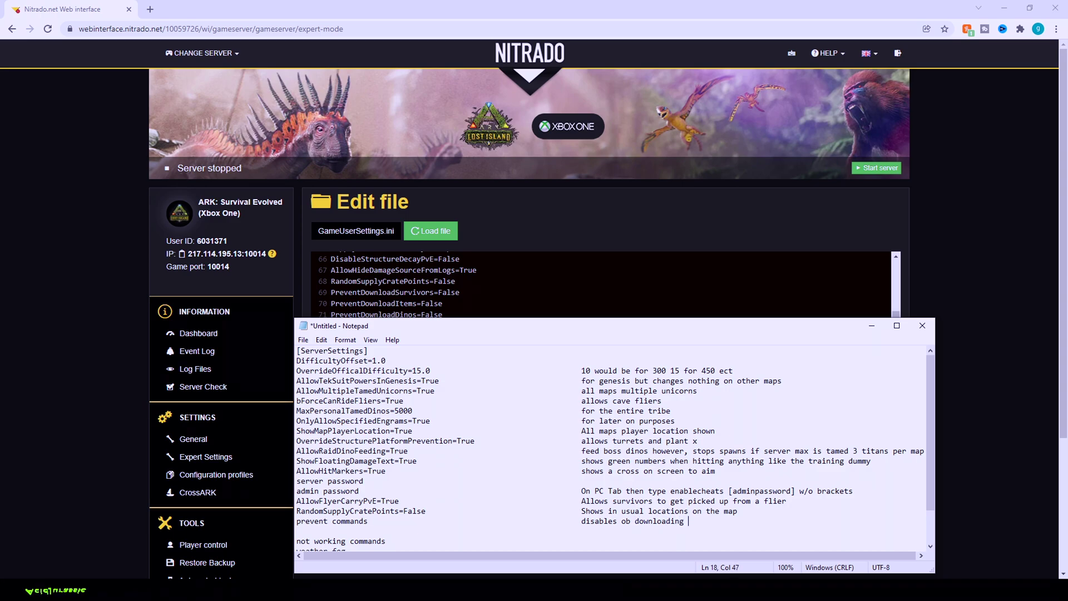
pyautogui.write('but not upl')
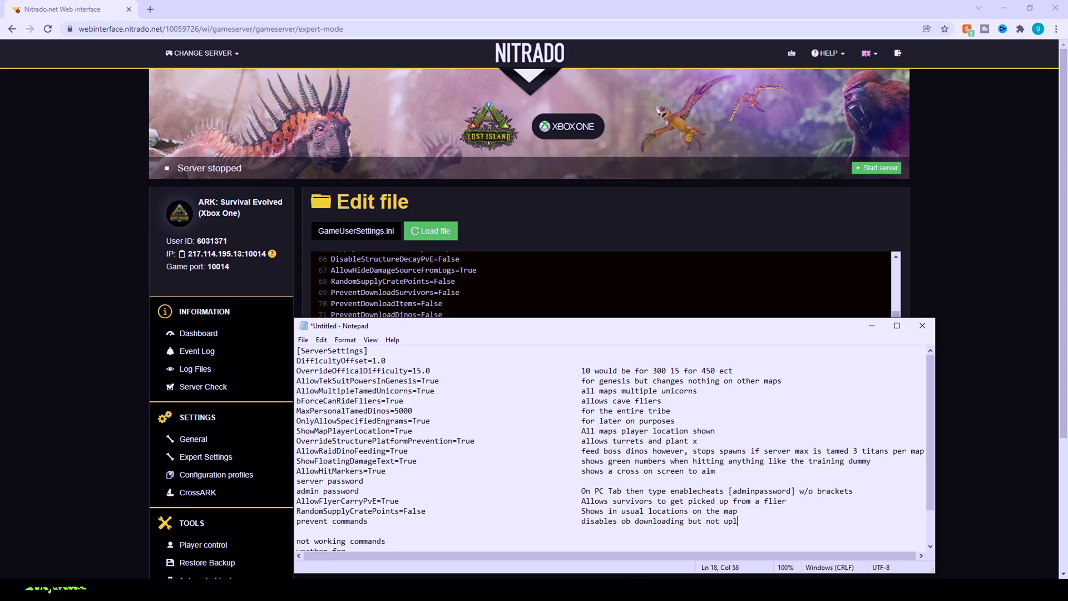
pyautogui.write('oading')
# Step: Add ForceAllowCaveFlyers=True (cave fliers on all maps) and a preventdiseases line noting any disease on a server
pyautogui.press('Return')
pyautogui.scroll(-1, 368, 292)
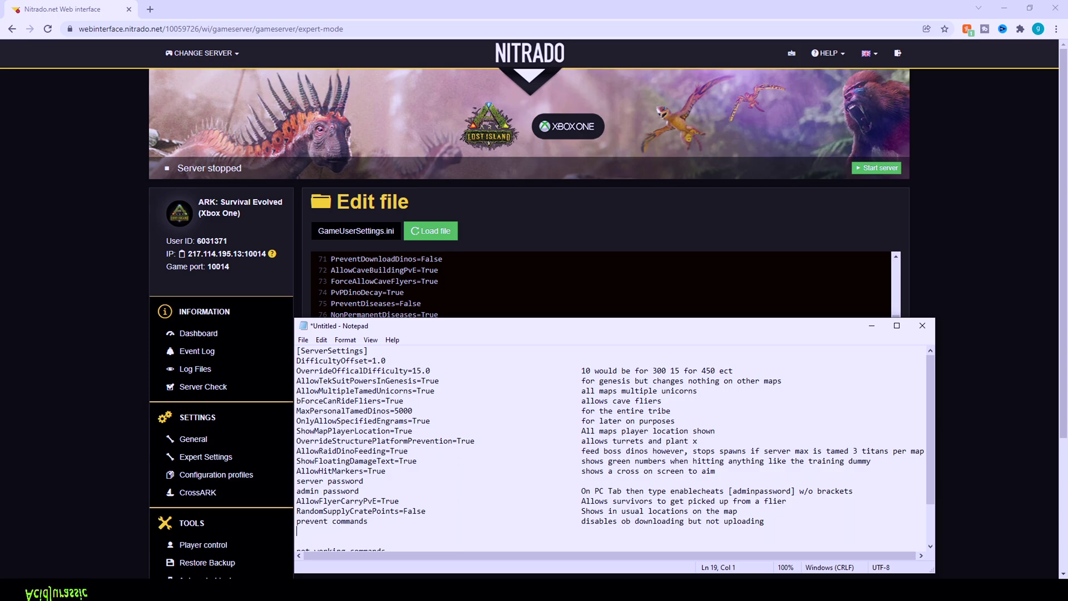
pyautogui.write('ForceA')
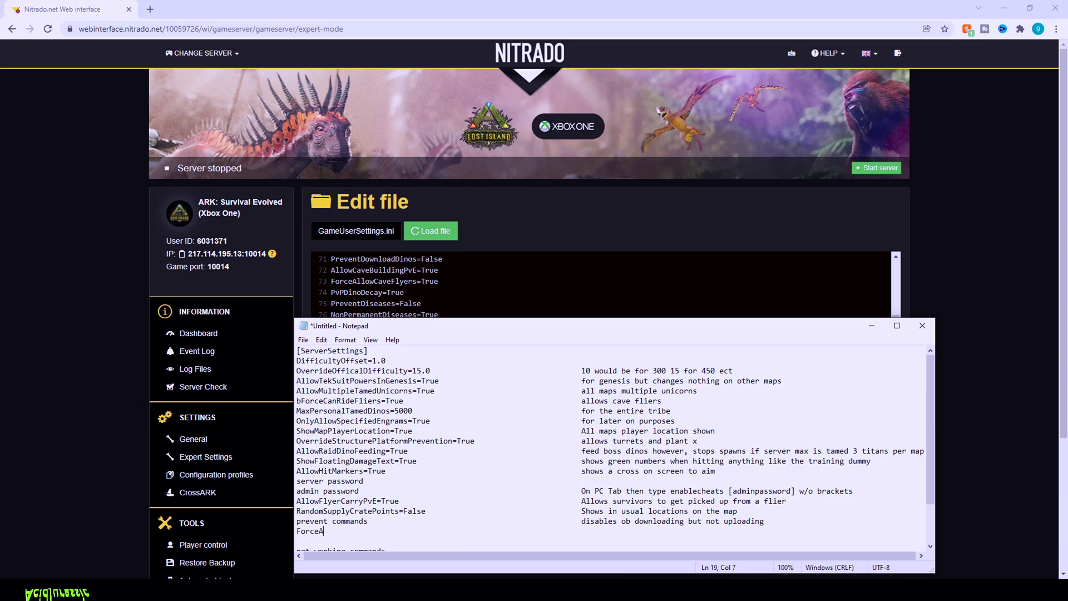
pyautogui.write('llowC')
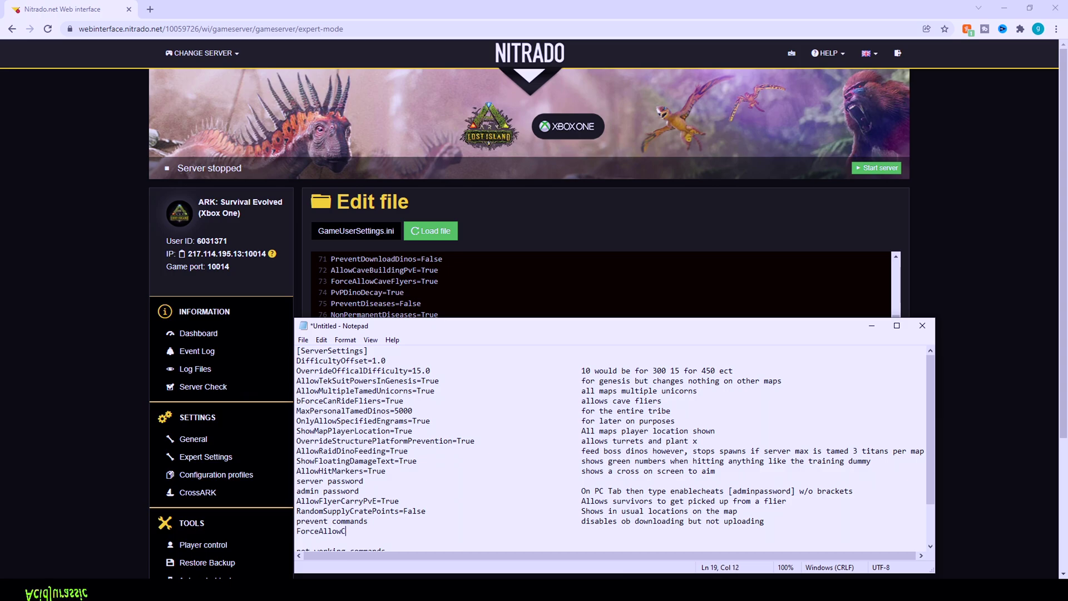
pyautogui.write('aveFlyer')
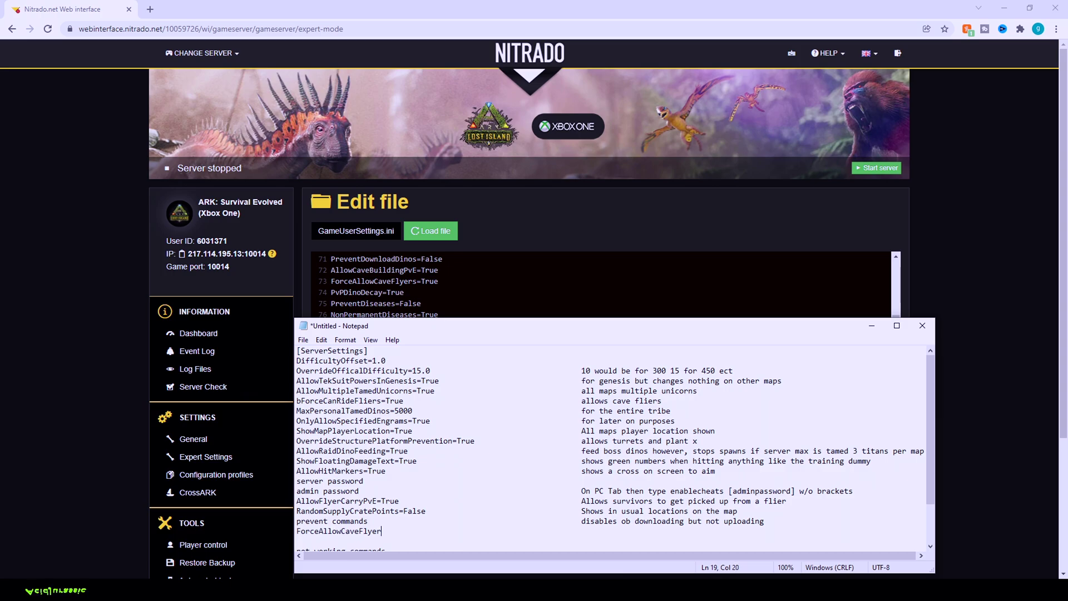
pyautogui.write('s=True')
pyautogui.press('Tab')
pyautogui.press('Tab')
pyautogui.press('Tab')
pyautogui.press('Tab')
pyautogui.press('Tab')
pyautogui.write('allows c')
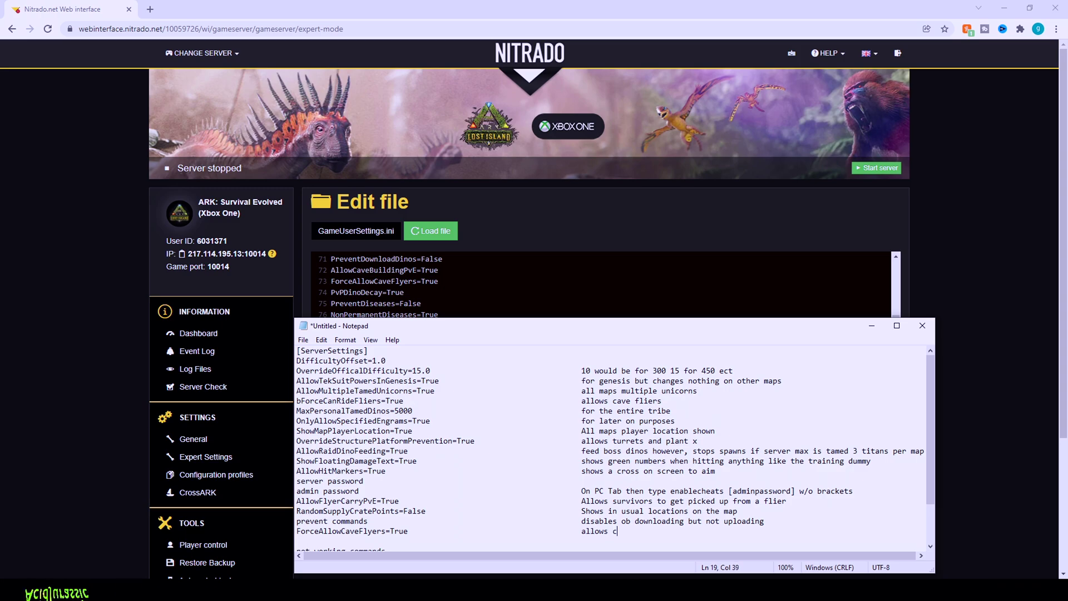
pyautogui.write('ave fliers on all maps')
pyautogui.press('Return')
pyautogui.write('preventdisease')
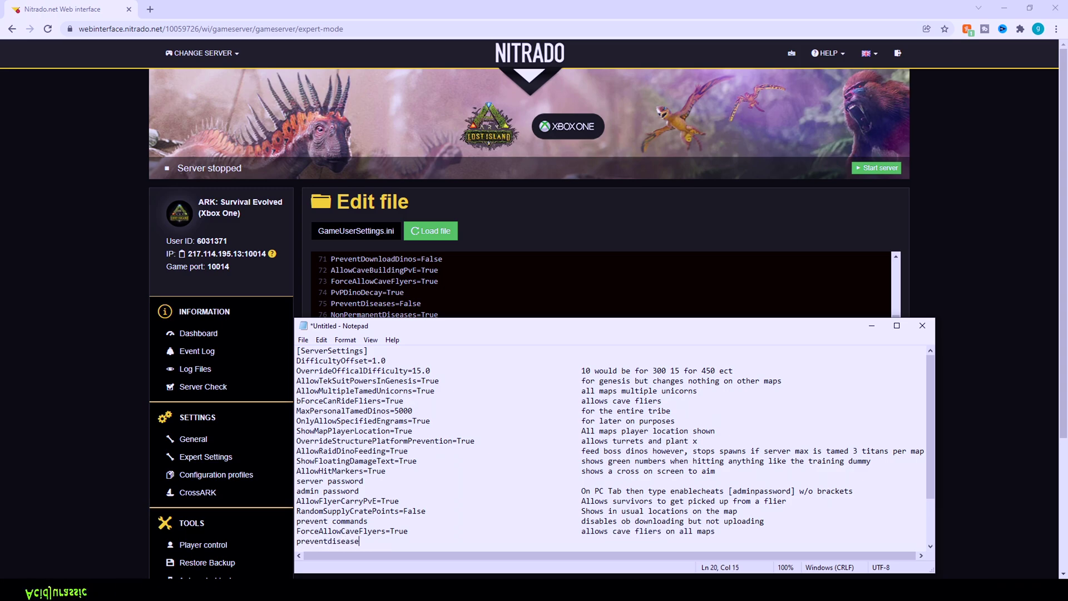
pyautogui.write('s')
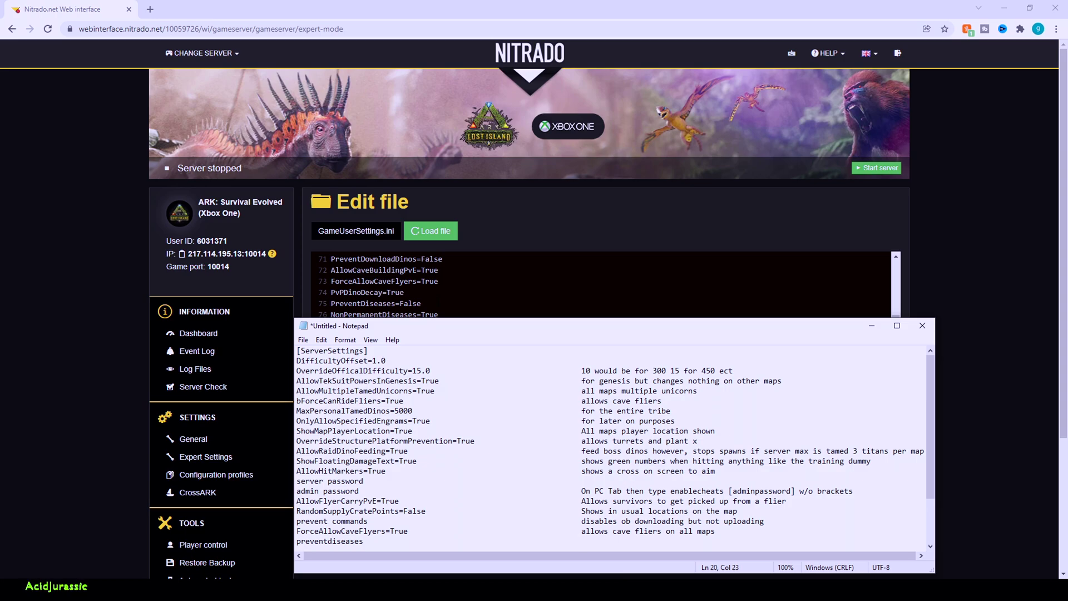
pyautogui.write('any ')
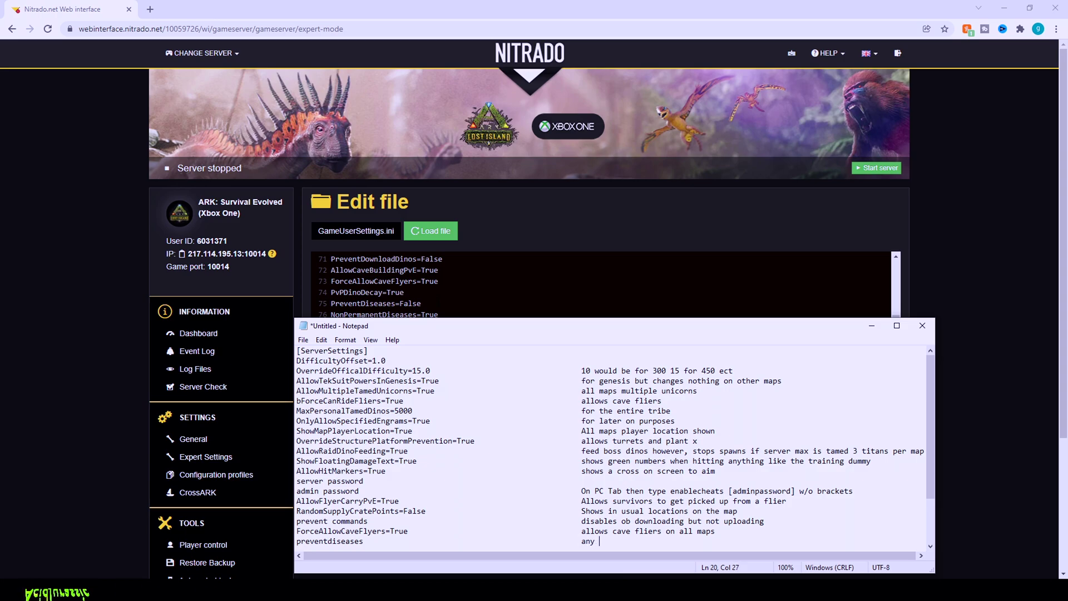
pyautogui.write('diseas')
pyautogui.write('e on a server')
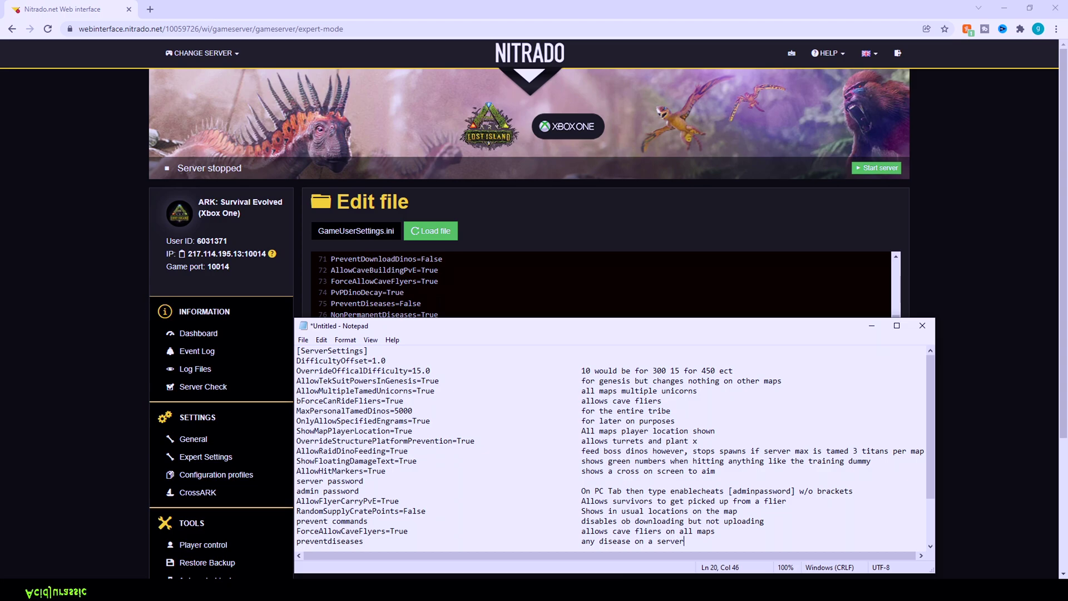
pyautogui.press('Return')
# Step: Add NonPermanentDiseases=True and AlwaysAllowStructurePickup=True, noted 'unlimited time to pick up non damaged items'
pyautogui.write('non')
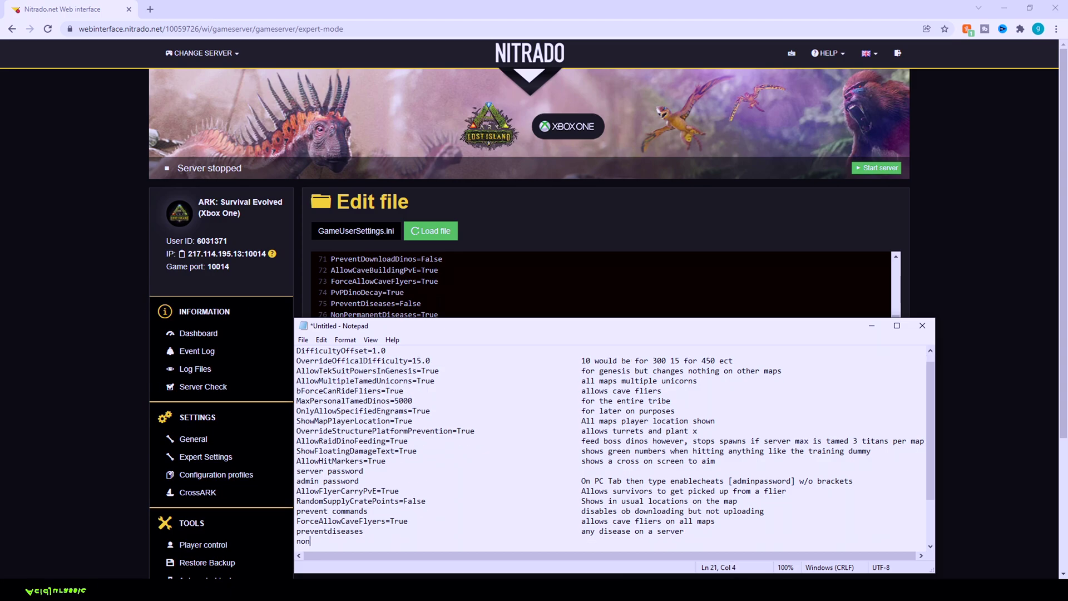
pyautogui.press('BackSpace')
pyautogui.press('BackSpace')
pyautogui.write('NonPer')
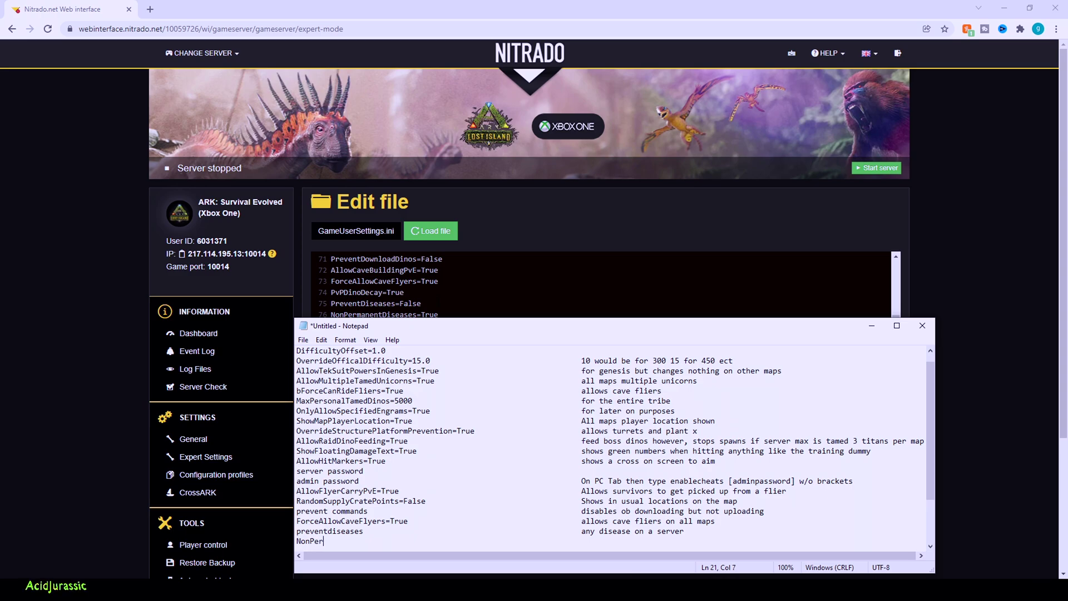
pyautogui.write('manentDis')
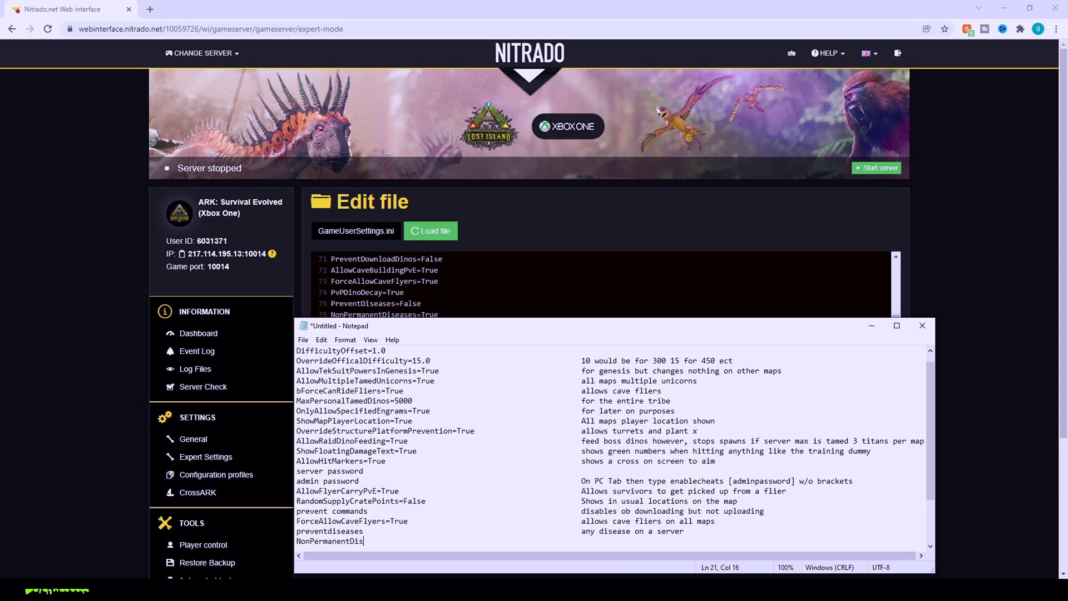
pyautogui.write('es')
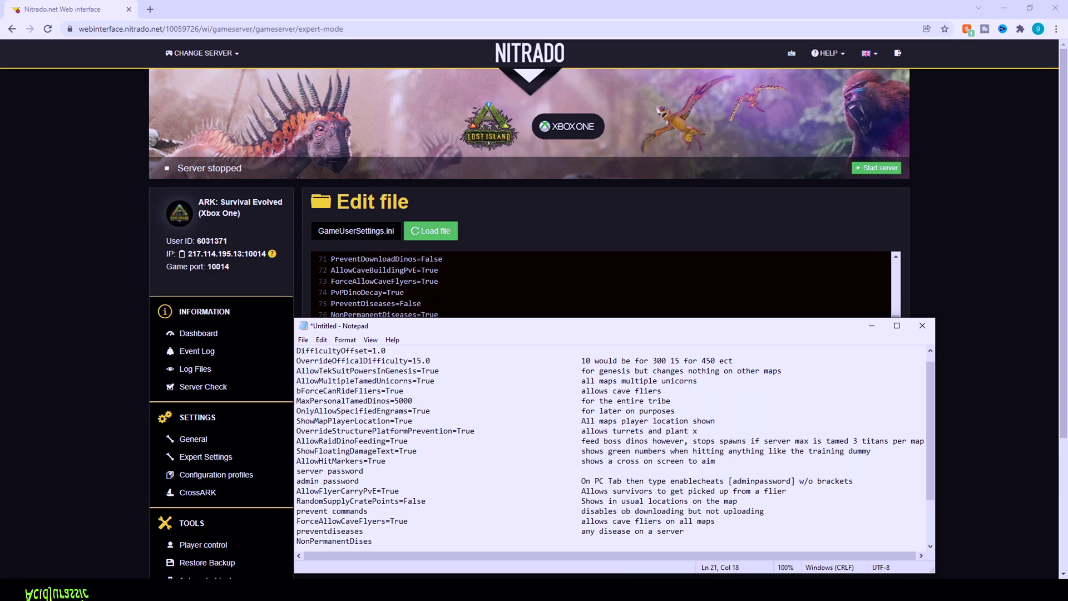
pyautogui.press('BackSpace')
pyautogui.press('BackSpace')
pyautogui.write('eases')
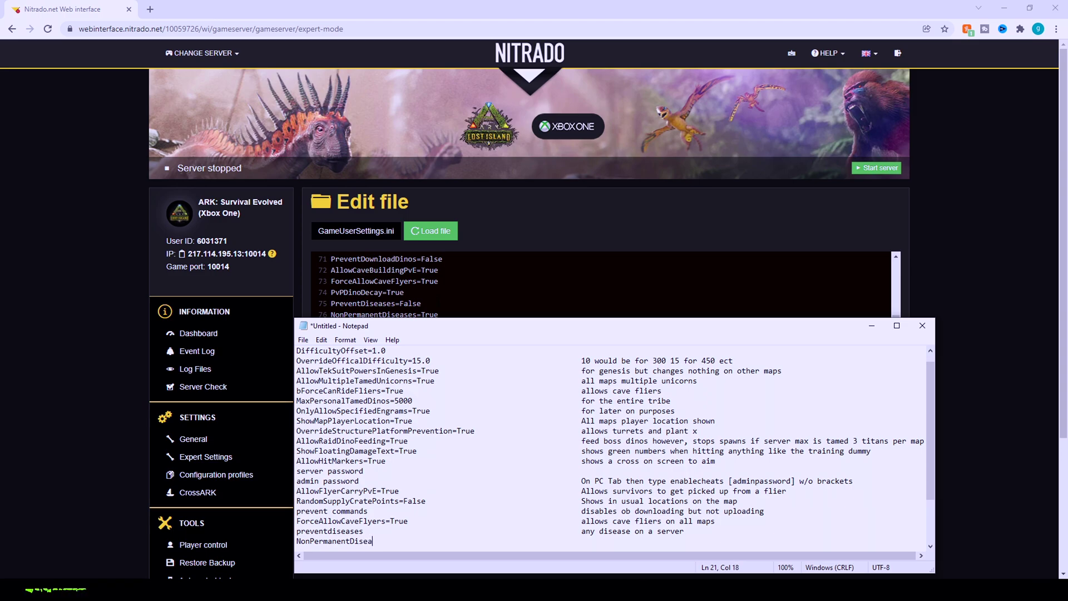
pyautogui.write('=')
pyautogui.write('sAl')
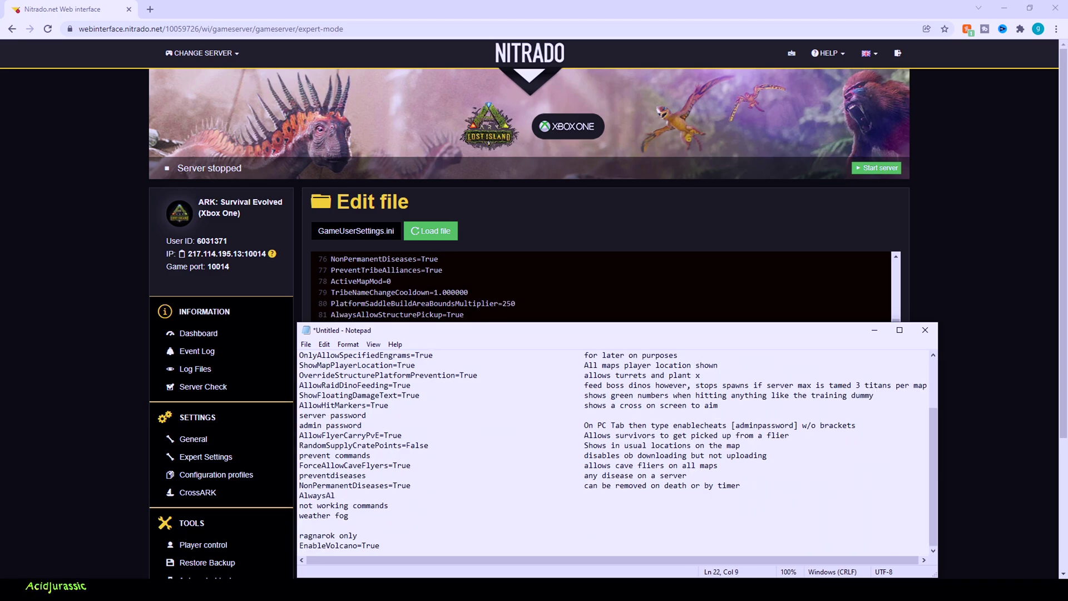
pyautogui.write('lowStru')
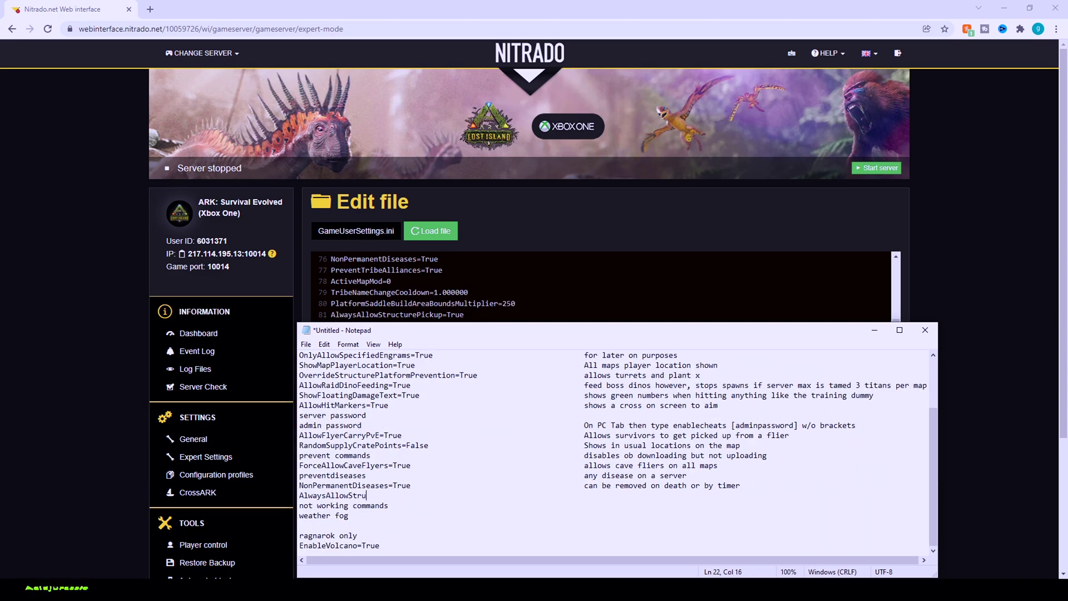
pyautogui.write('cturePicku')
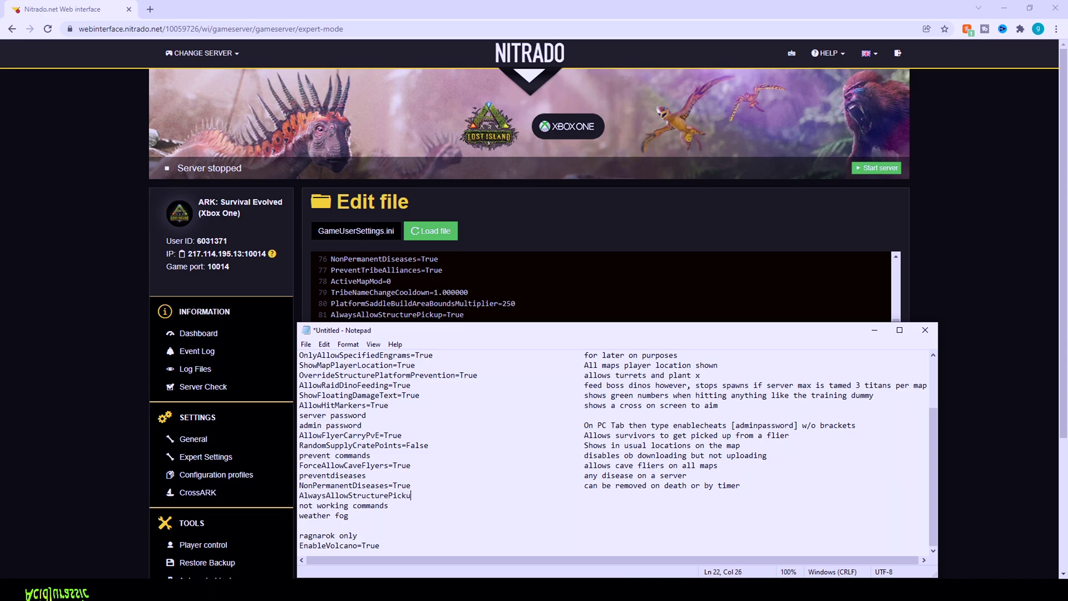
pyautogui.write('p=True')
pyautogui.press('Tab')
pyautogui.press('Tab')
pyautogui.press('Tab')
pyautogui.write('un')
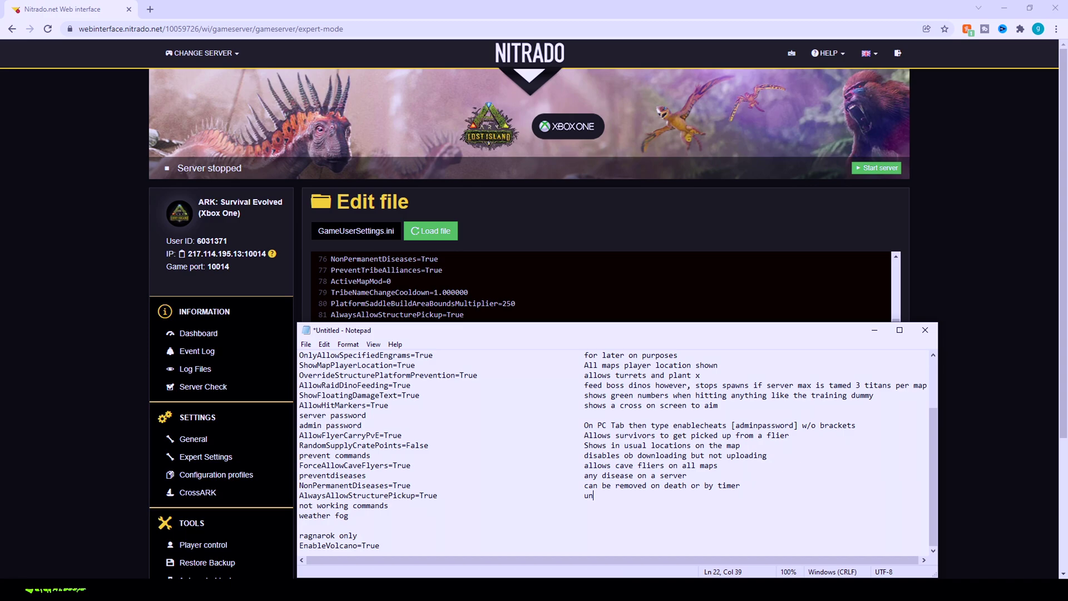
pyautogui.write('limited time t')
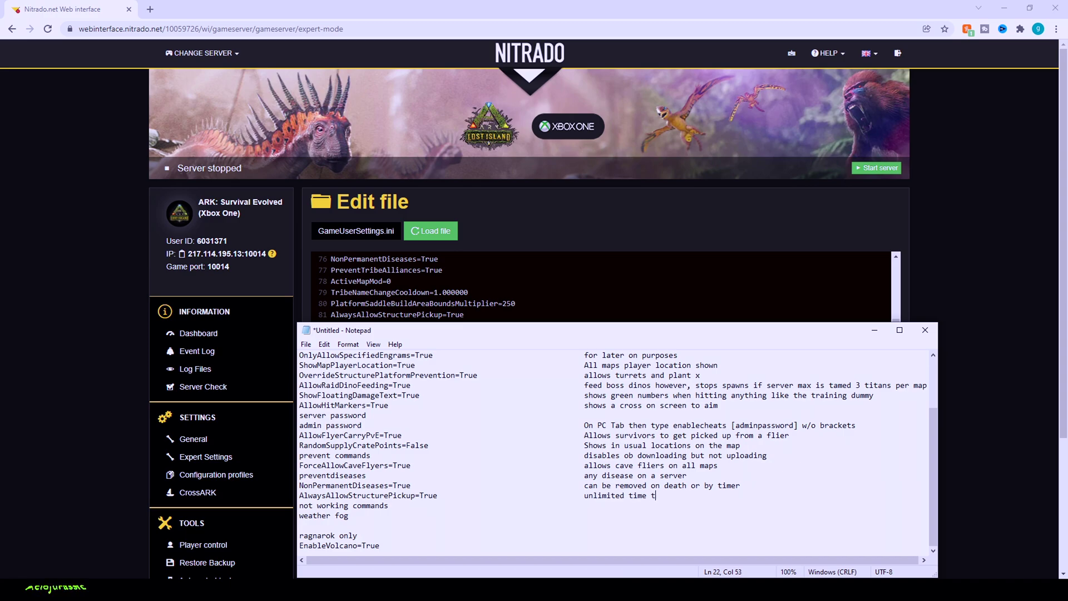
pyautogui.write('o pick up non damaged items')
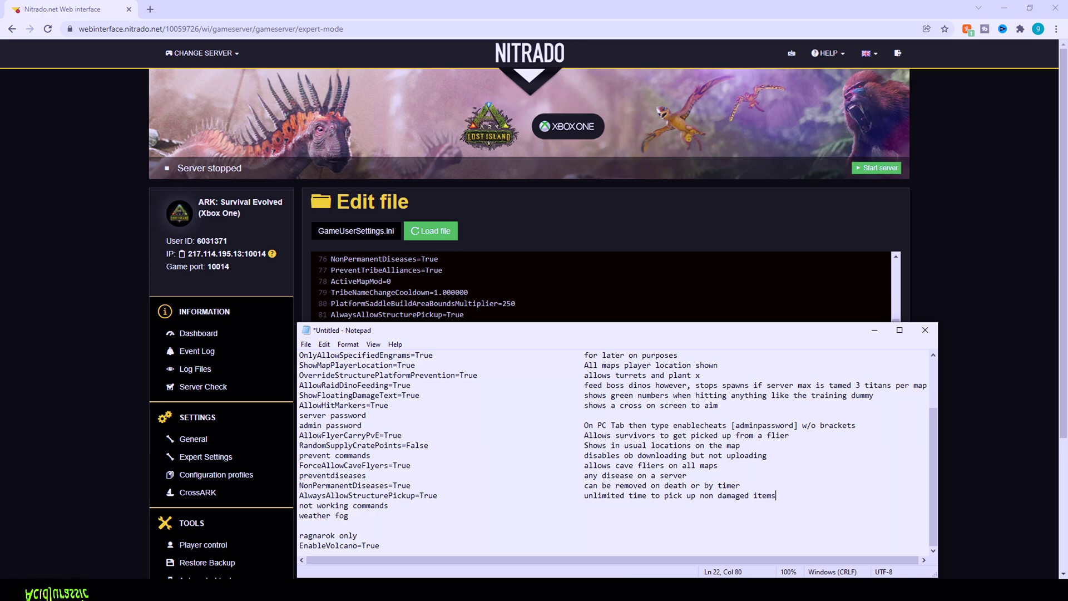
pyautogui.press('Return')
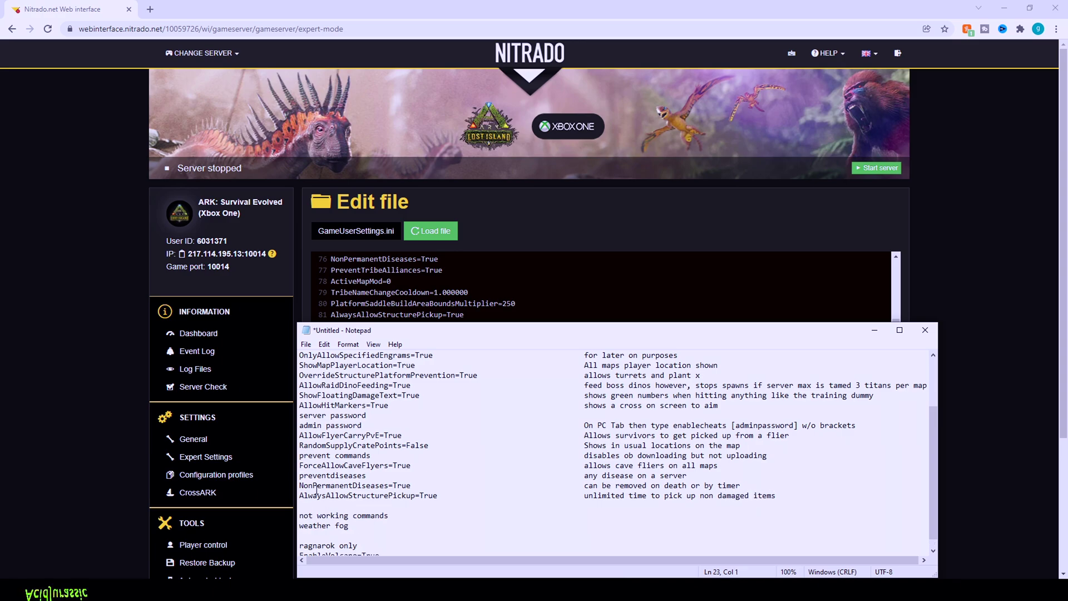
# Step: Add StructurePickupHoldDuration=0.1, noted as the time needed to hold to pick items up
pyautogui.scroll(-2, 498, 318)
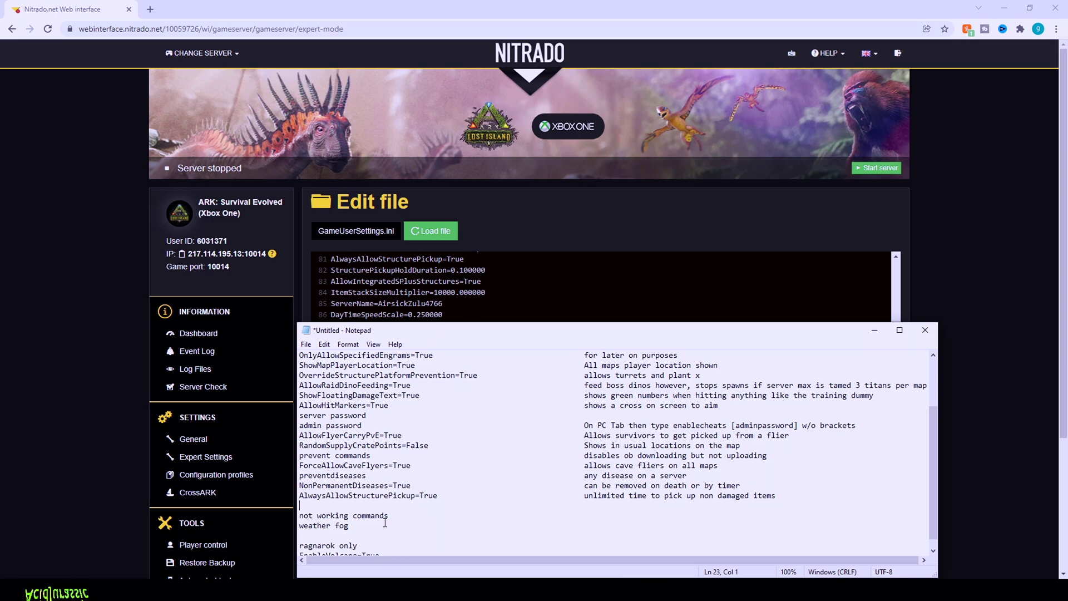
pyautogui.write('StructurePickiu')
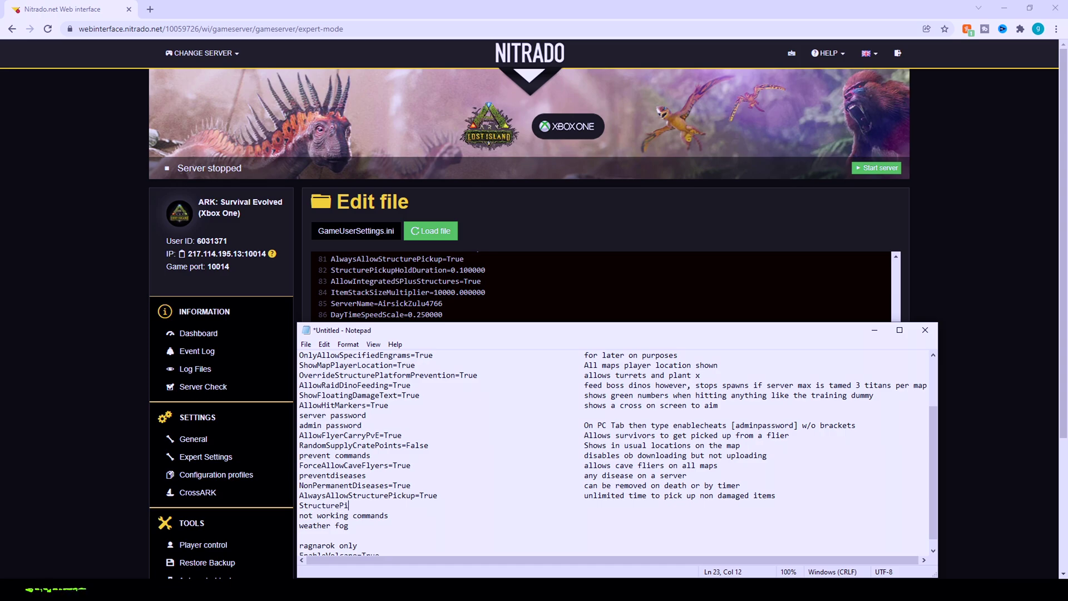
pyautogui.press('BackSpace')
pyautogui.press('BackSpace')
pyautogui.write('upHoldDuration')
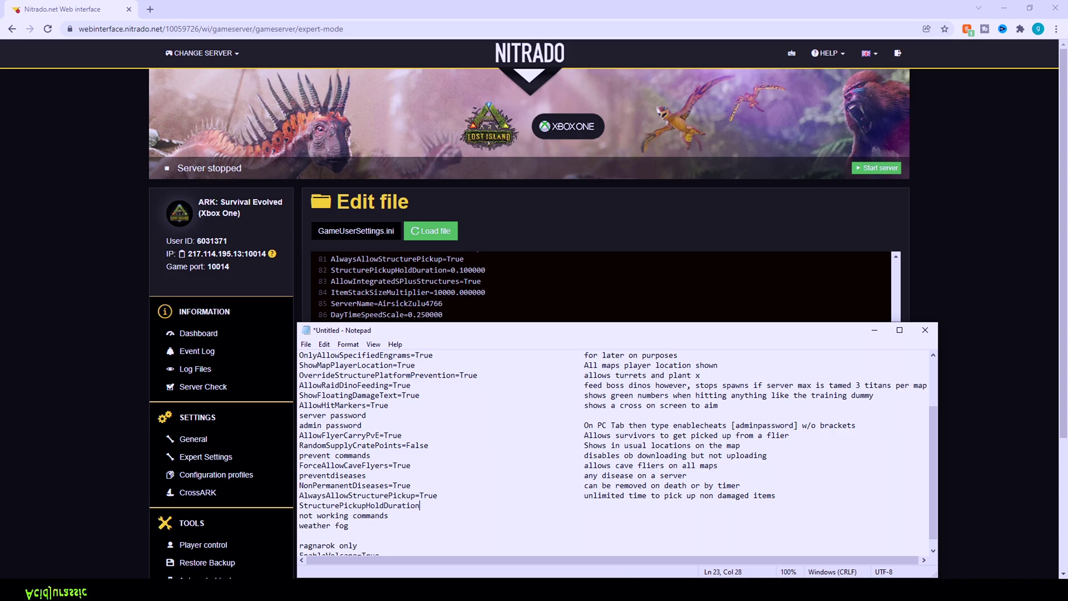
pyautogui.write('=0/1')
pyautogui.press('BackSpace')
pyautogui.press('BackSpace')
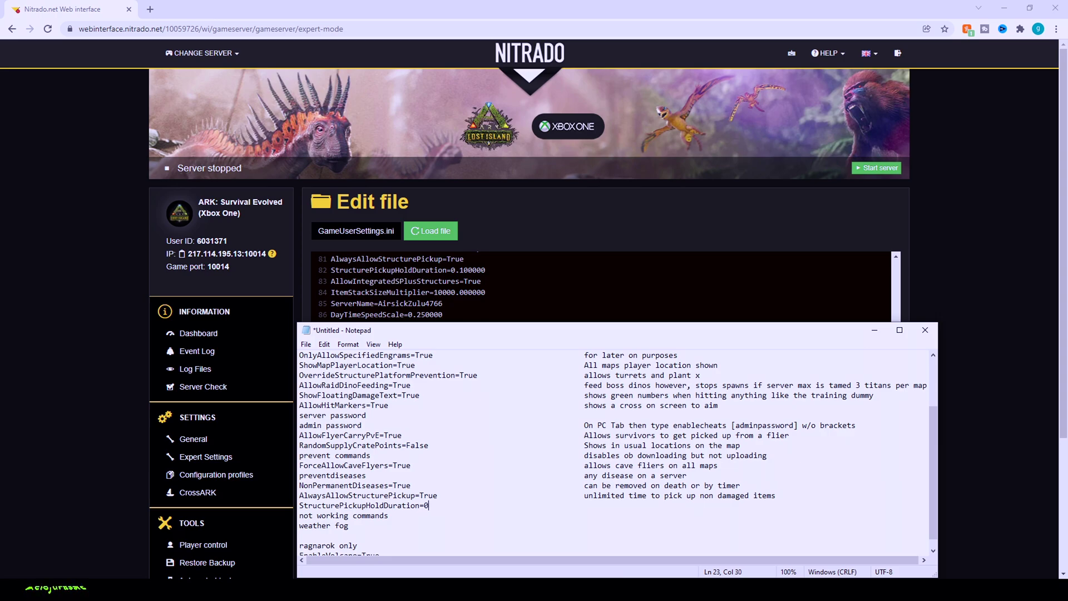
pyautogui.write('.1\t\t\t\t\ttime needed to hold to pick items up')
pyautogui.press('Return')
# Step: Add AllowIntegratedSPlusStrctures=True with the note 'offical s+ wildcard items'
pyautogui.write('All')
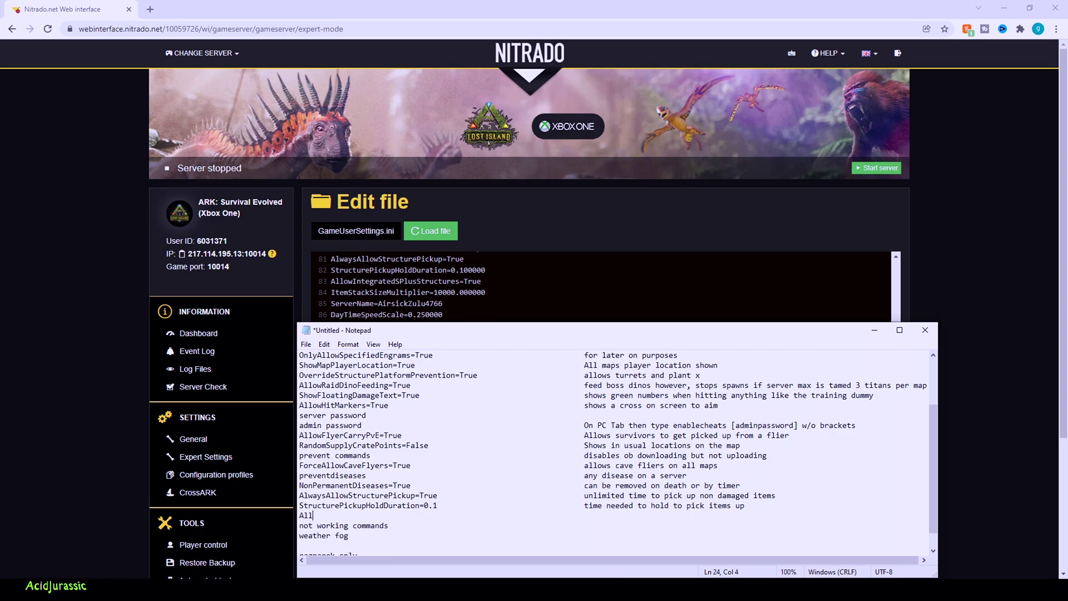
pyautogui.write('owInteg')
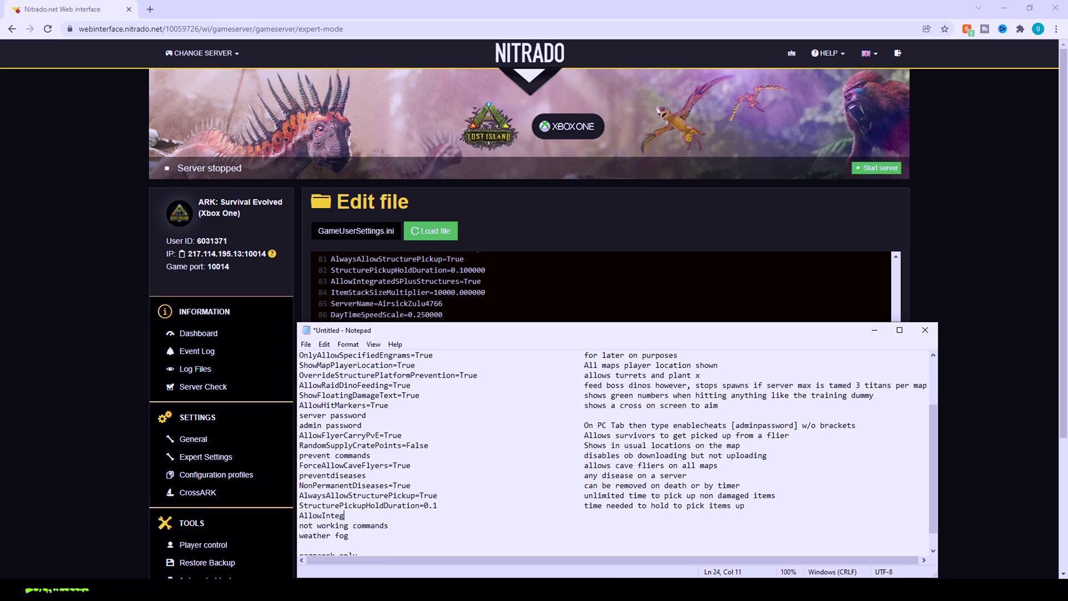
pyautogui.write('ratedSP')
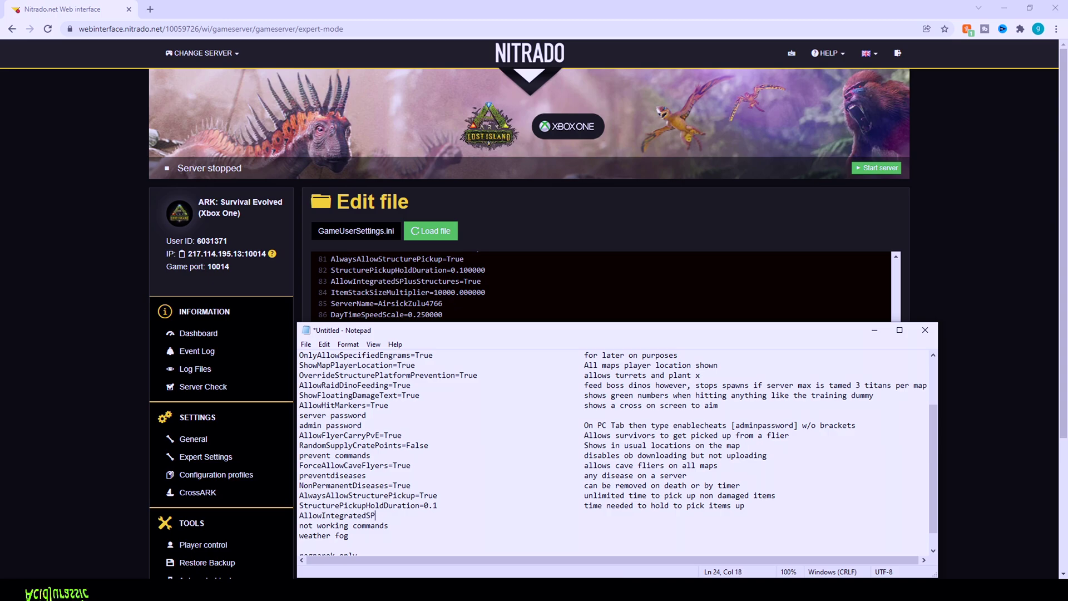
pyautogui.write('lusStr')
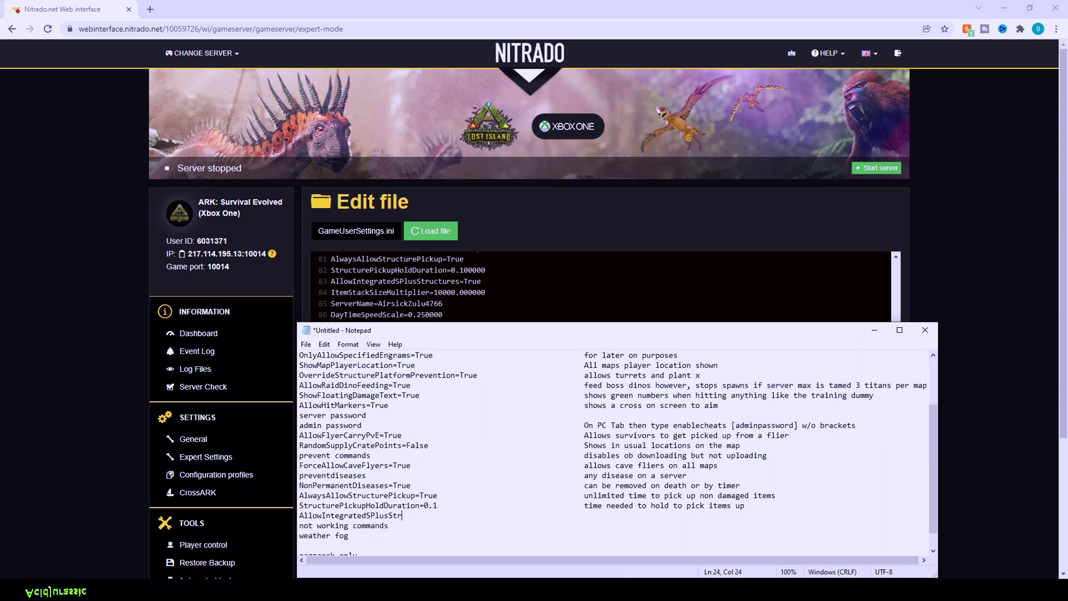
pyautogui.write('ctures')
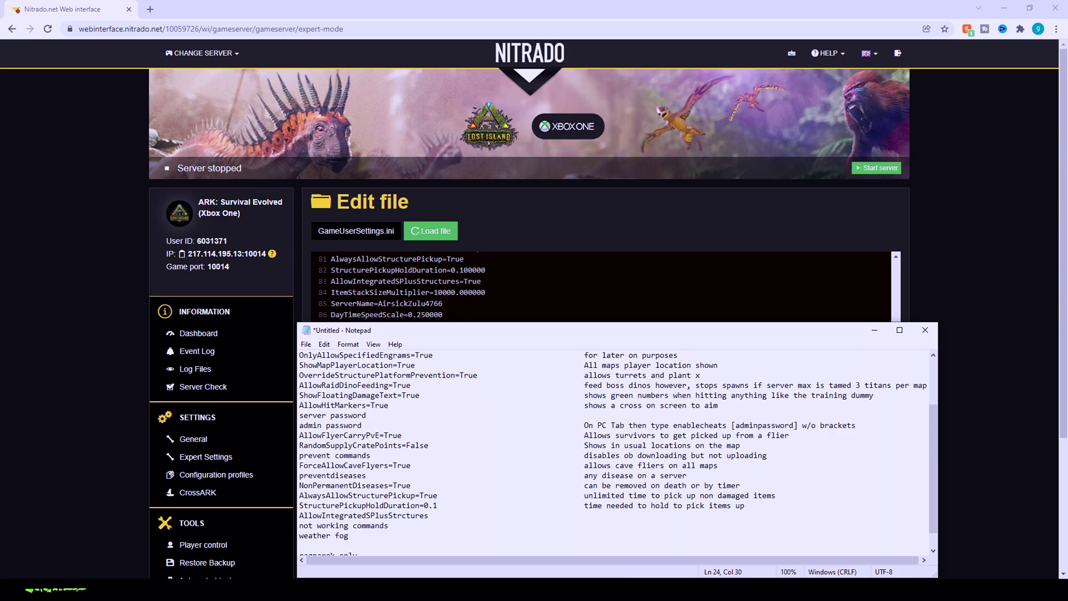
pyautogui.write('=Tr')
pyautogui.press('Tab')
pyautogui.press('Tab')
pyautogui.press('Tab')
pyautogui.press('Tab')
pyautogui.write('offical s+ wildcard items')
# Step: Add ItemStackSizeMultiplier=10000, noting gathered resources stack to a thousand, and begin a PreventBackwardsWalking entry
pyautogui.press('Return')
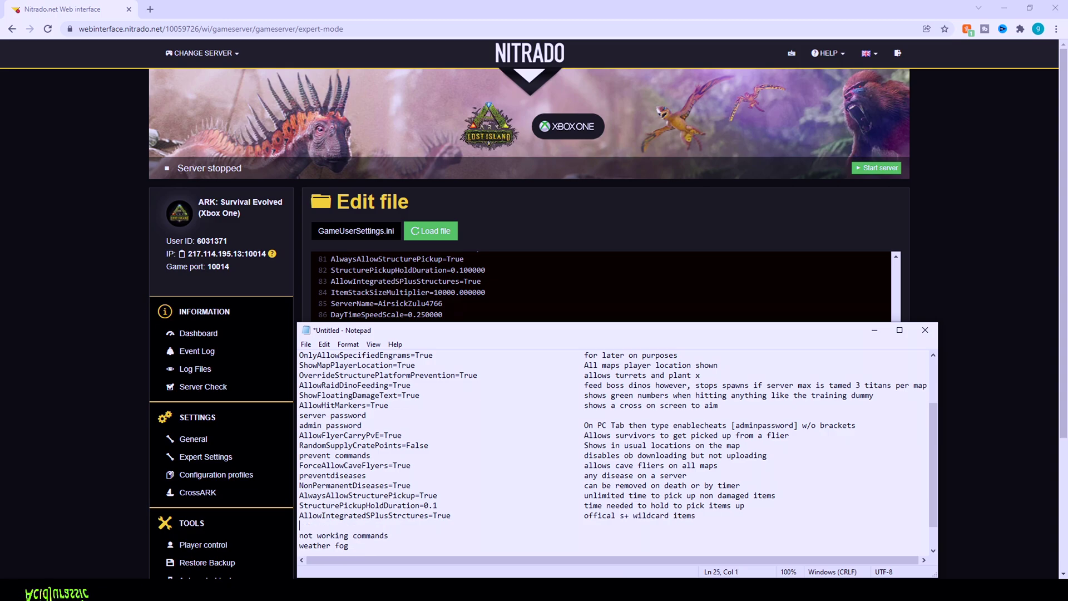
pyautogui.write('ItemStackS')
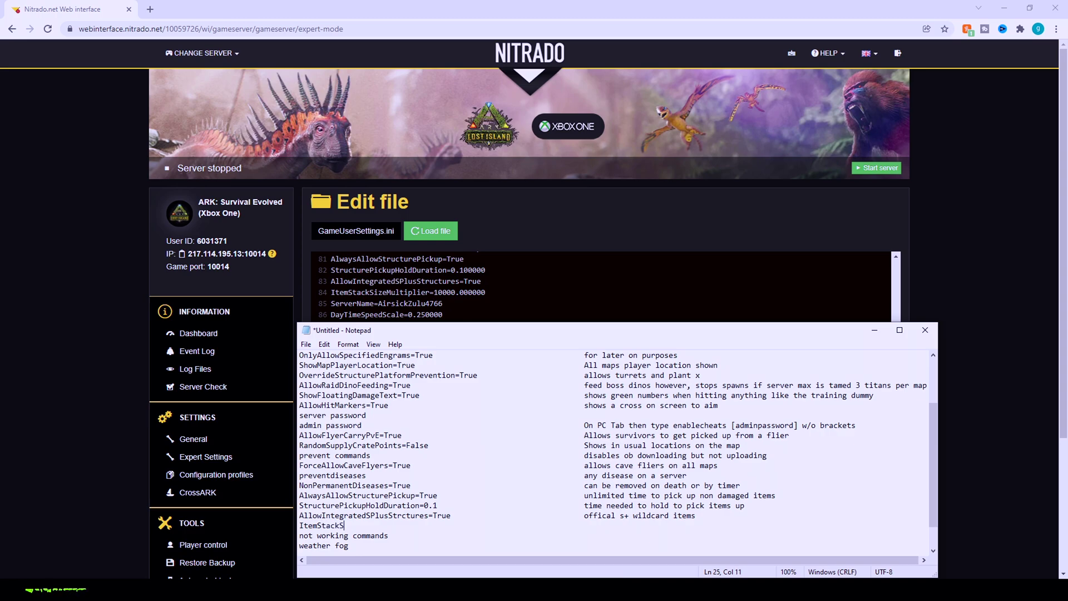
pyautogui.write('izeMultip')
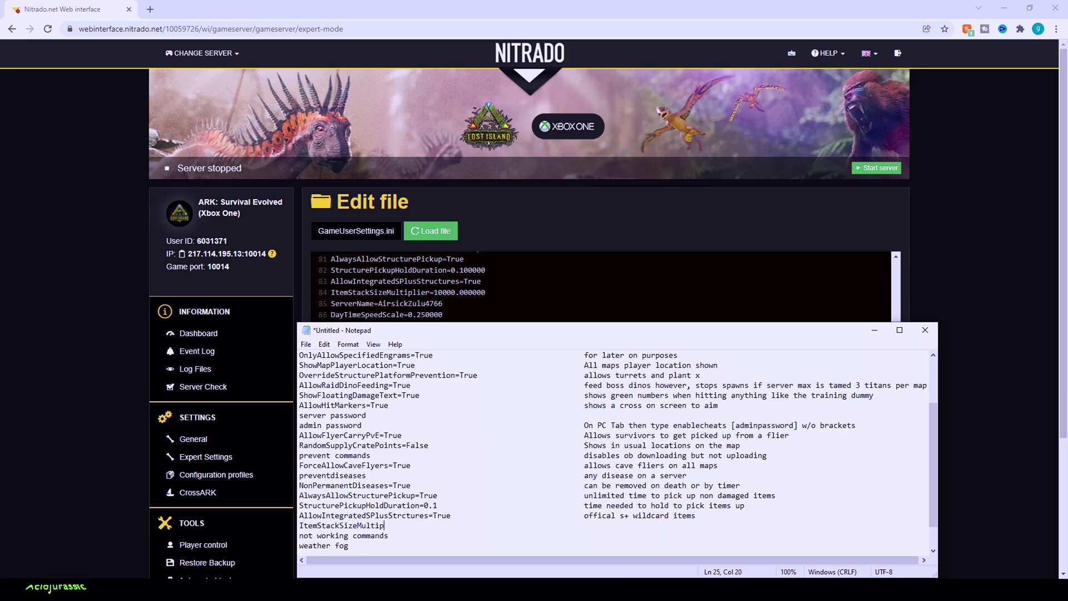
pyautogui.write('lier')
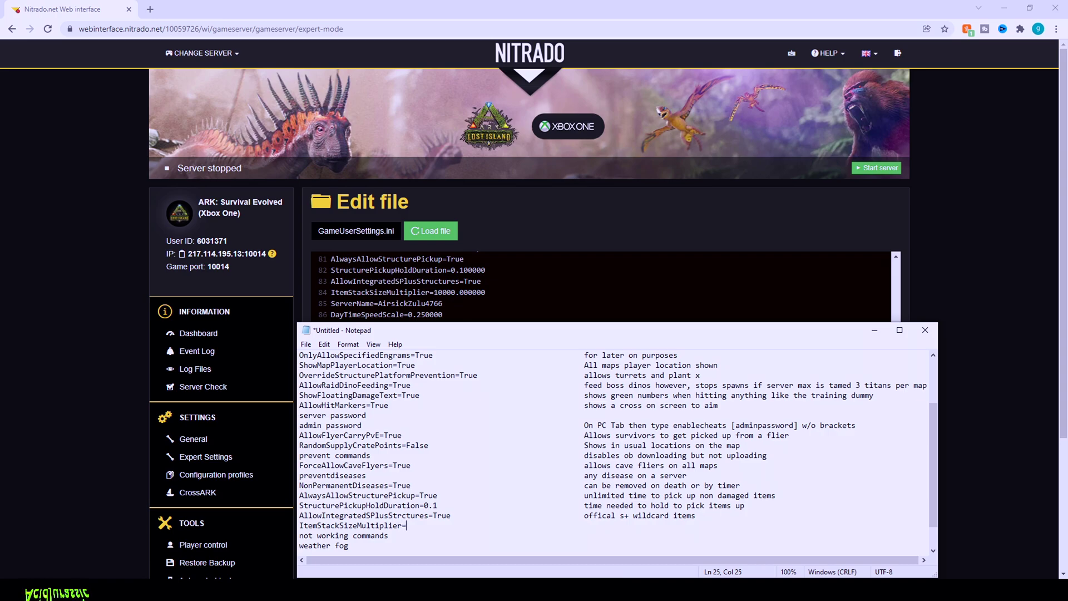
pyautogui.write('=10000')
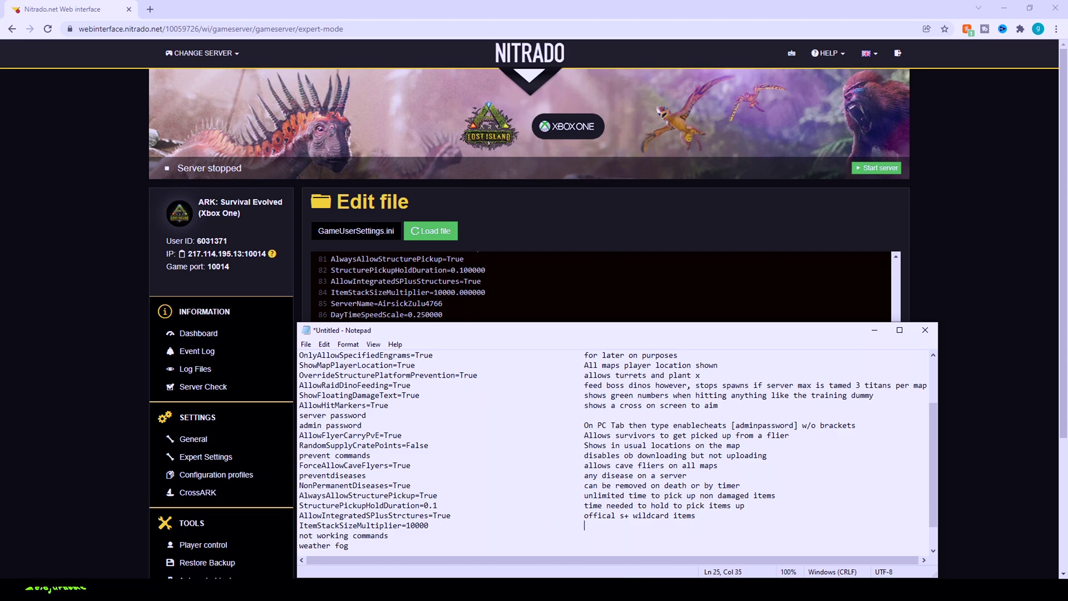
pyautogui.write('allows things like w')
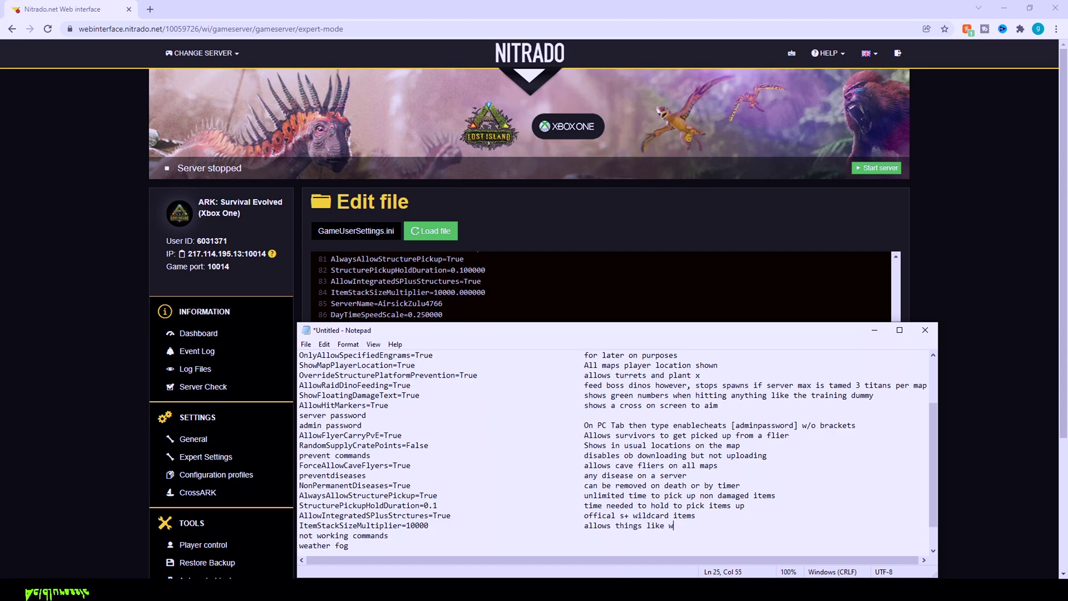
pyautogui.write('ood, berries,')
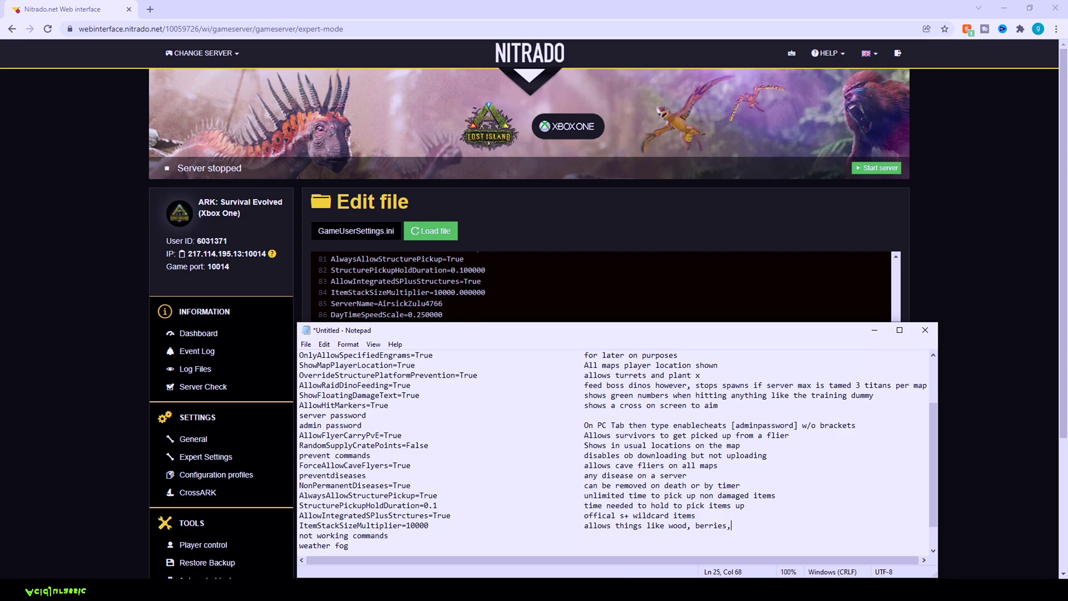
pyautogui.press('BackSpace')
pyautogui.press('BackSpace')
pyautogui.press('BackSpace')
pyautogui.press('BackSpace')
pyautogui.press('BackSpace')
pyautogui.press('BackSpace')
pyautogui.press('BackSpace')
pyautogui.press('BackSpace')
pyautogui.press('BackSpace')
pyautogui.press('BackSpace')
pyautogui.press('BackSpace')
pyautogui.press('BackSpace')
pyautogui.press('BackSpace')
pyautogui.press('BackSpace')
pyautogui.press('BackSpace')
pyautogui.press('BackSpace')
pyautogui.press('BackSpace')
pyautogui.press('BackSpace')
pyautogui.press('BackSpace')
pyautogui.press('BackSpace')
pyautogui.write('any resourc')
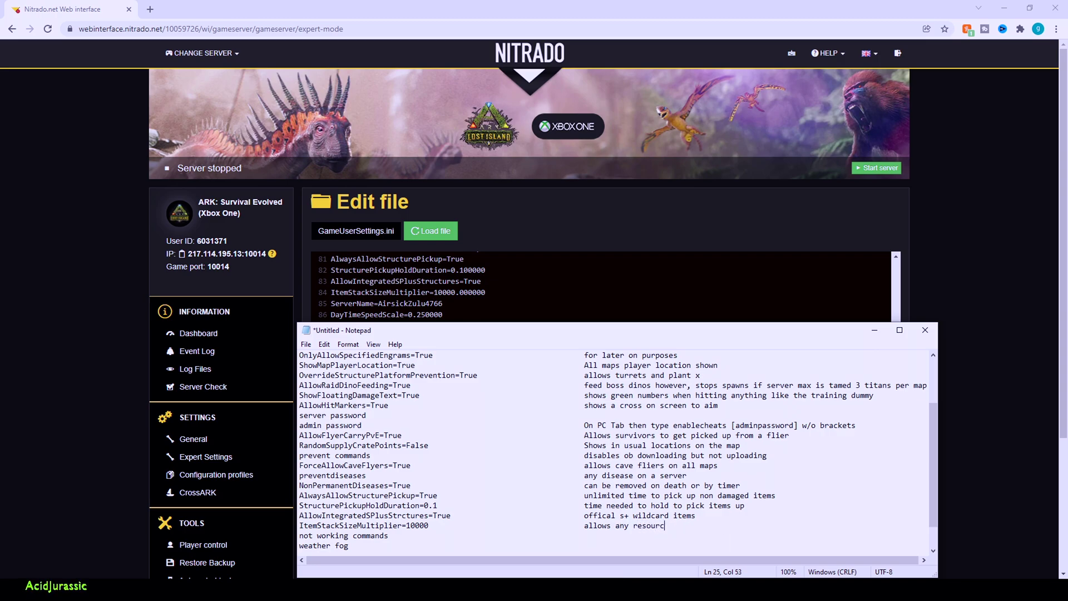
pyautogui.write('e gathered')
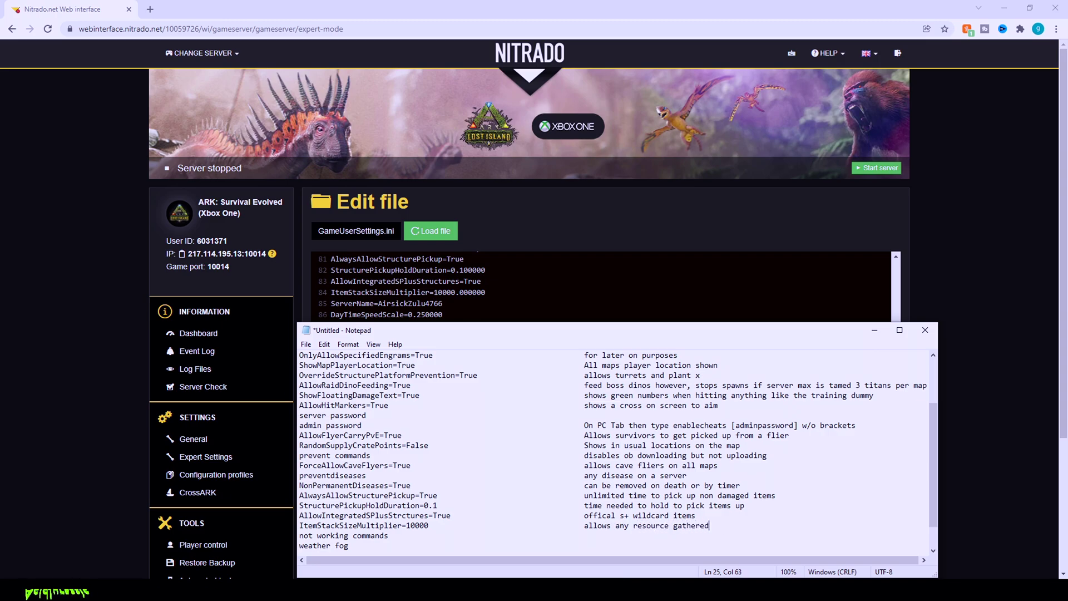
pyautogui.write(' to st')
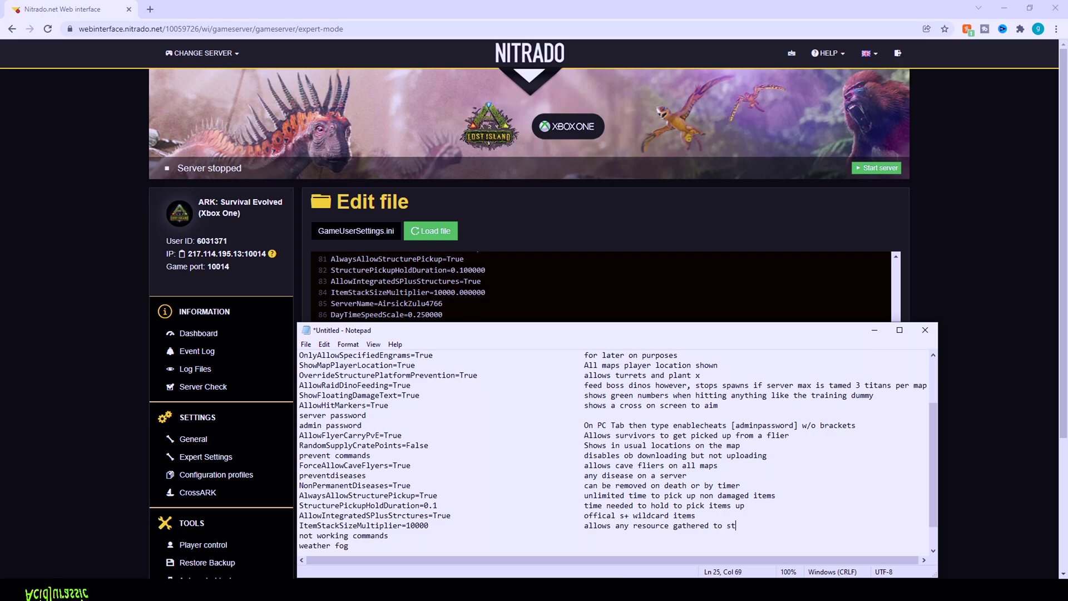
pyautogui.write('ack to thousan')
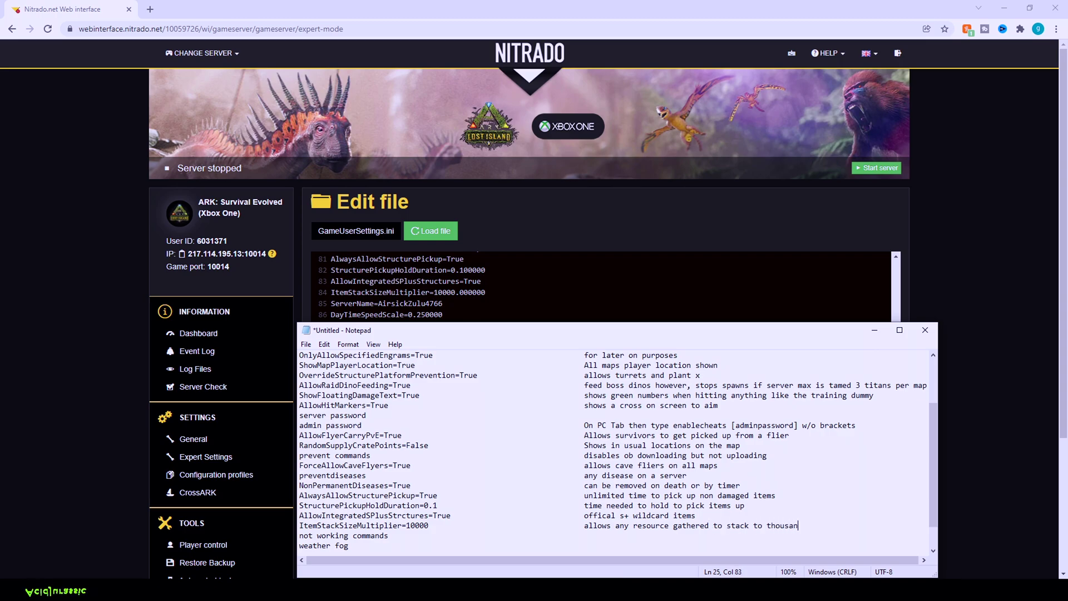
pyautogui.write('d, other commands')
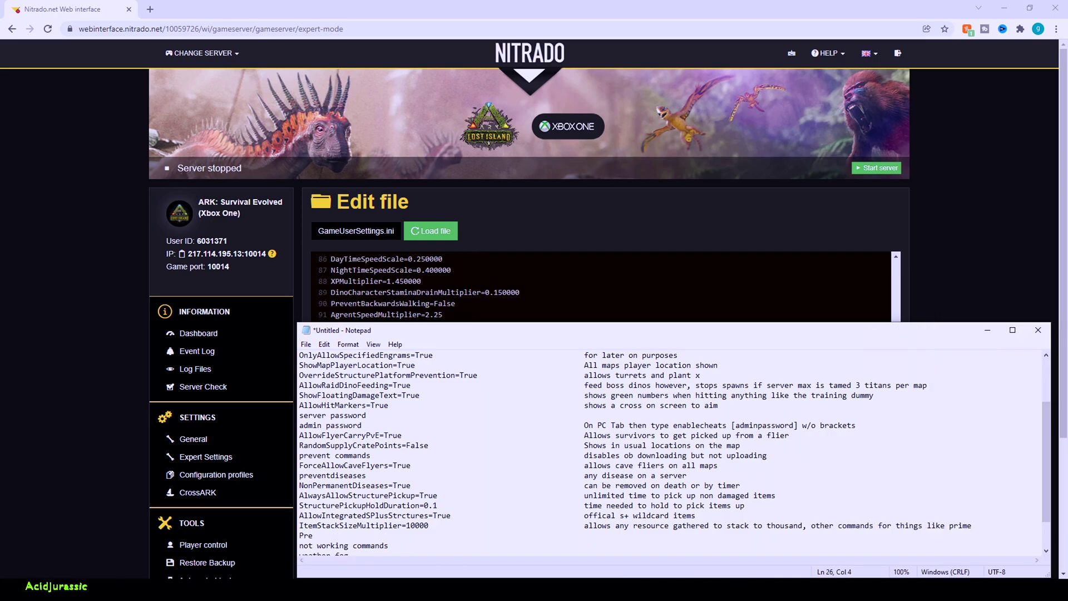
pyautogui.write('eventB')
pyautogui.write('ac')
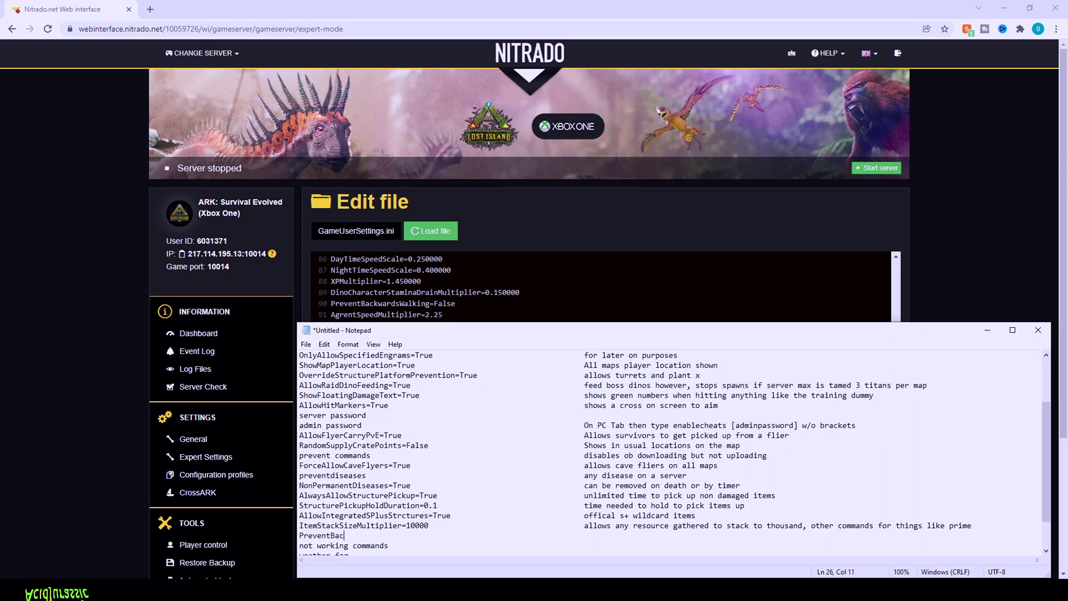
pyautogui.write('vkwards')
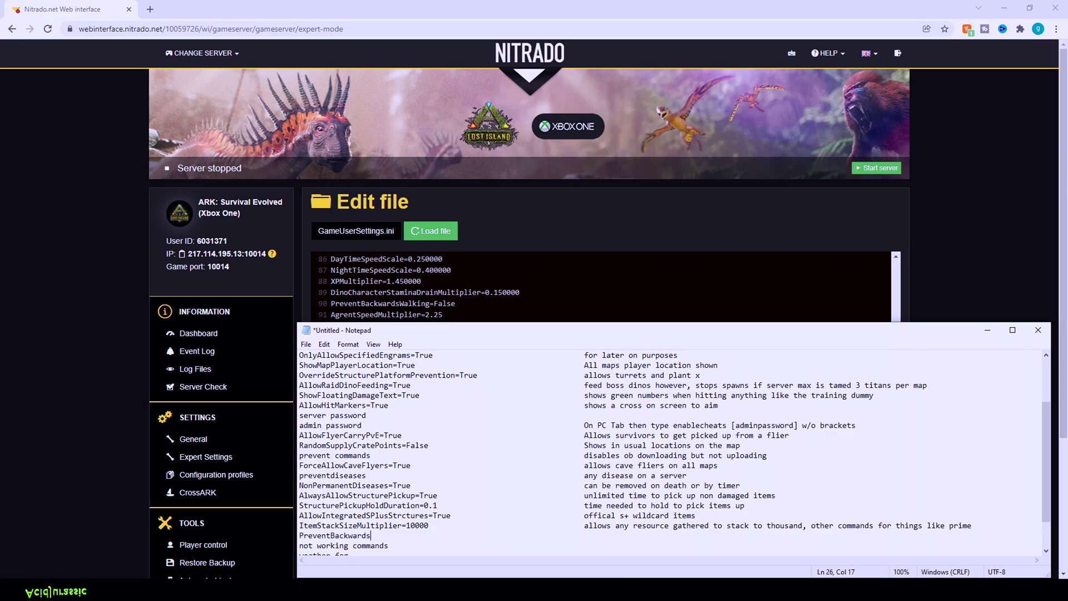
pyautogui.write('Walking-')
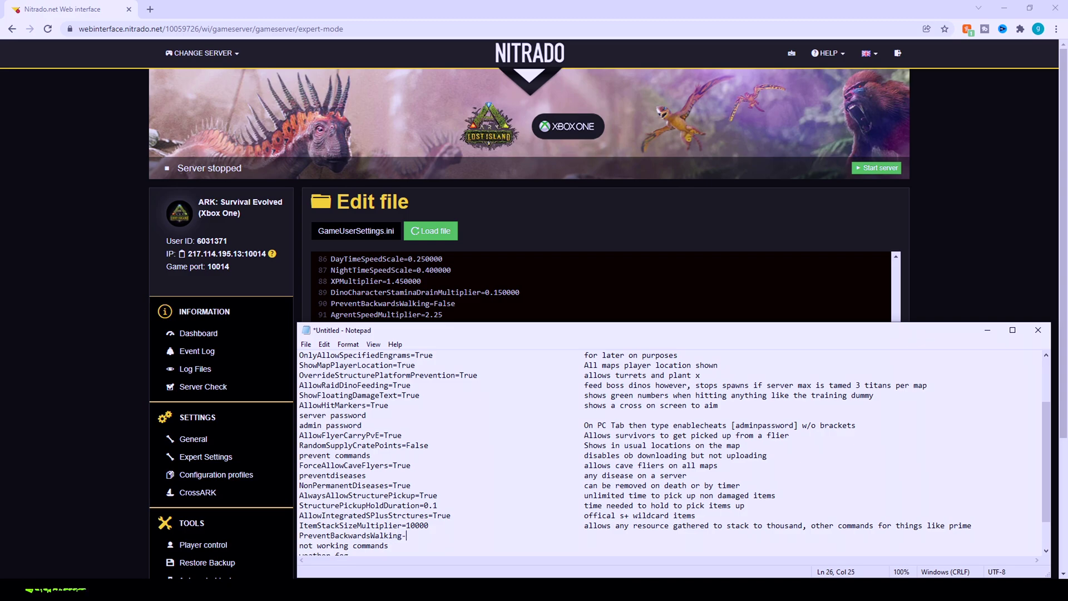
pyautogui.write('=False')
# Step: Note that PreventBackwardsWalking=False disables dinos like snow owls from walking backwards
pyautogui.press('Tab')
pyautogui.press('Tab')
pyautogui.write('disables')
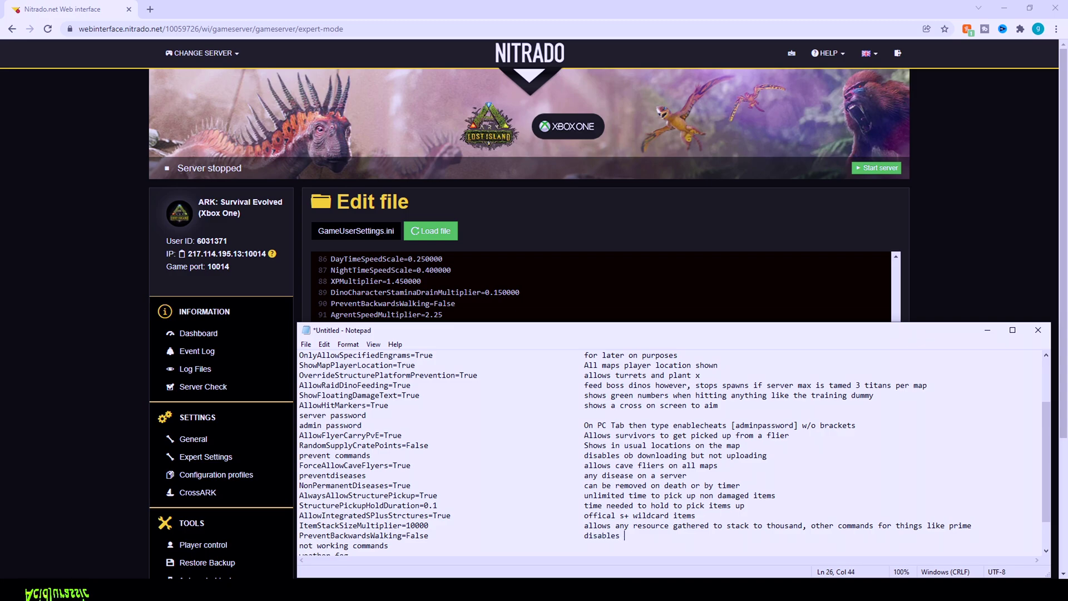
pyautogui.write(' dinos like snow')
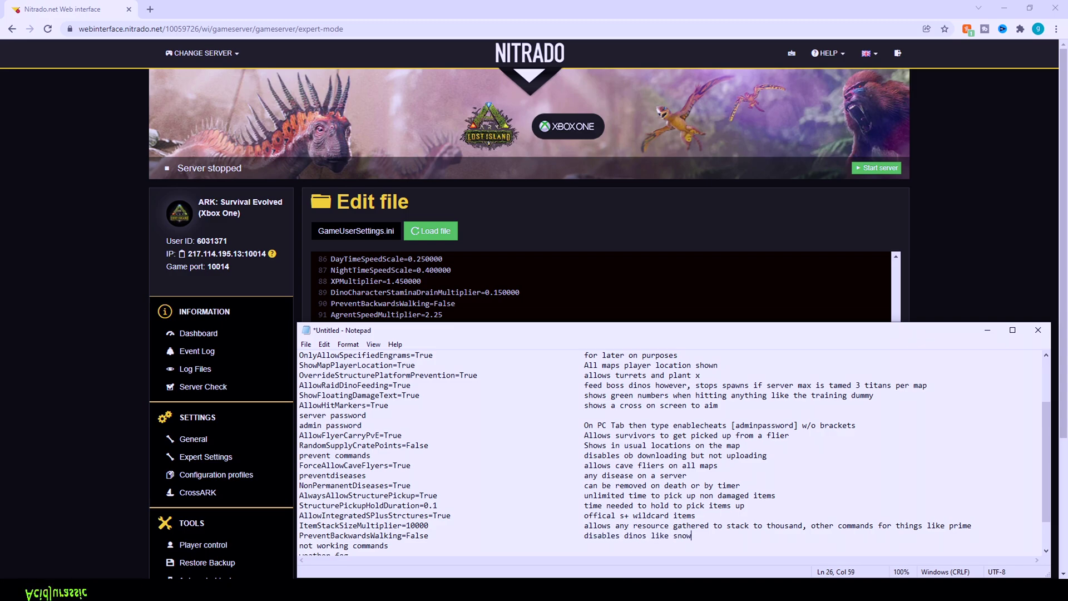
pyautogui.write(' owls from w')
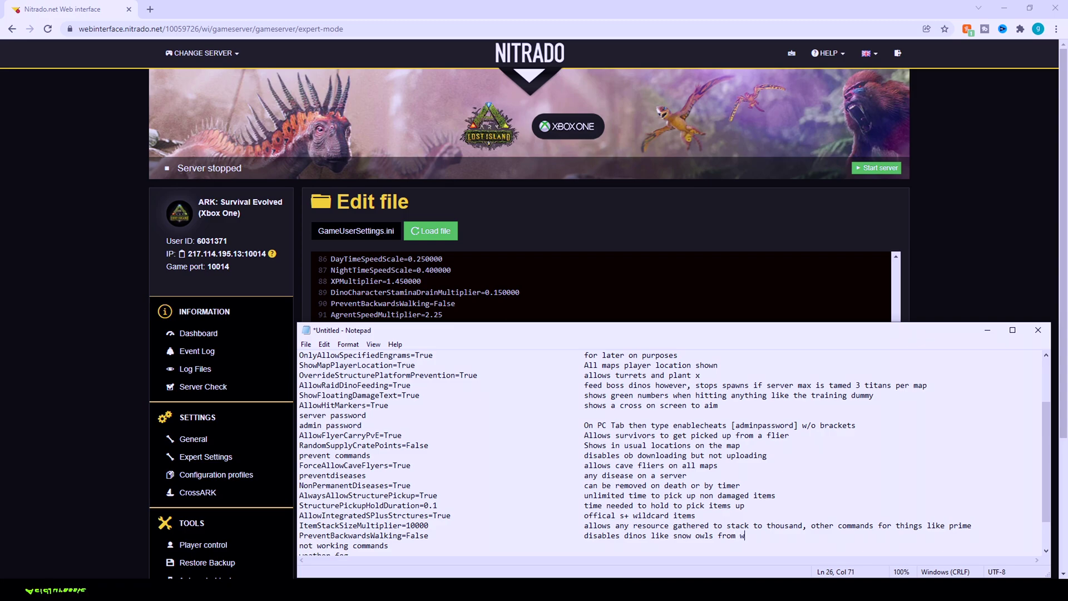
pyautogui.write('alking backw')
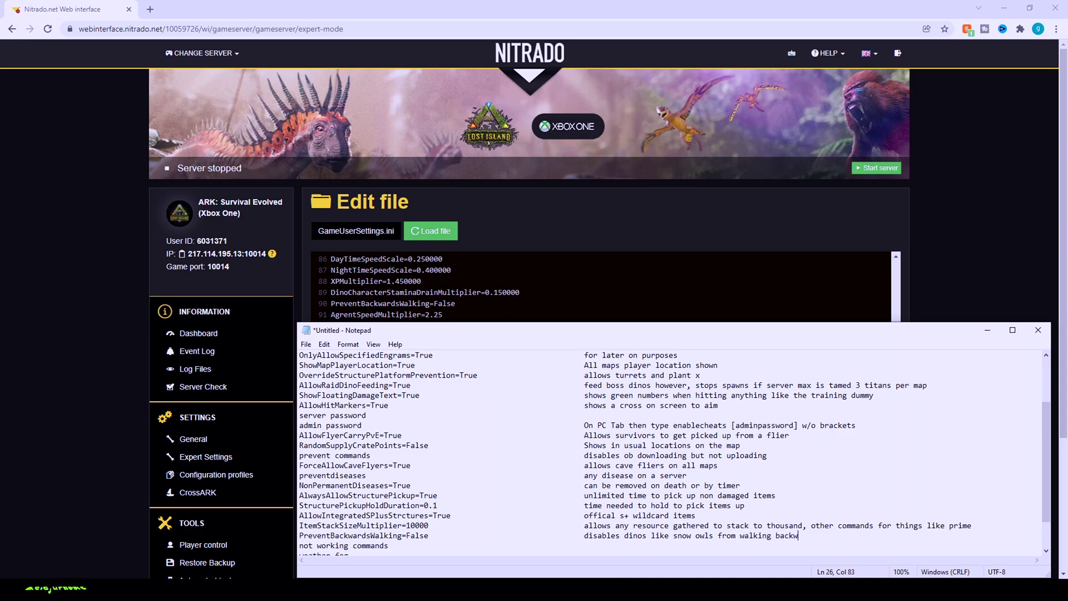
pyautogui.write('ards')
pyautogui.press('Return')
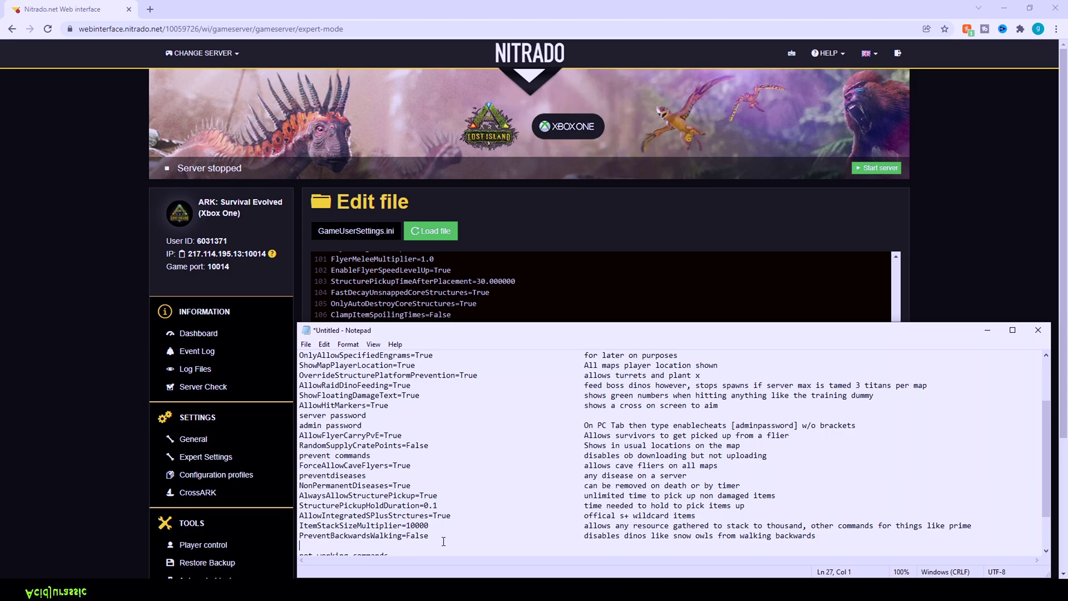
# Step: Add EnableFlyerSpeedLevelUp=True and AllowFlyingStaminaRecovery=True, noted as Quetz stamina regen
pyautogui.write('E')
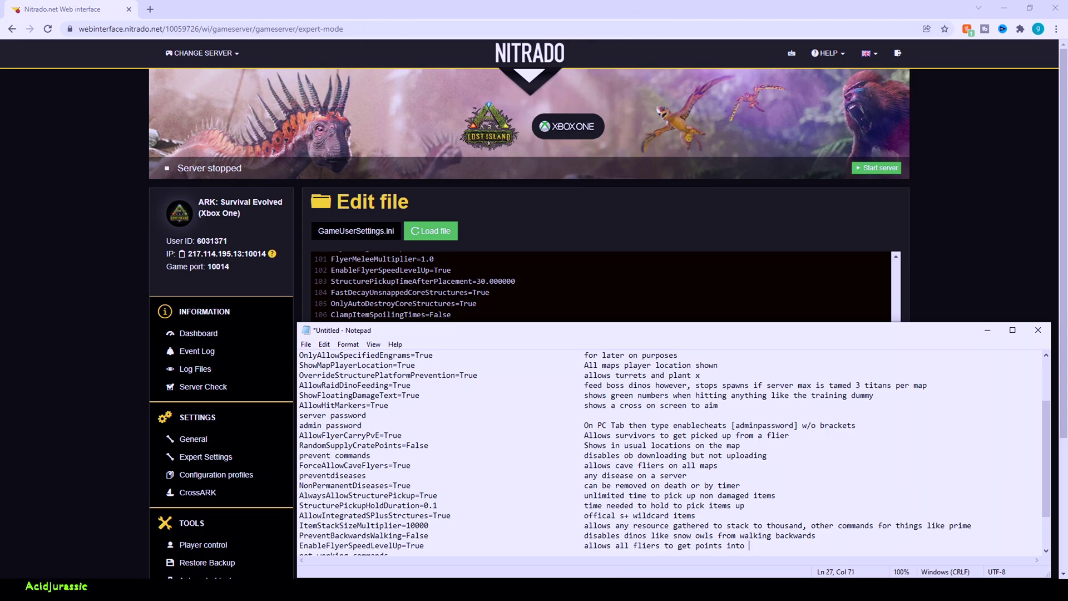
pyautogui.write('spe')
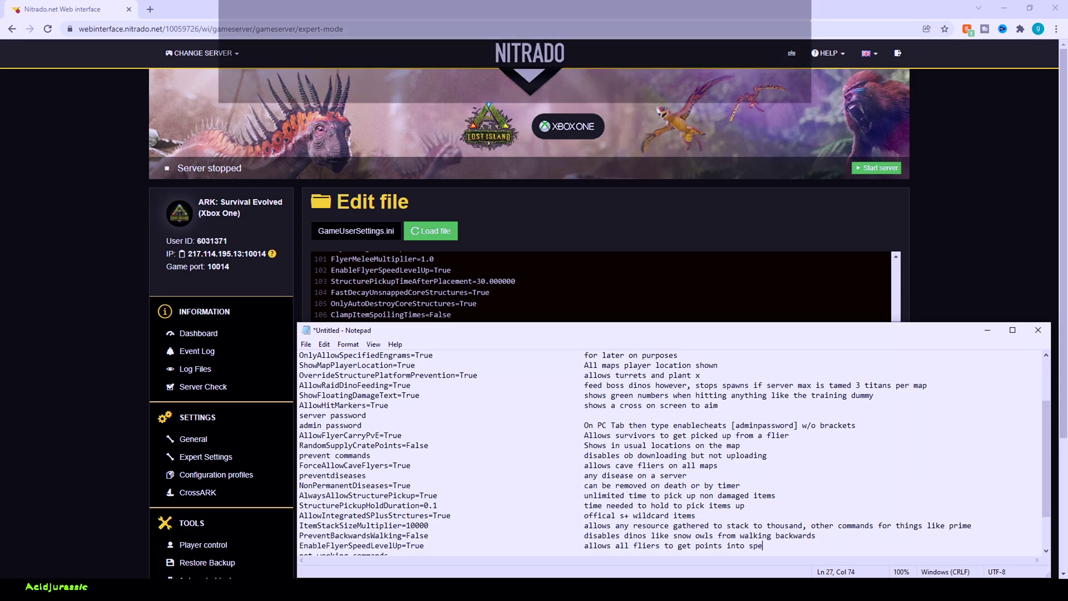
pyautogui.write('ed again')
pyautogui.press('Return')
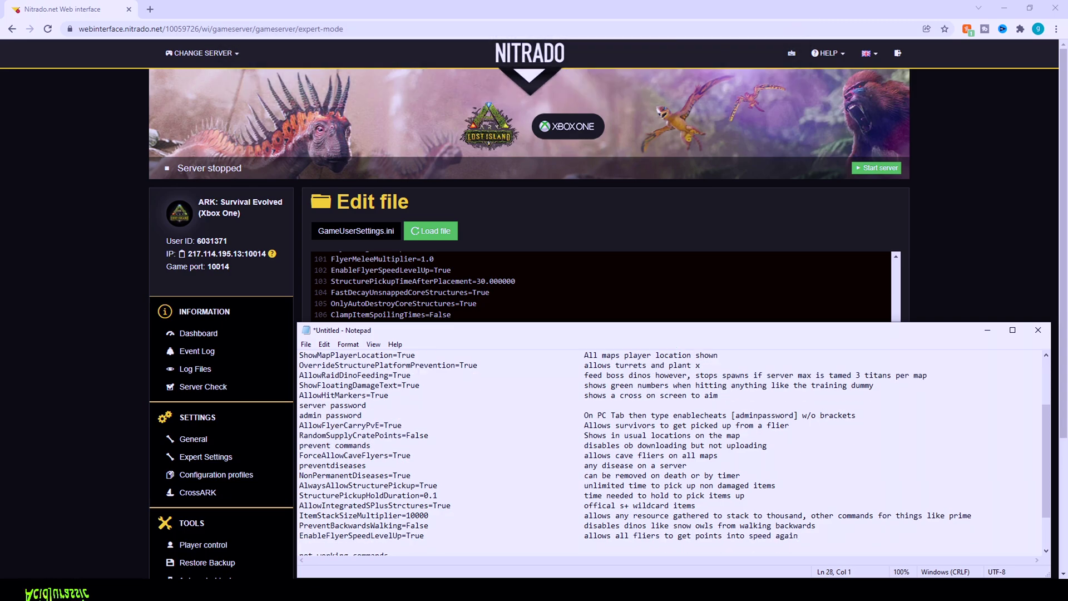
pyautogui.scroll(-2, 601, 287)
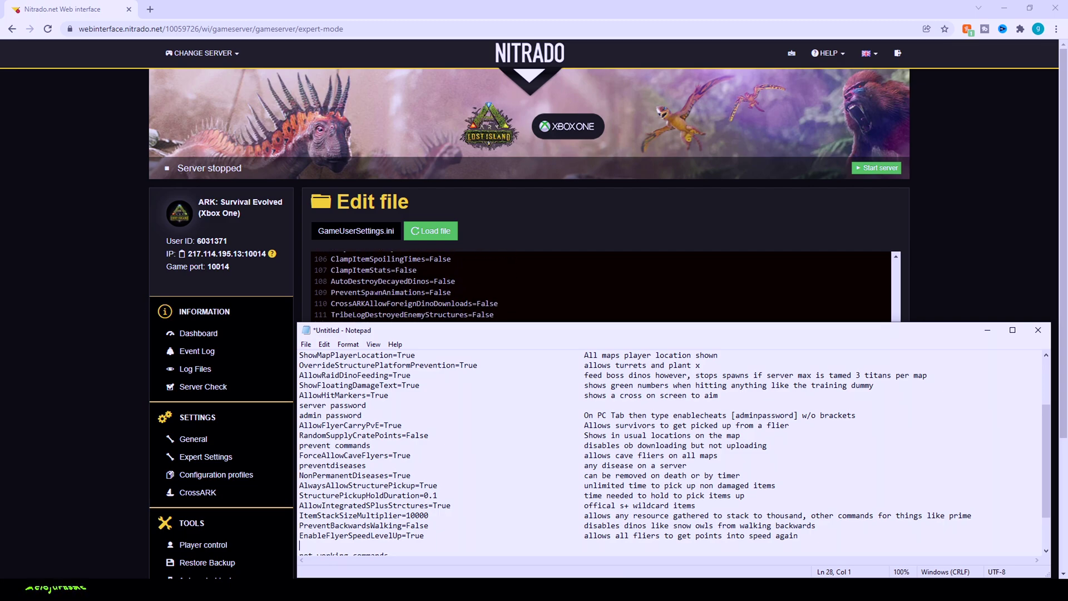
pyautogui.scroll(-2, 376, 292)
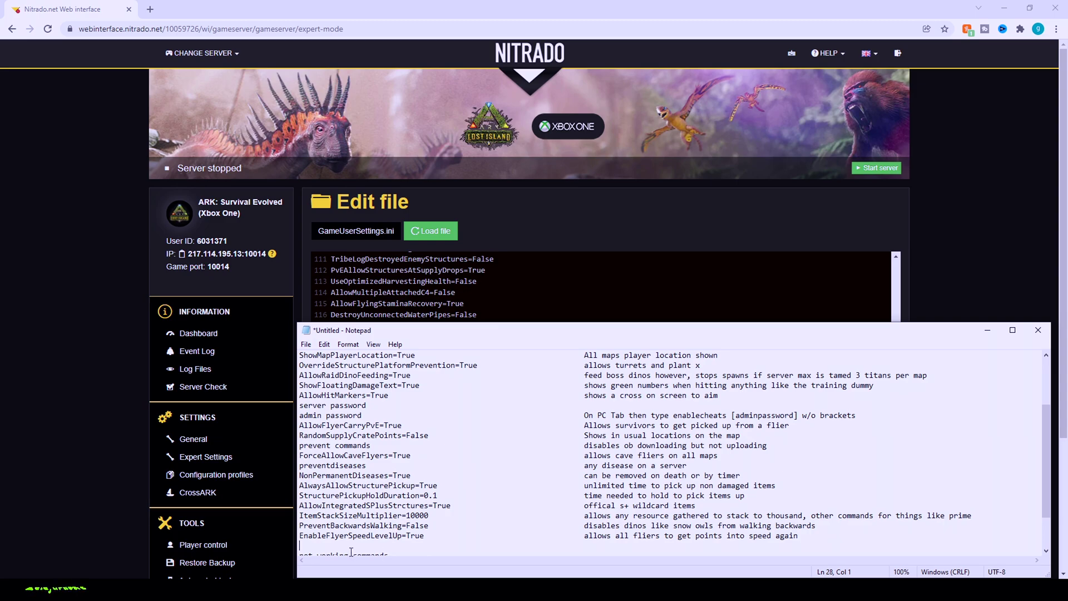
pyautogui.write('AllowFlyingS')
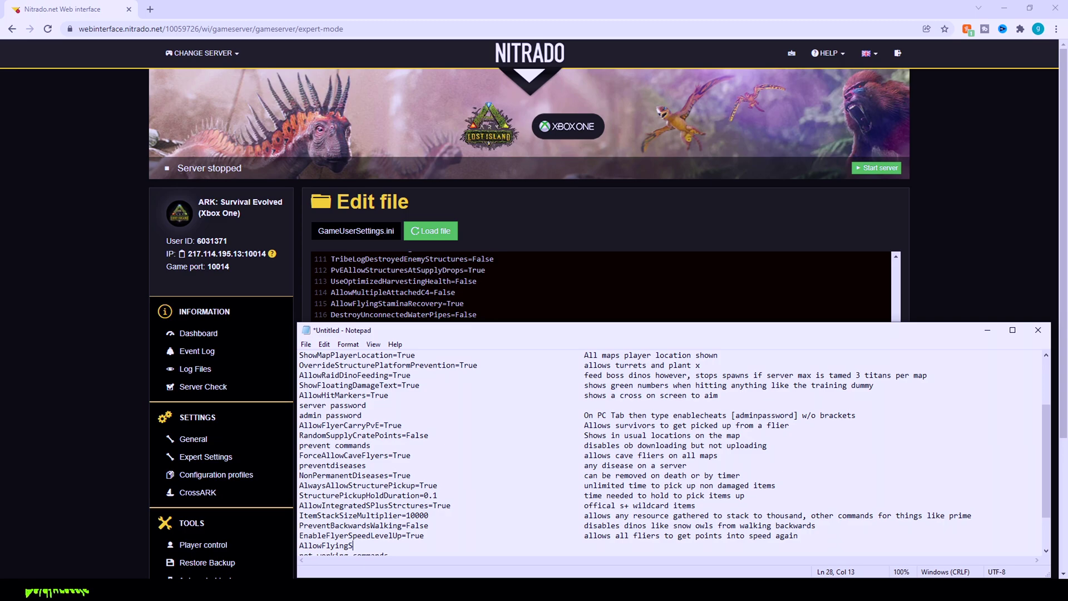
pyautogui.write('taminaRec')
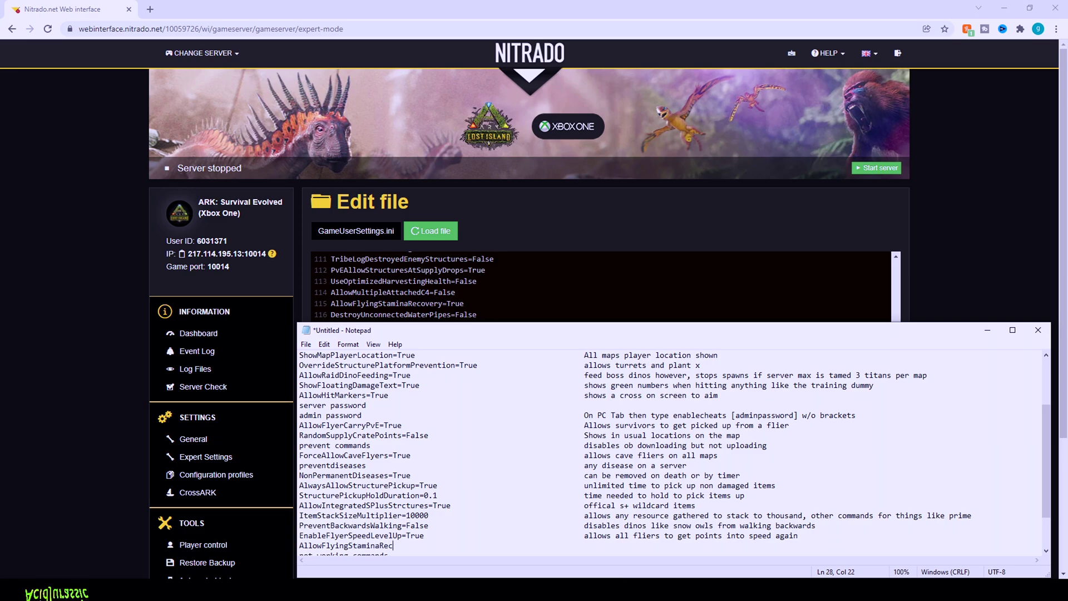
pyautogui.write('overy')
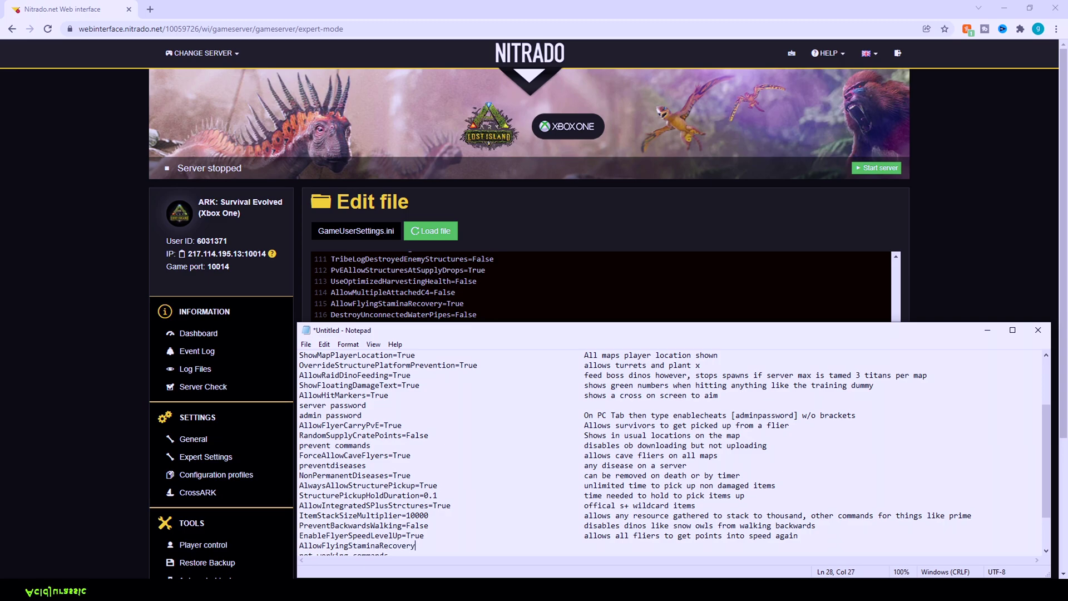
pyautogui.write('=True                                 Q')
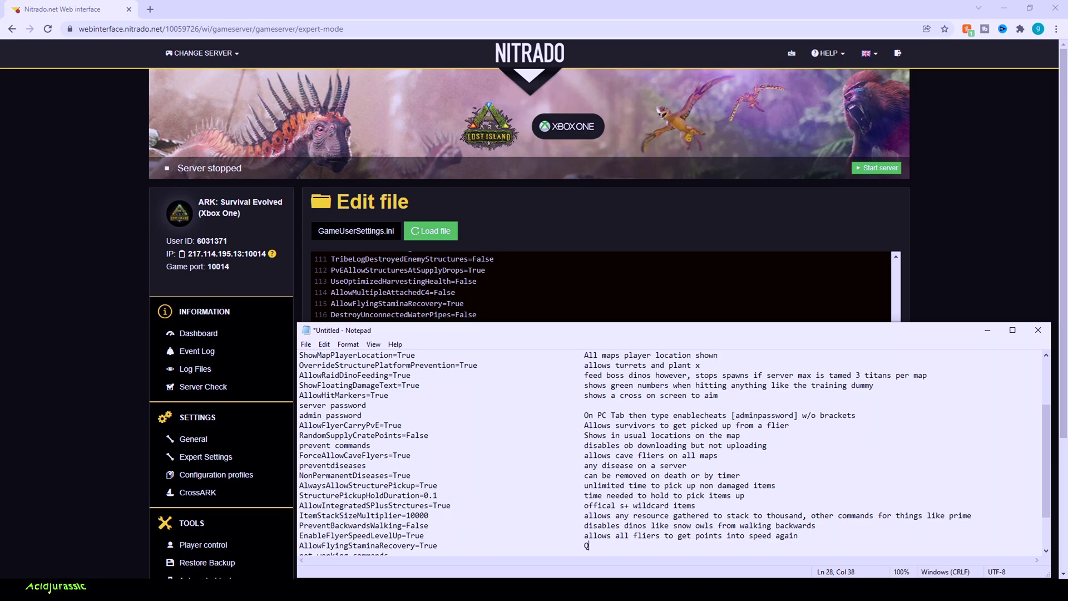
pyautogui.write('uetz stamina r')
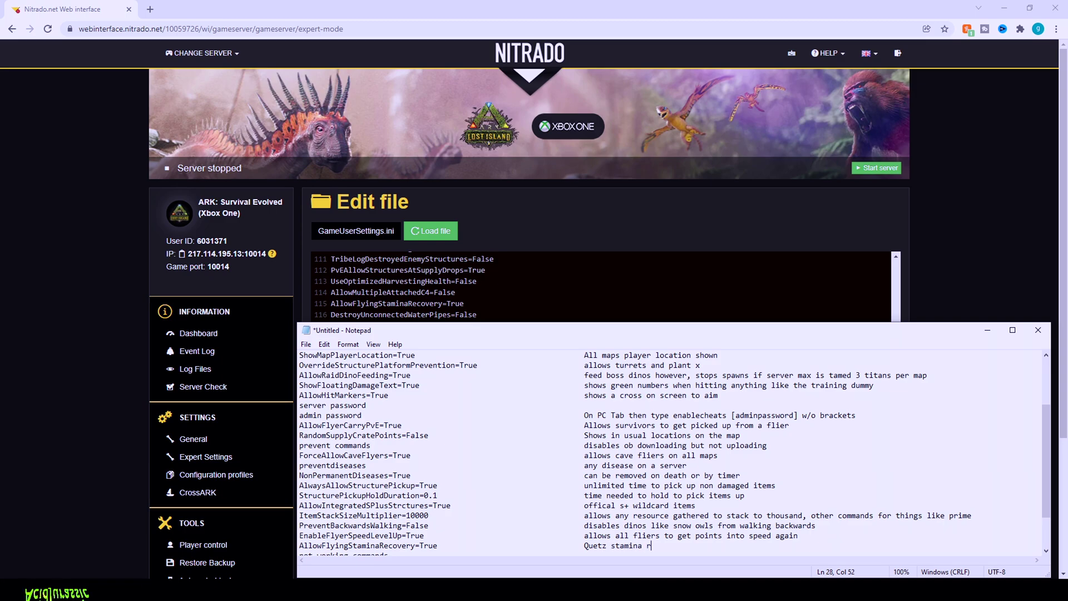
pyautogui.write('egen when off saddle')
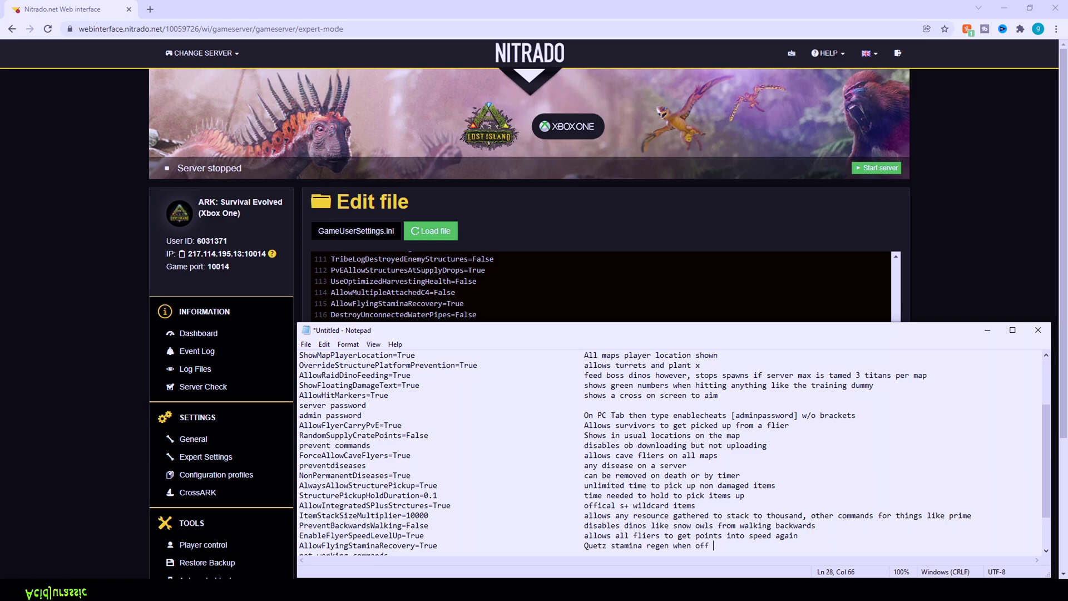
pyautogui.press('Return')
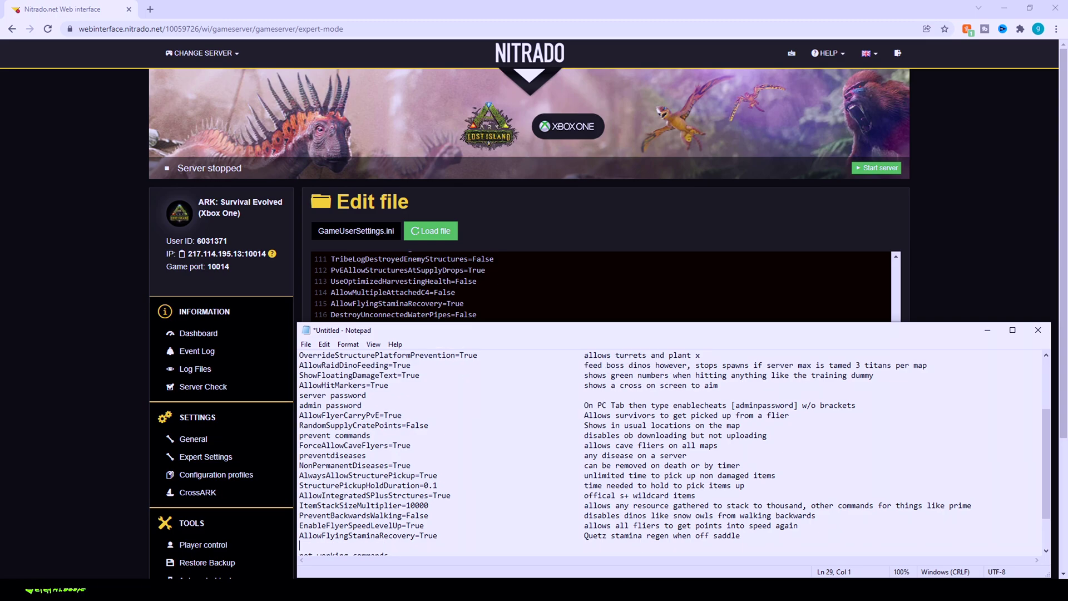
# Step: Add DestroyUnconnectedWaterPipes=False, noting true breaks unconnected pipes after the decay period
pyautogui.scroll(-1, 601, 286)
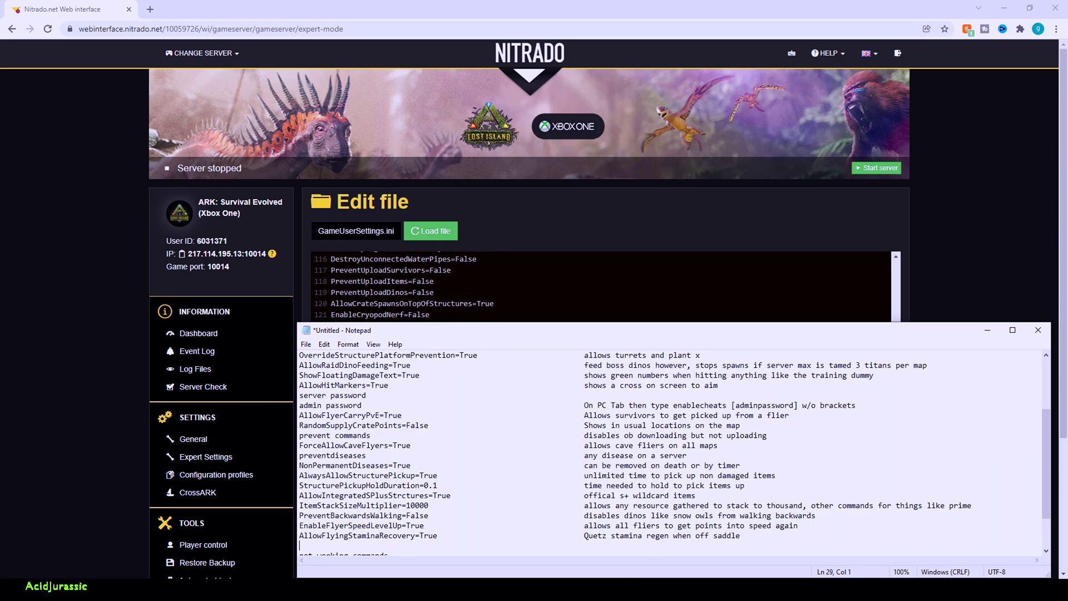
pyautogui.write('D')
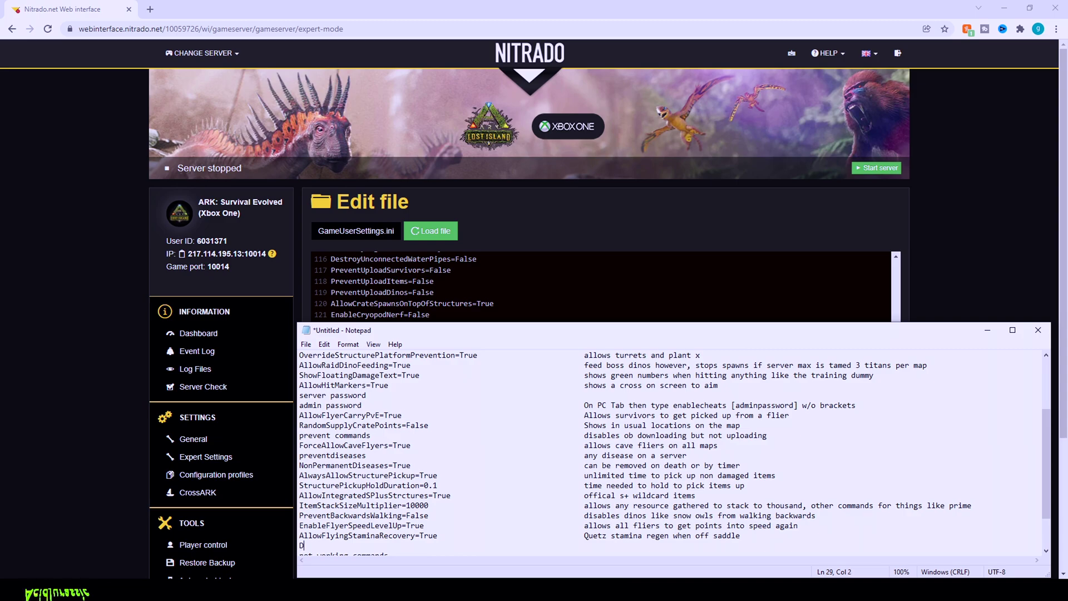
pyautogui.write('estroyU')
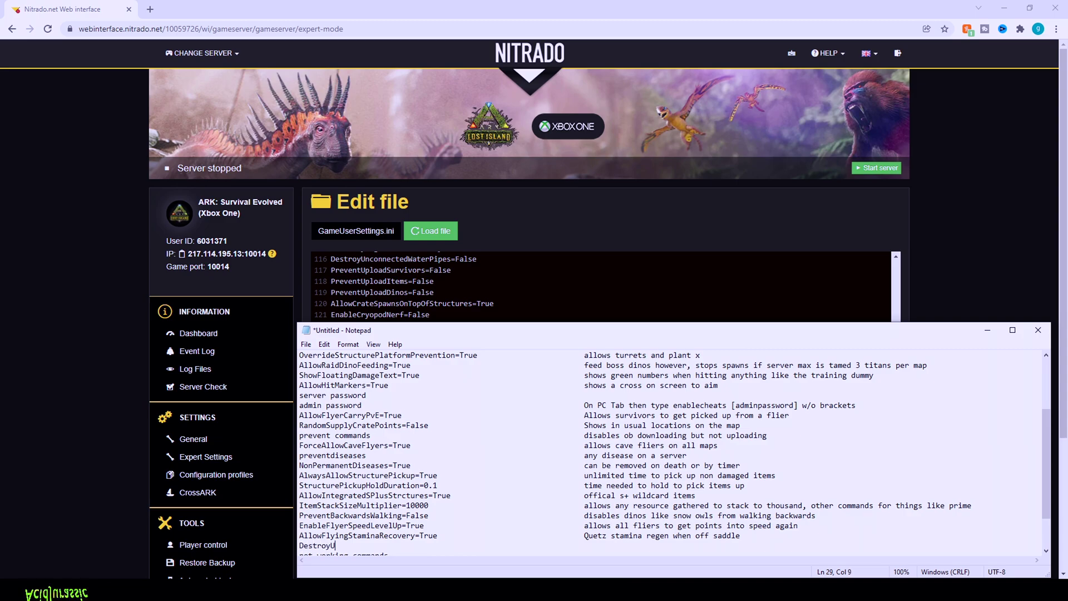
pyautogui.write('nconnect')
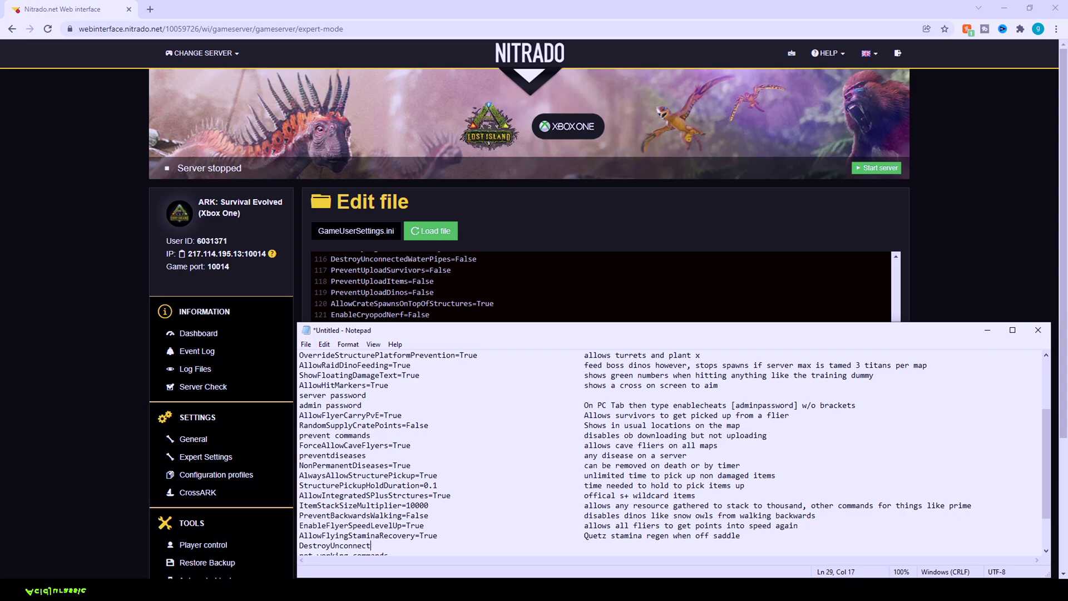
pyautogui.write('edWaterPipes=')
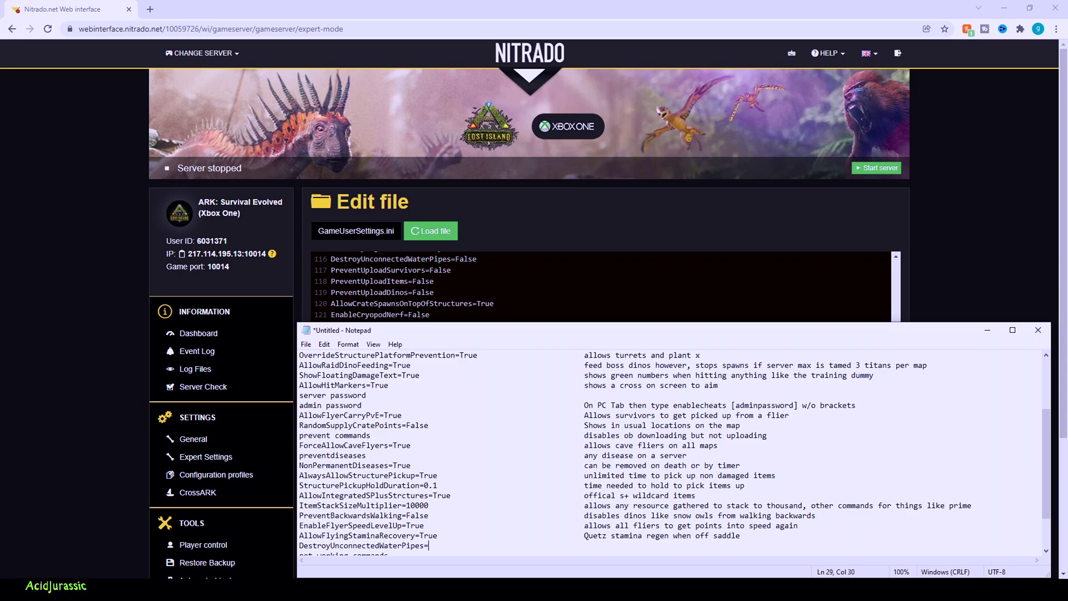
pyautogui.write('False\t\t\t\t')
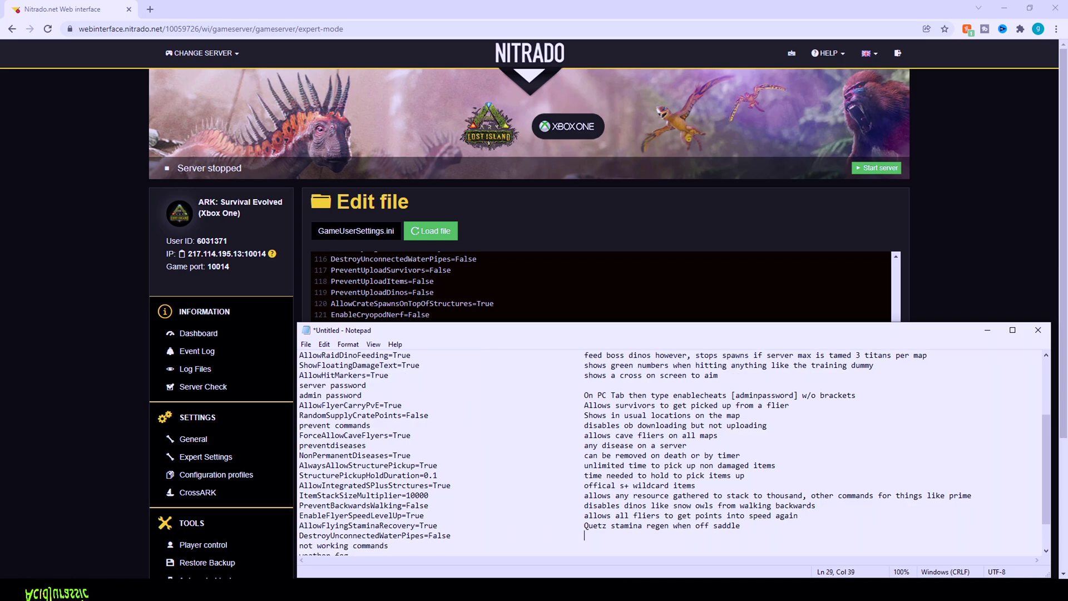
pyautogui.write('if true ')
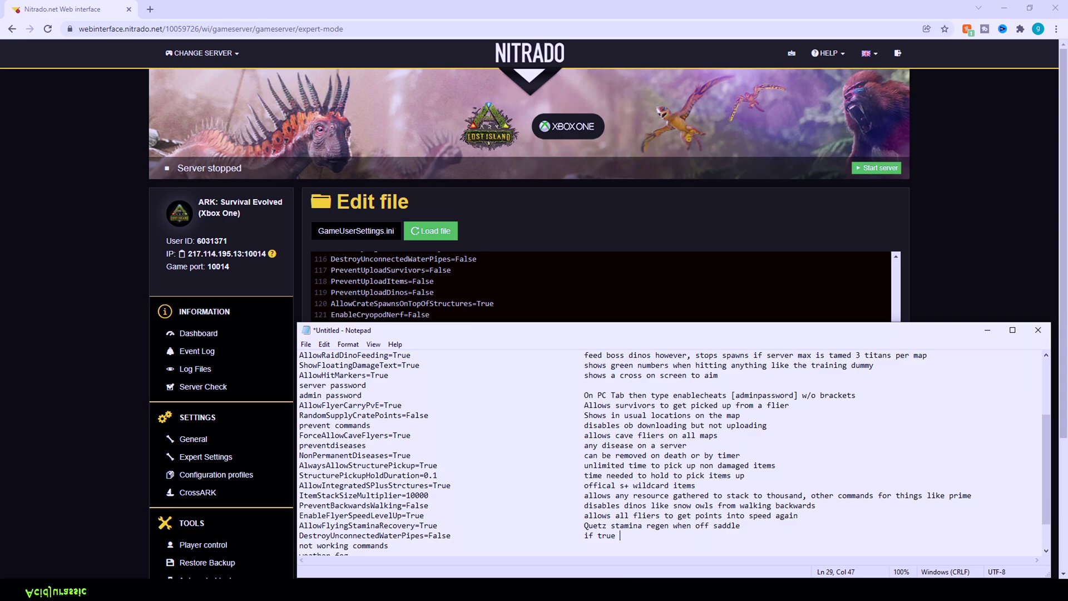
pyautogui.write('breaks any')
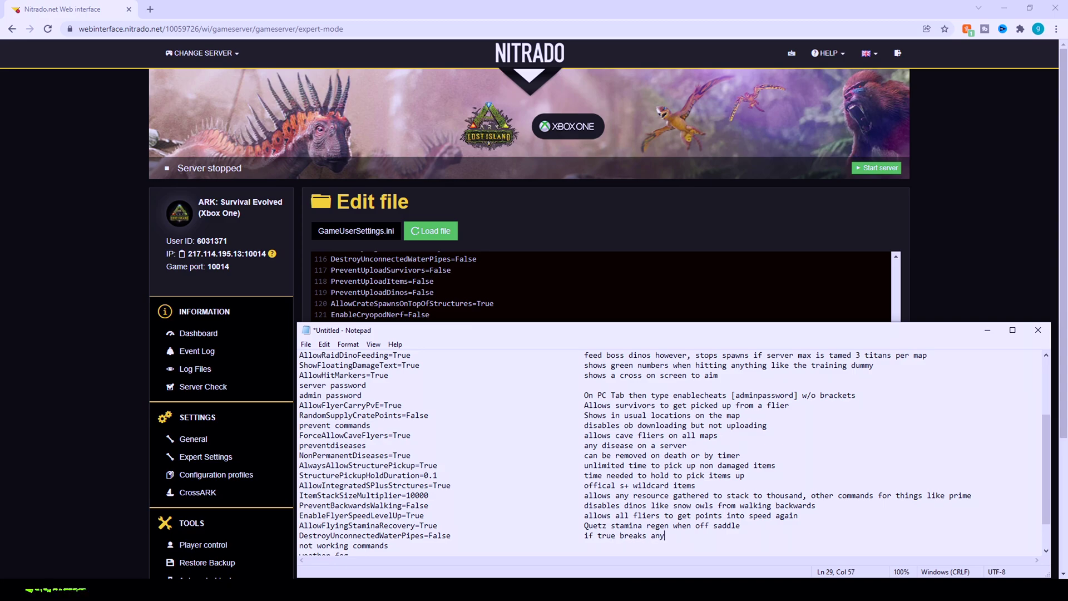
pyautogui.write(' pipes not con')
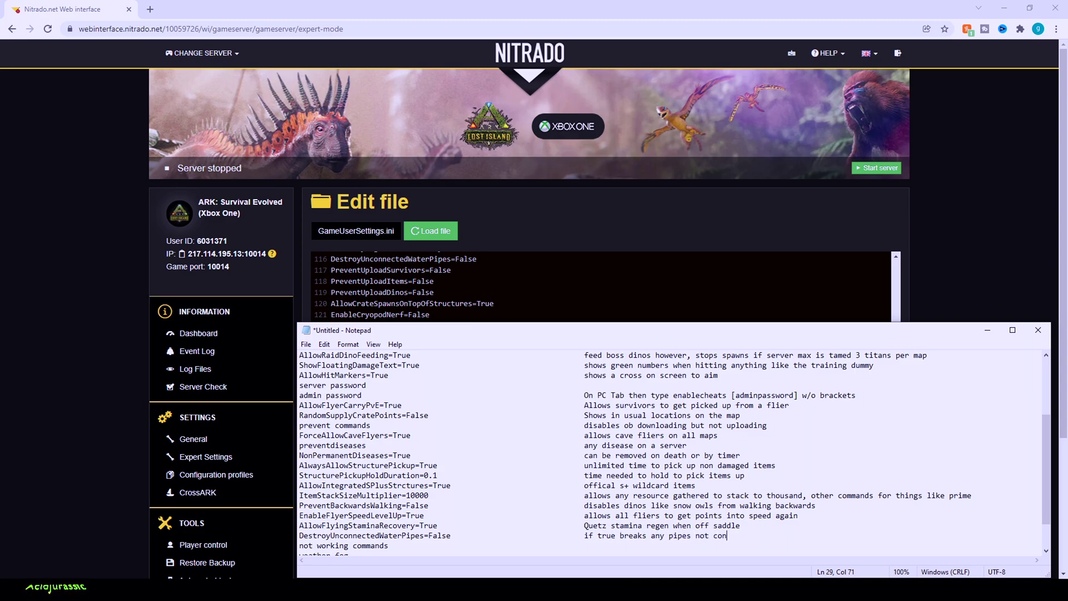
pyautogui.write('nected after the decay period on the server has ended')
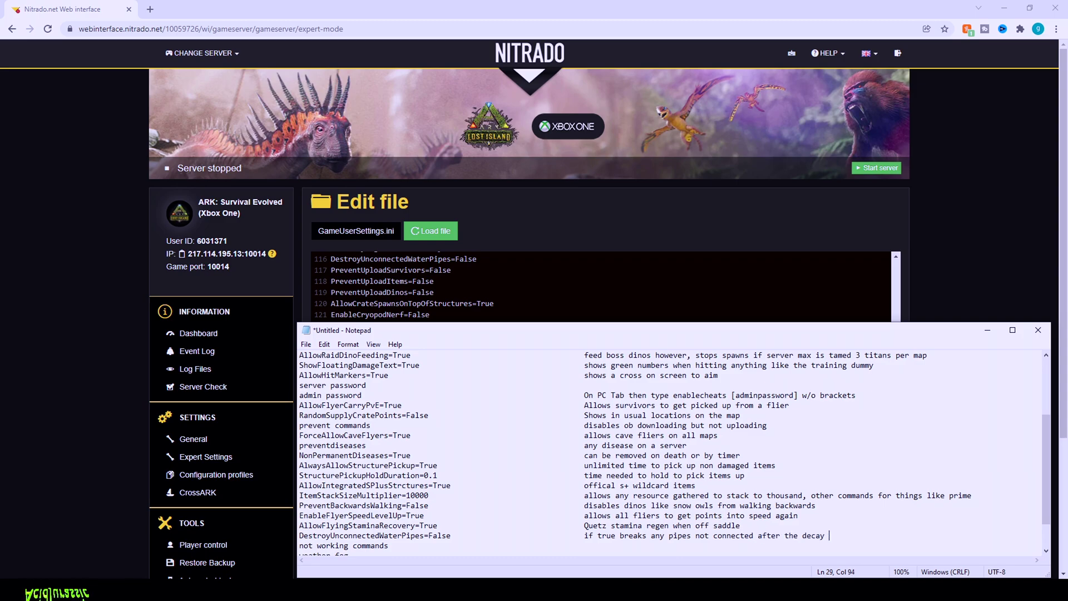
pyautogui.press('Return')
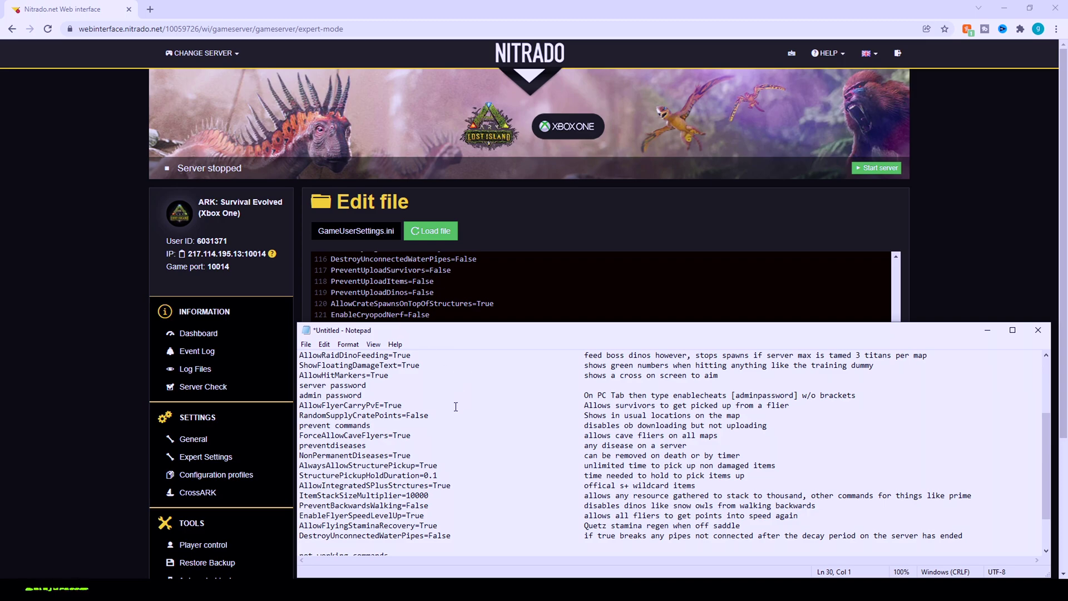
# Step: Add EnableCryopodNerf=False with the note 'removes cryo sickness from server'
pyautogui.write('En')
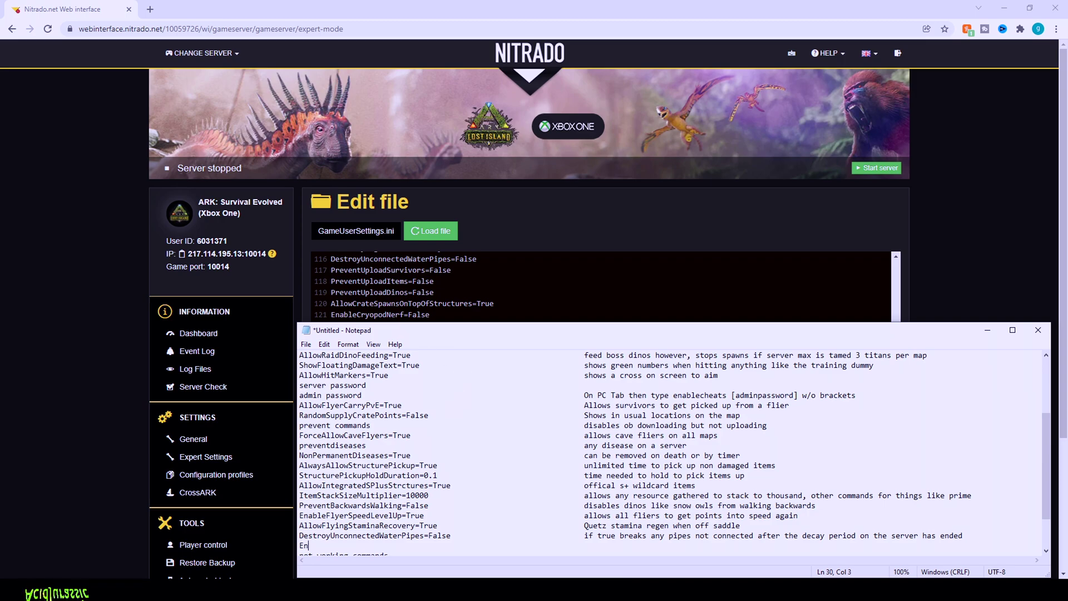
pyautogui.write('ableCry')
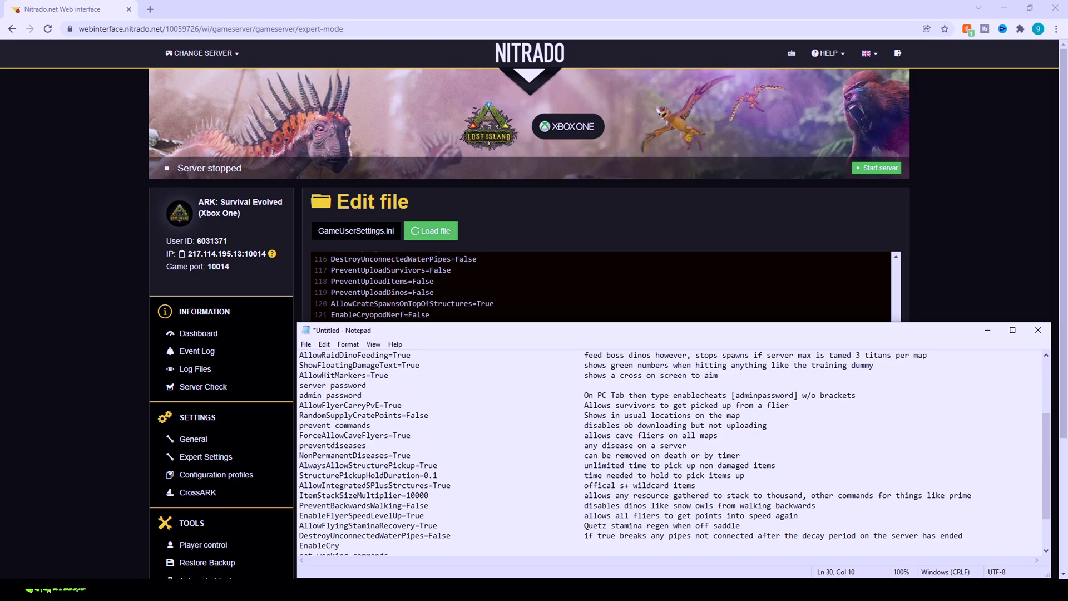
pyautogui.write('opodNerf')
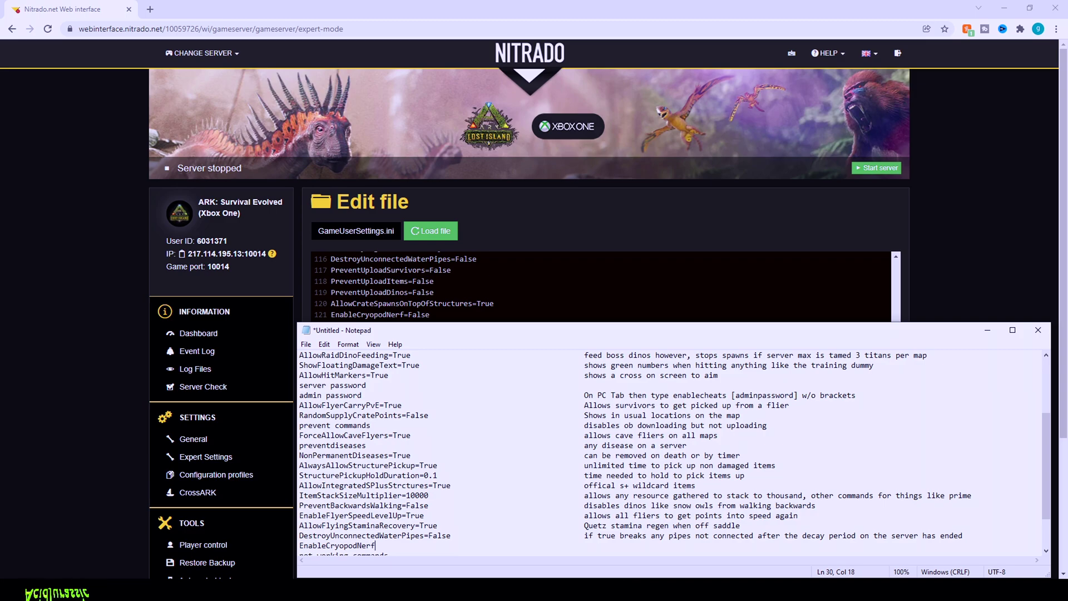
pyautogui.write('=False')
pyautogui.press('Tab')
pyautogui.write('removes cry')
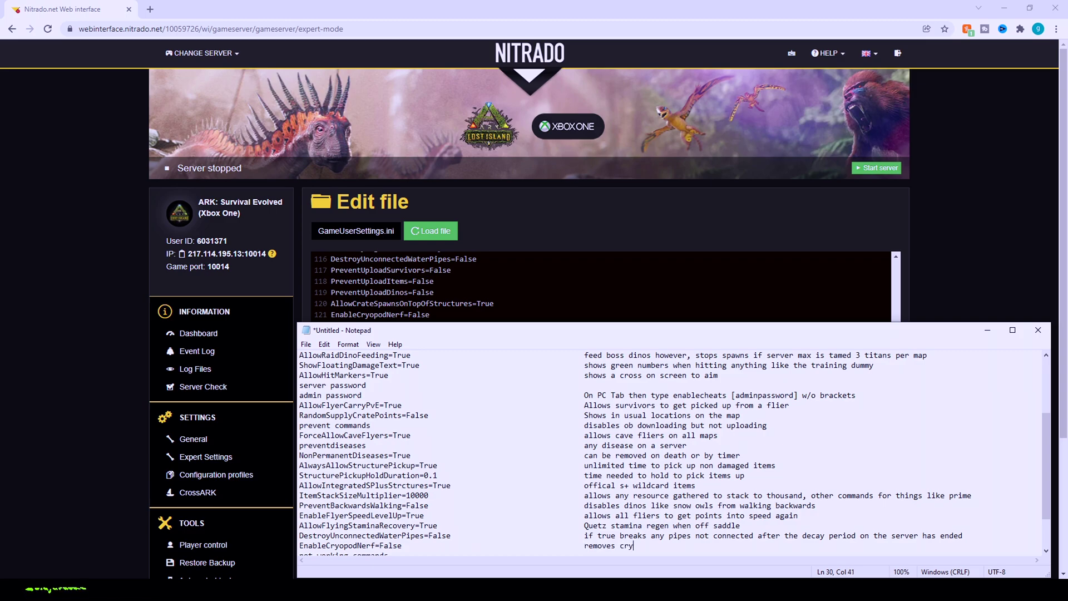
pyautogui.write('o sickness from server')
pyautogui.press('Return')
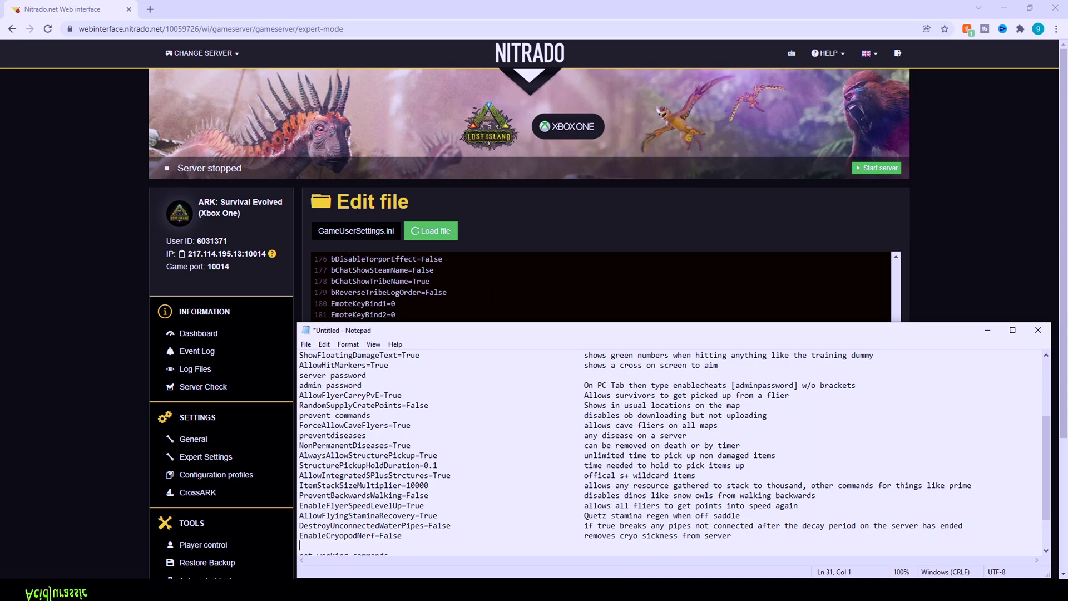
pyautogui.moveTo(270, 395); pyautogui.dragTo(221, 387)
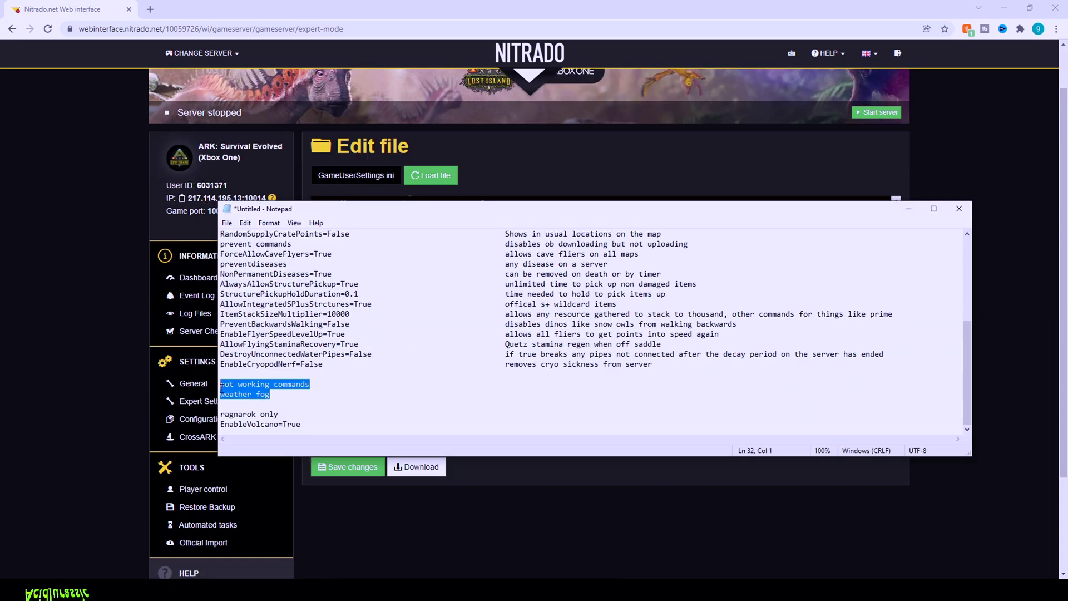
# Step: Append 'on lost island' to the weather fog entry under the not working commands
pyautogui.click(347, 397)
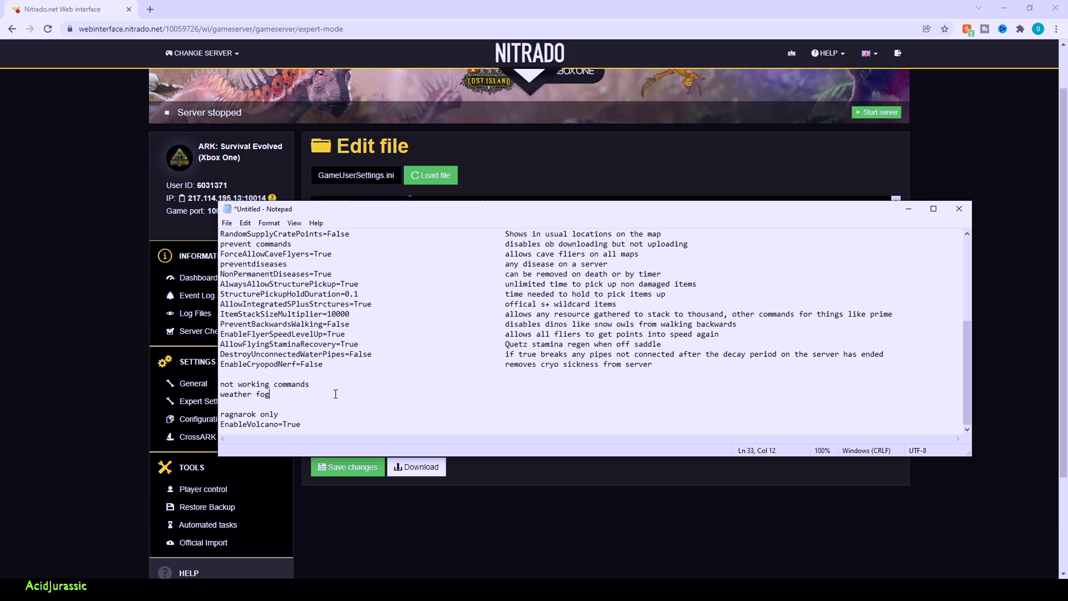
pyautogui.write('on ')
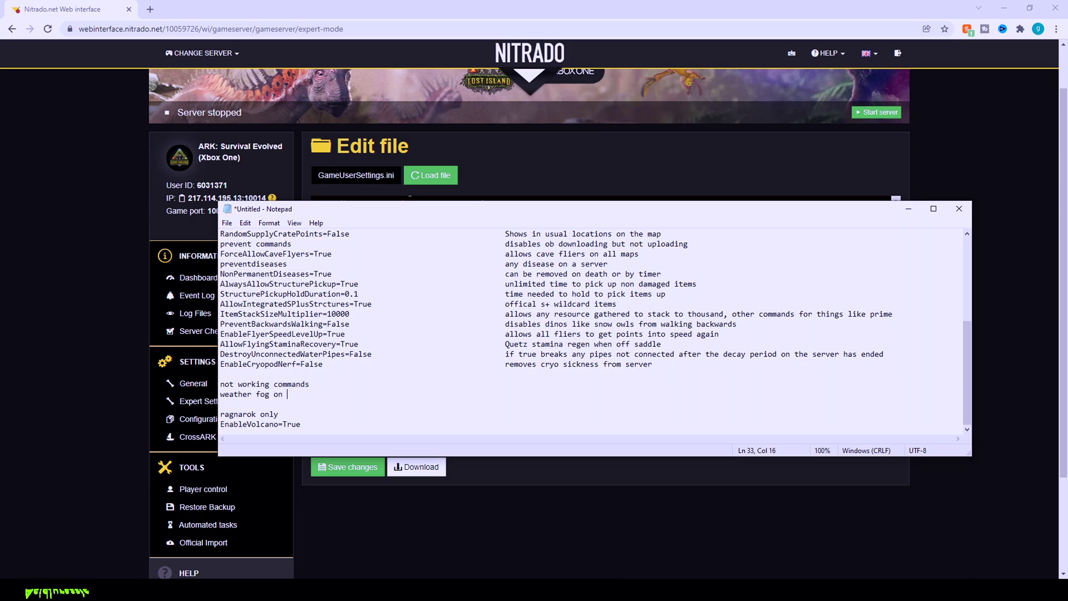
pyautogui.write('lost island')
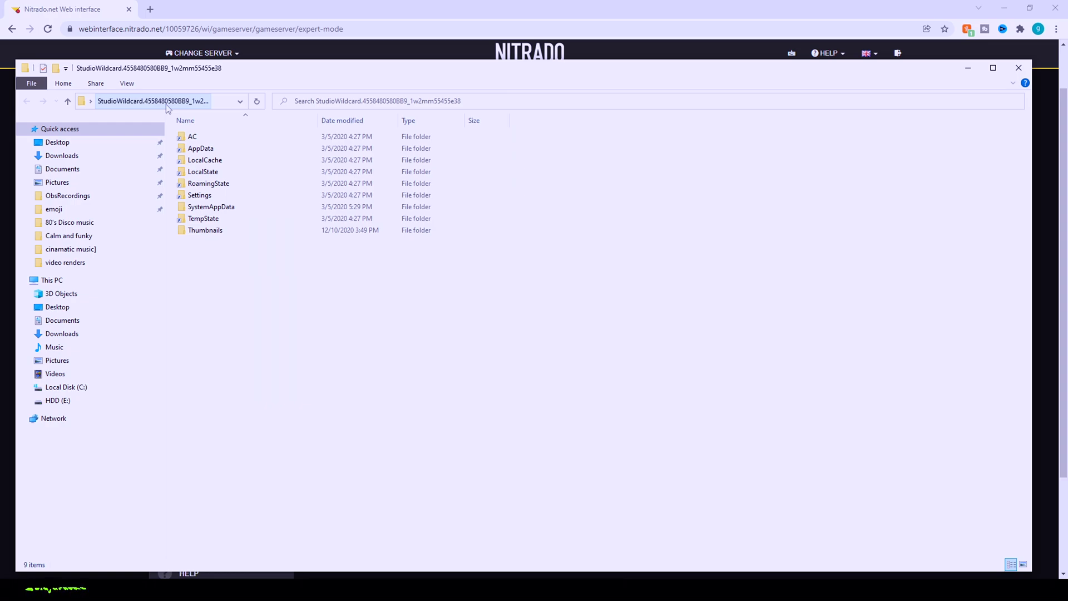
# Step: Browse into LocalState > Saved > UWPConfig > UWP to reveal the game's configuration files
pyautogui.doubleClick(225, 174)
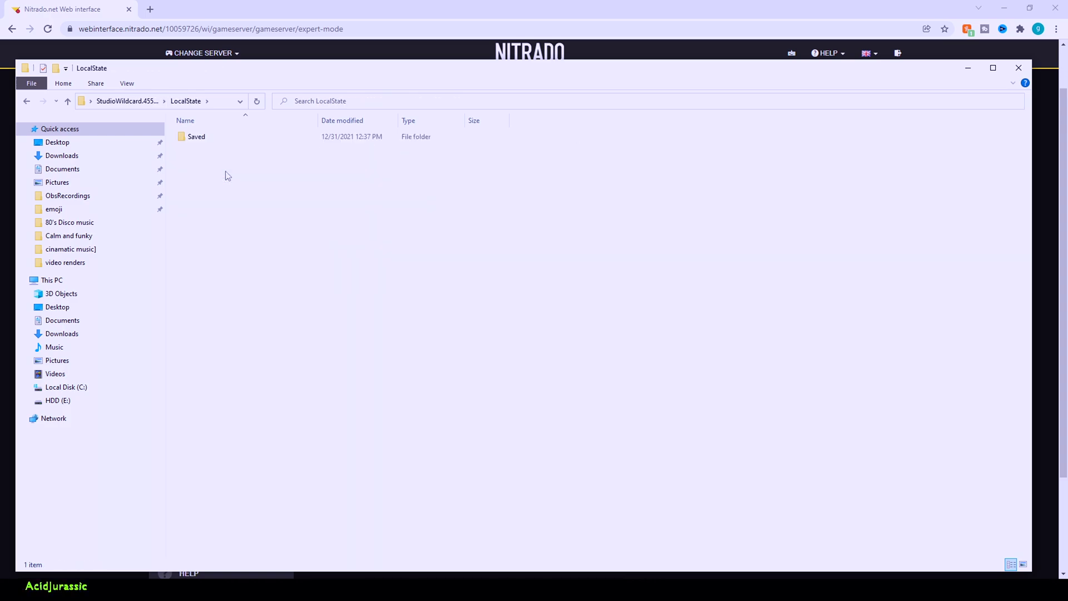
pyautogui.doubleClick(212, 139)
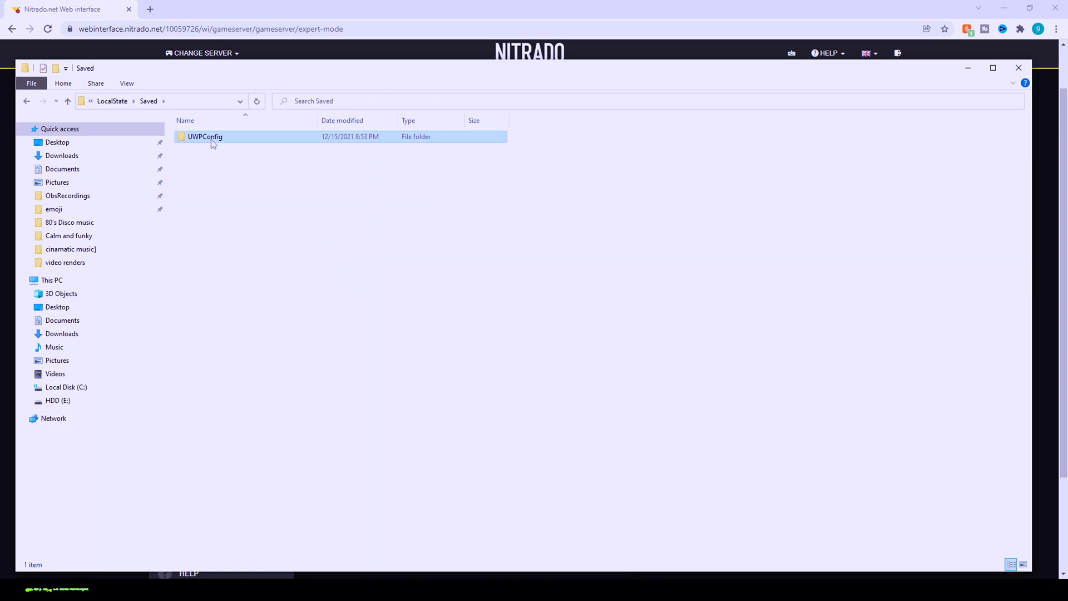
pyautogui.doubleClick(212, 139)
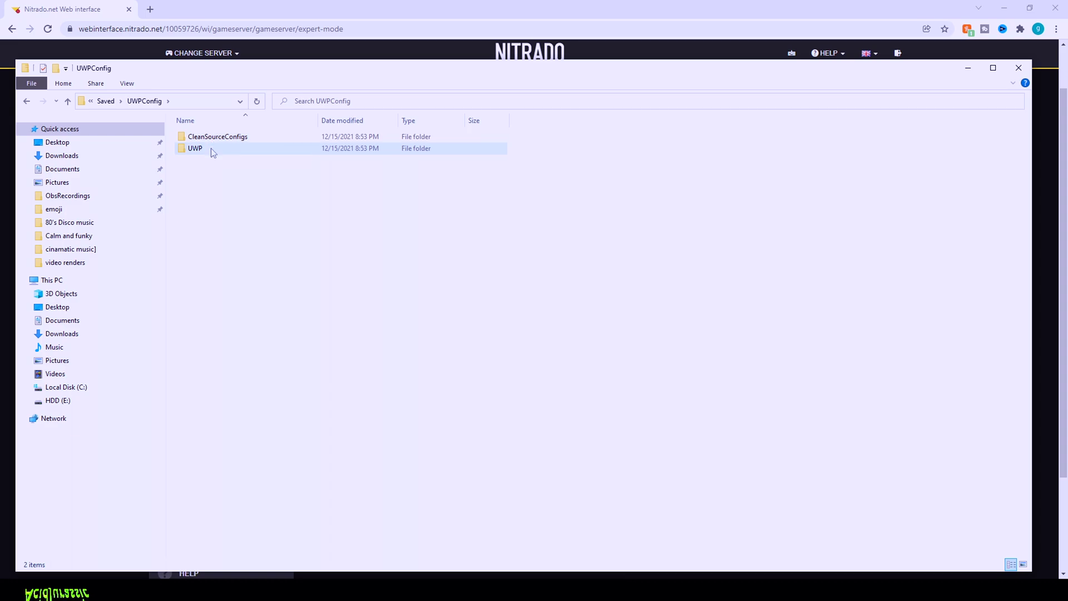
pyautogui.doubleClick(211, 148)
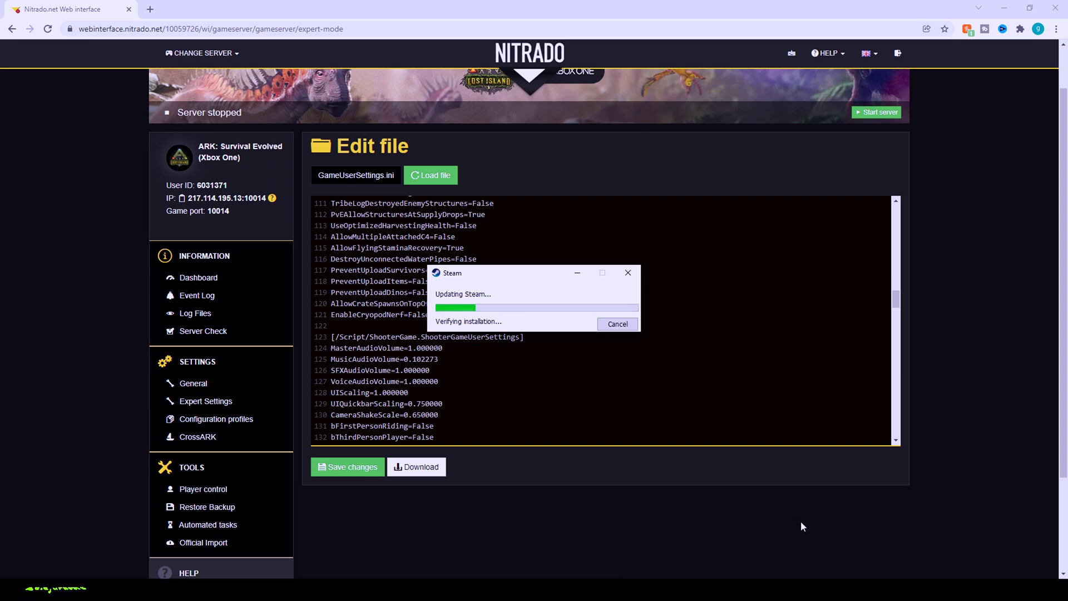
# Step: Save the GameUserSettings.ini edits, open the stopped server's Dashboard, then switch to Steam's library
pyautogui.click(358, 471)
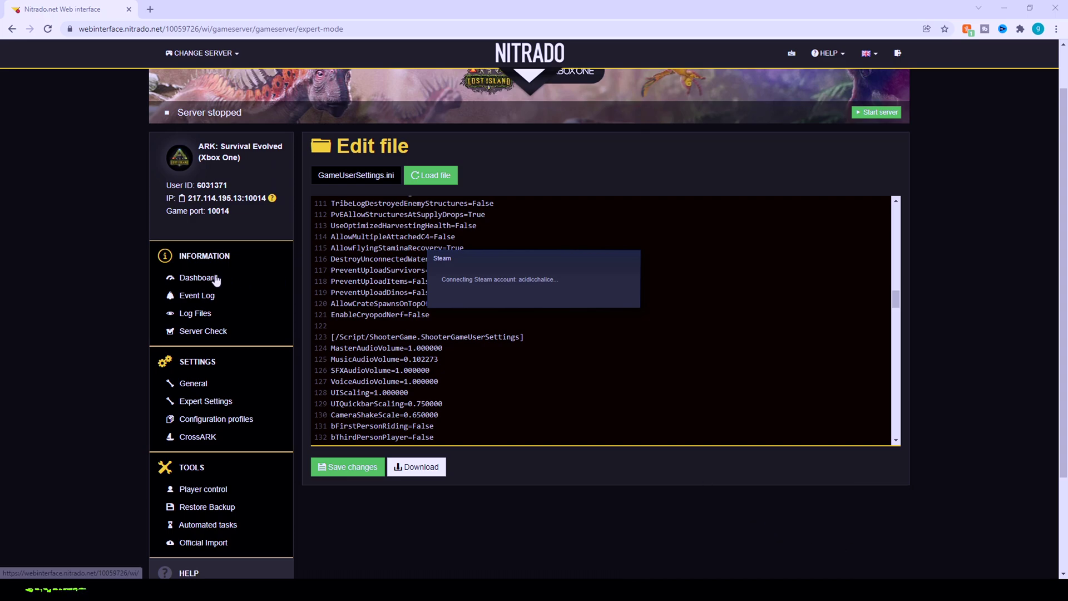
pyautogui.click(199, 281)
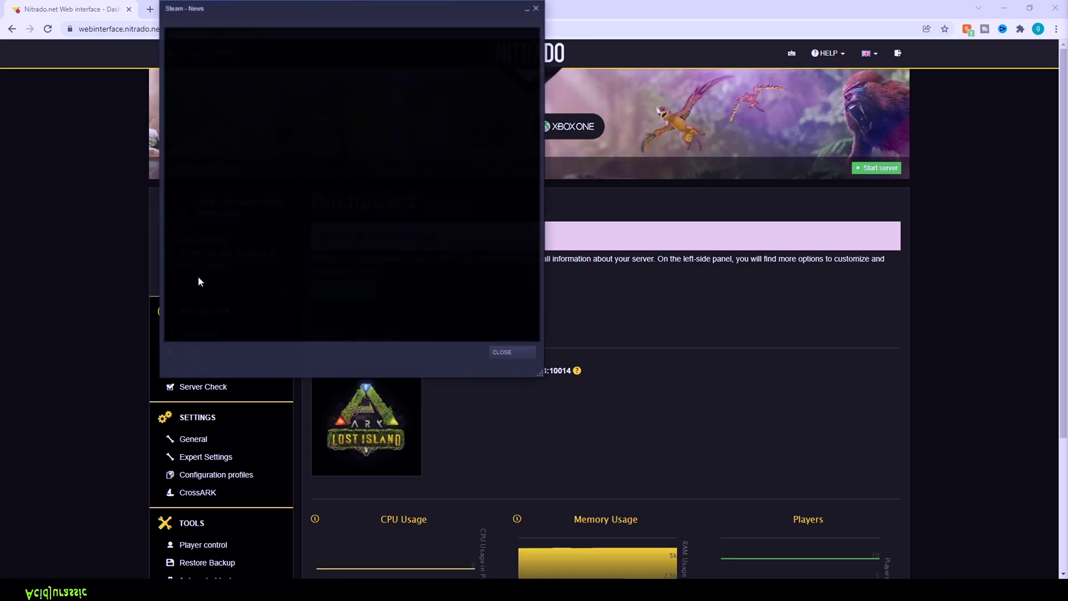
pyautogui.click(500, 353)
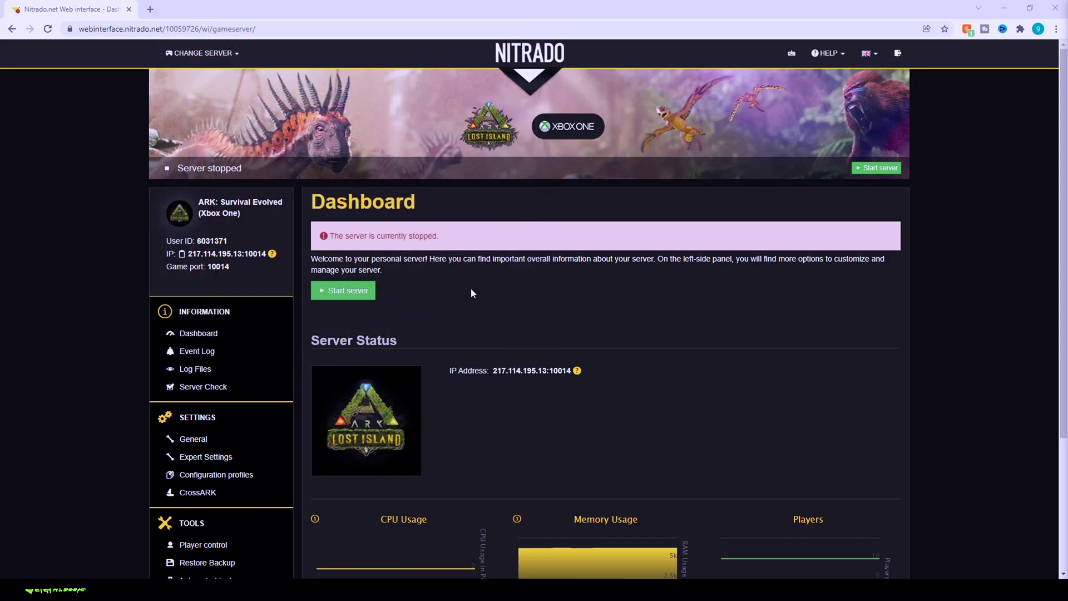
pyautogui.scroll(-2, 211, 356)
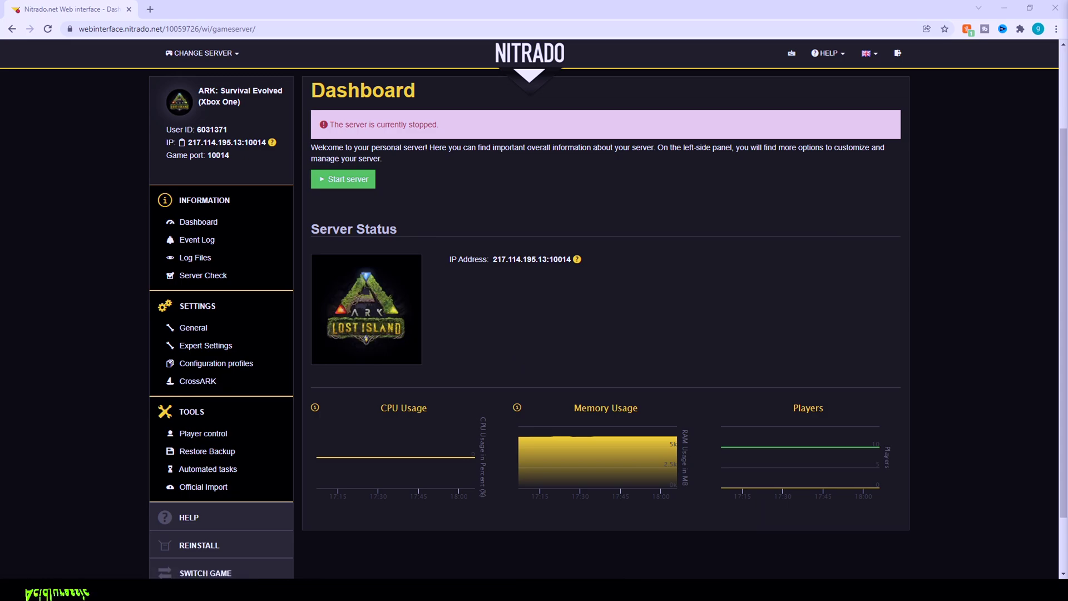
pyautogui.hotkey('alt', 'Tab')
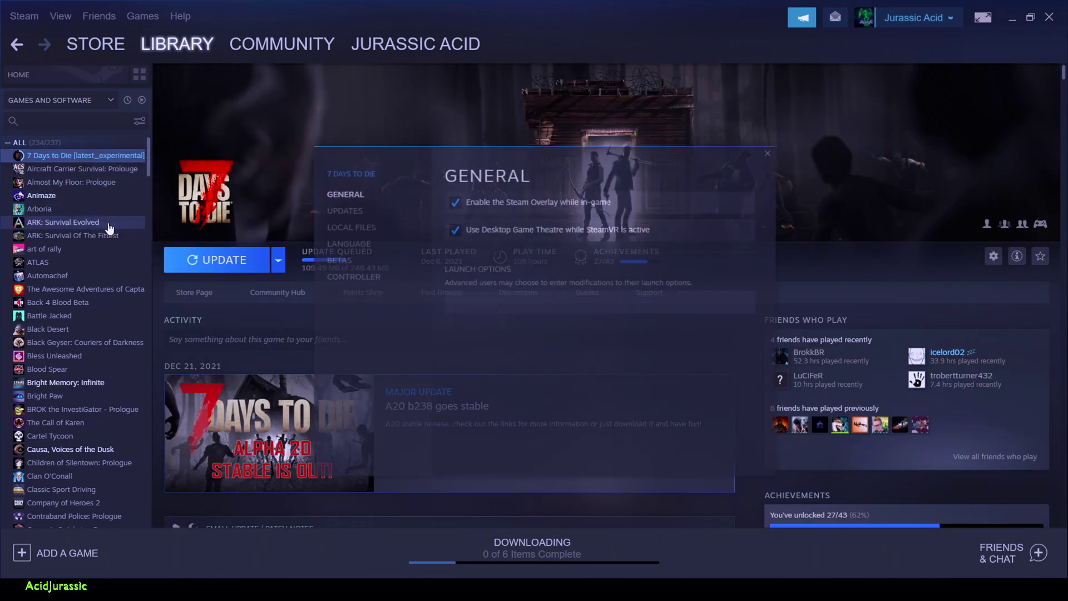
# Step: Browse 7 Days to Die's local files folder on drive E, then close it and Properties
pyautogui.click(343, 209)
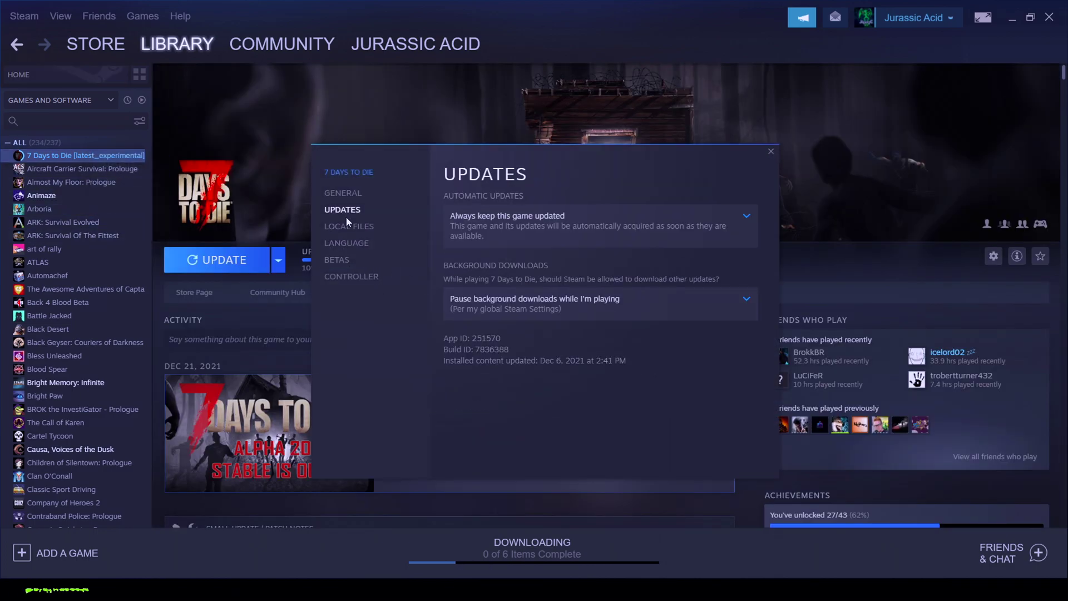
pyautogui.click(350, 226)
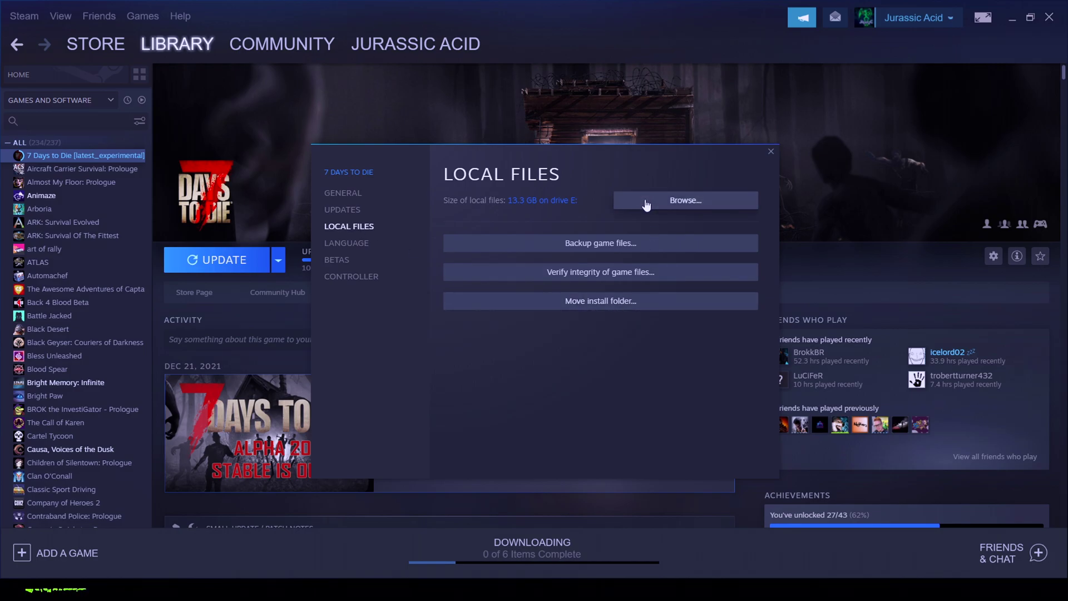
pyautogui.click(646, 205)
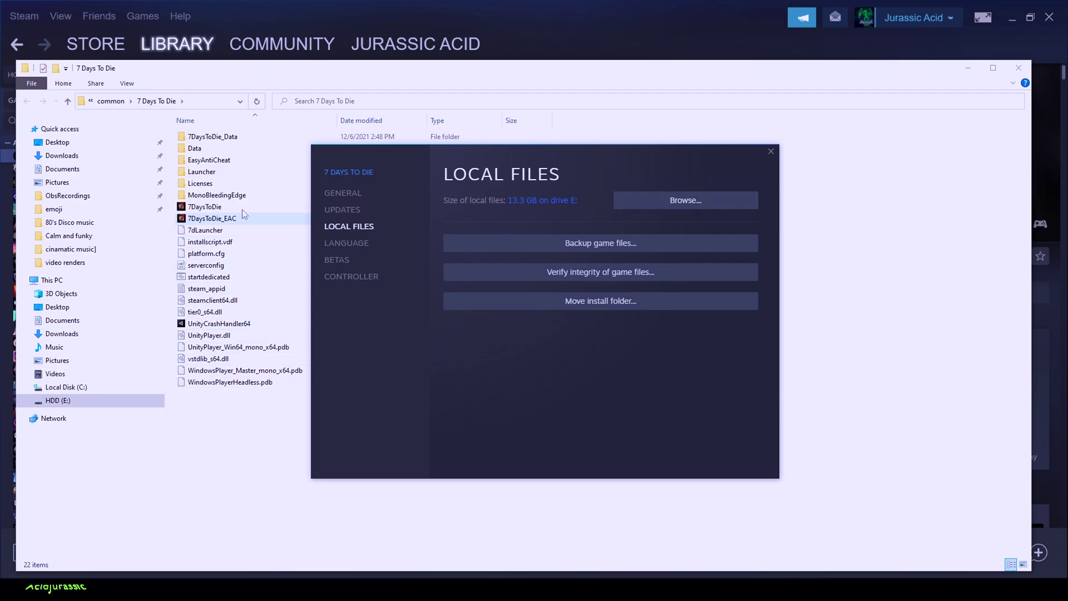
pyautogui.click(1021, 67)
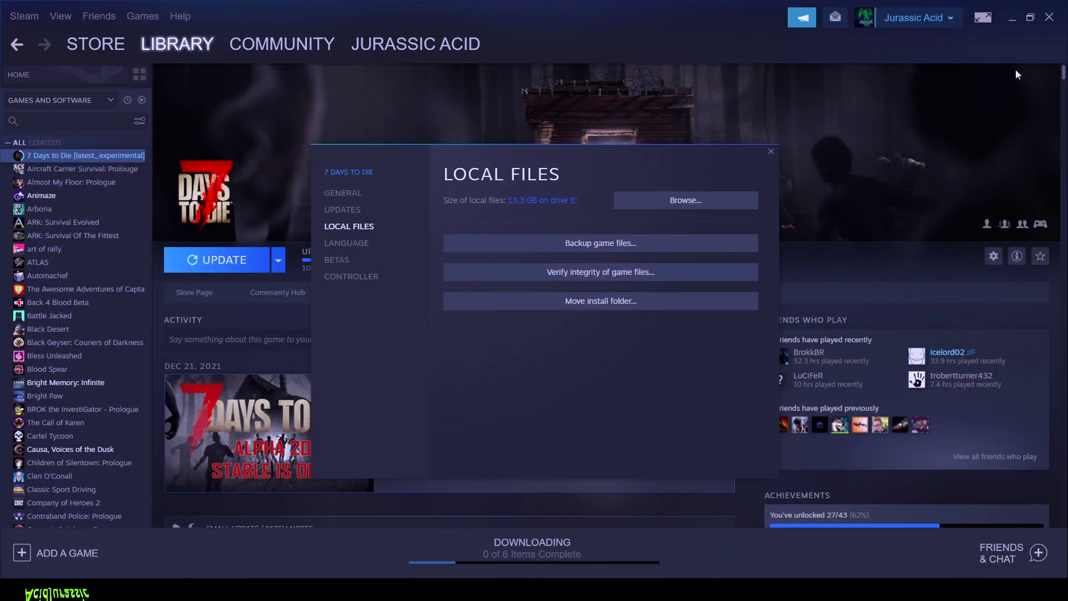
pyautogui.click(771, 151)
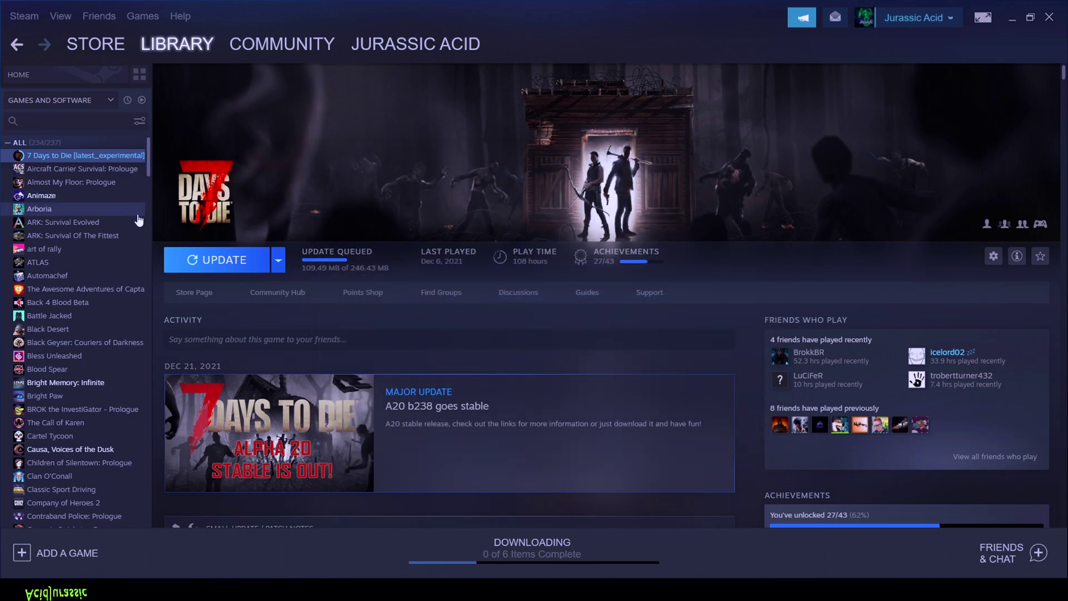